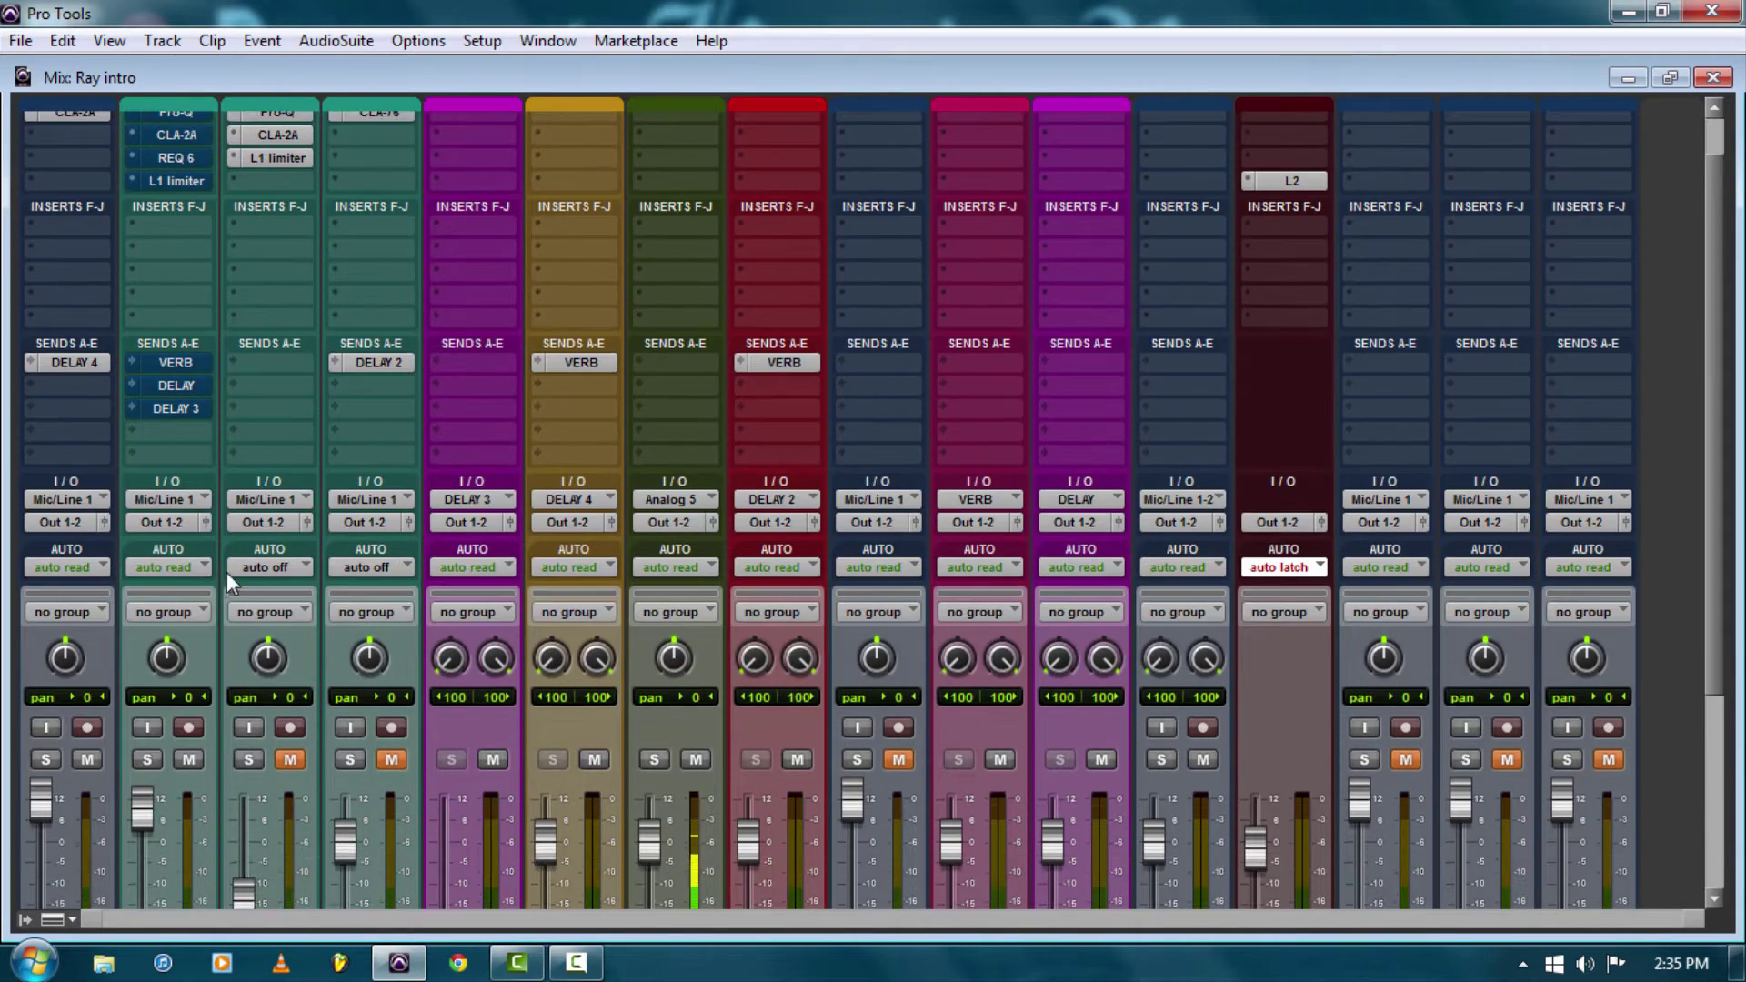
Solo the MAIN vocal track to hear it alone.
scroll(211, 545, "down", 3)
scroll(236, 660, "down", 1)
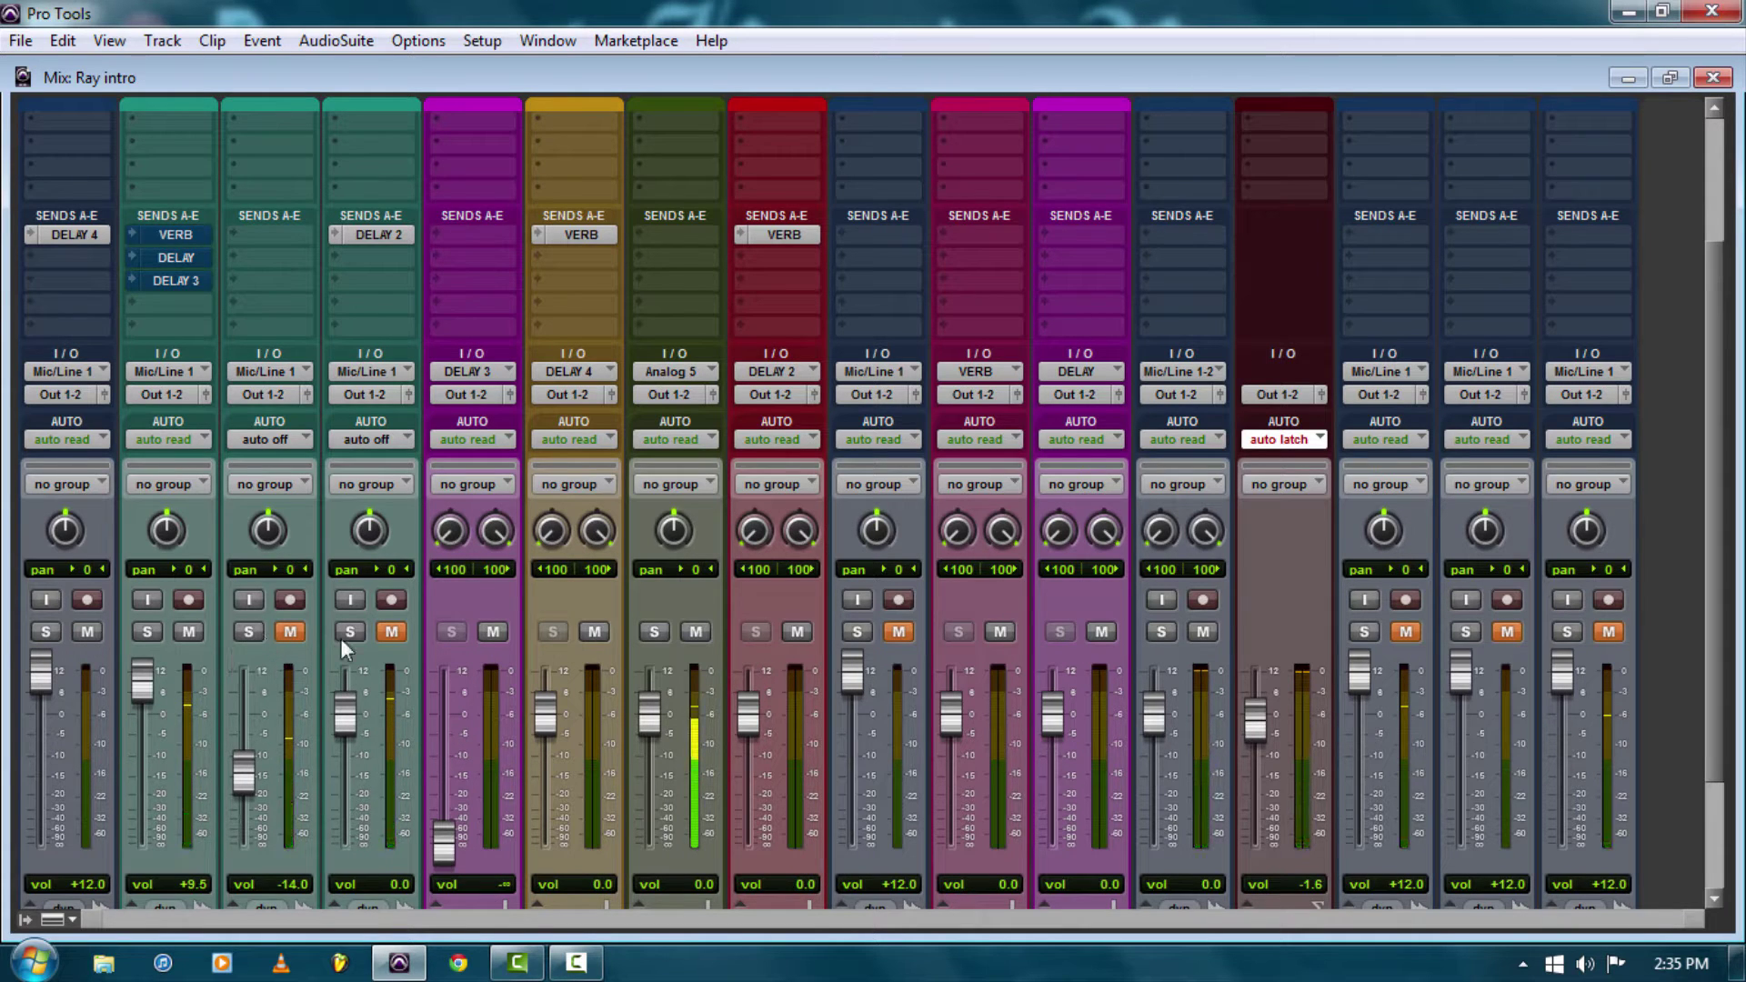
scroll(388, 560, "down", 1)
scroll(441, 588, "up", 5)
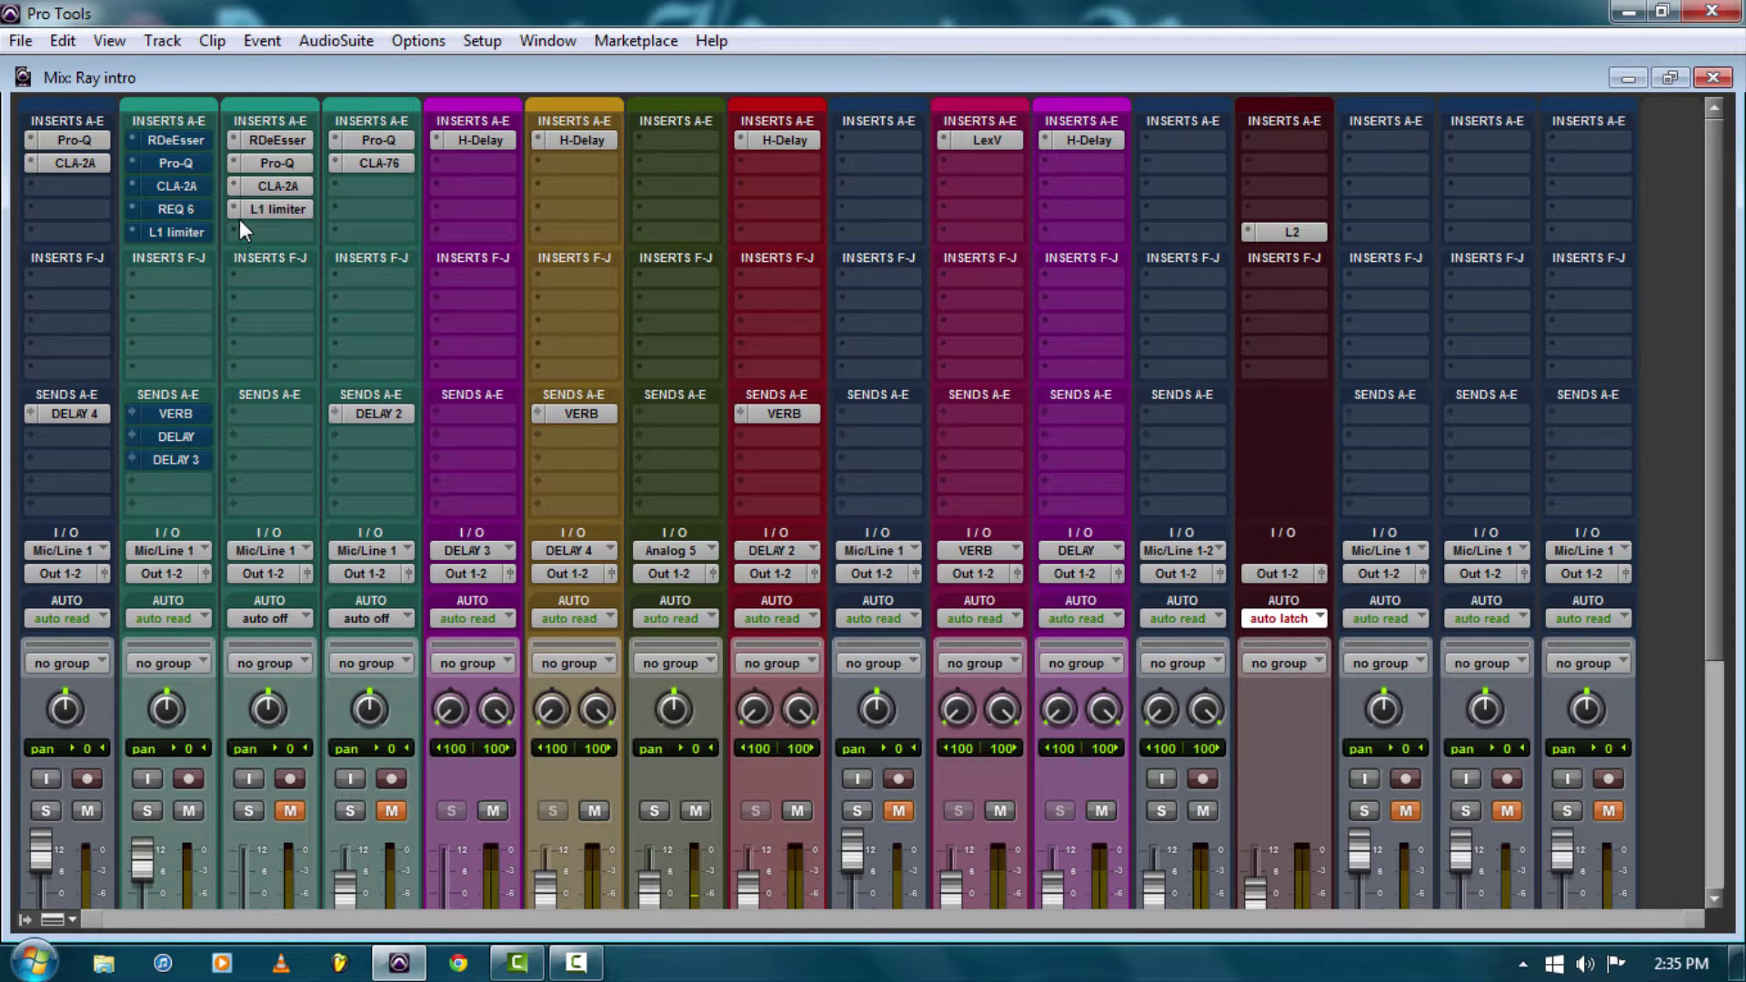
scroll(145, 355, "down", 3)
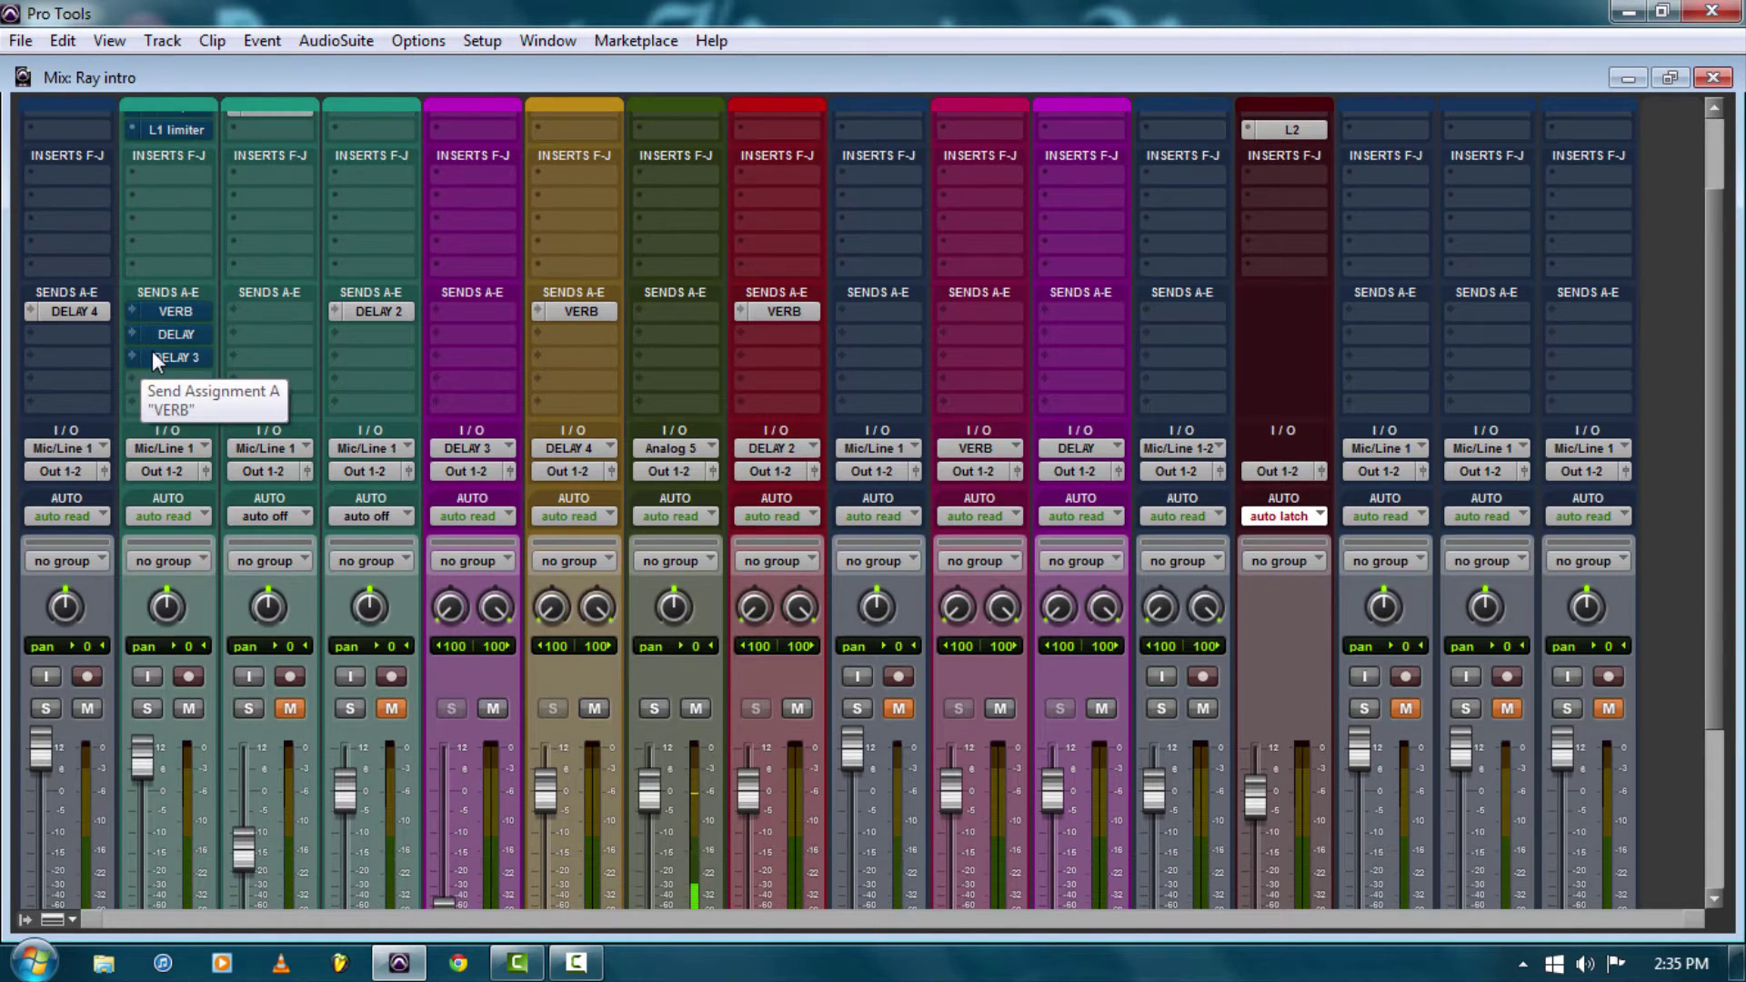
scroll(152, 351, "down", 4)
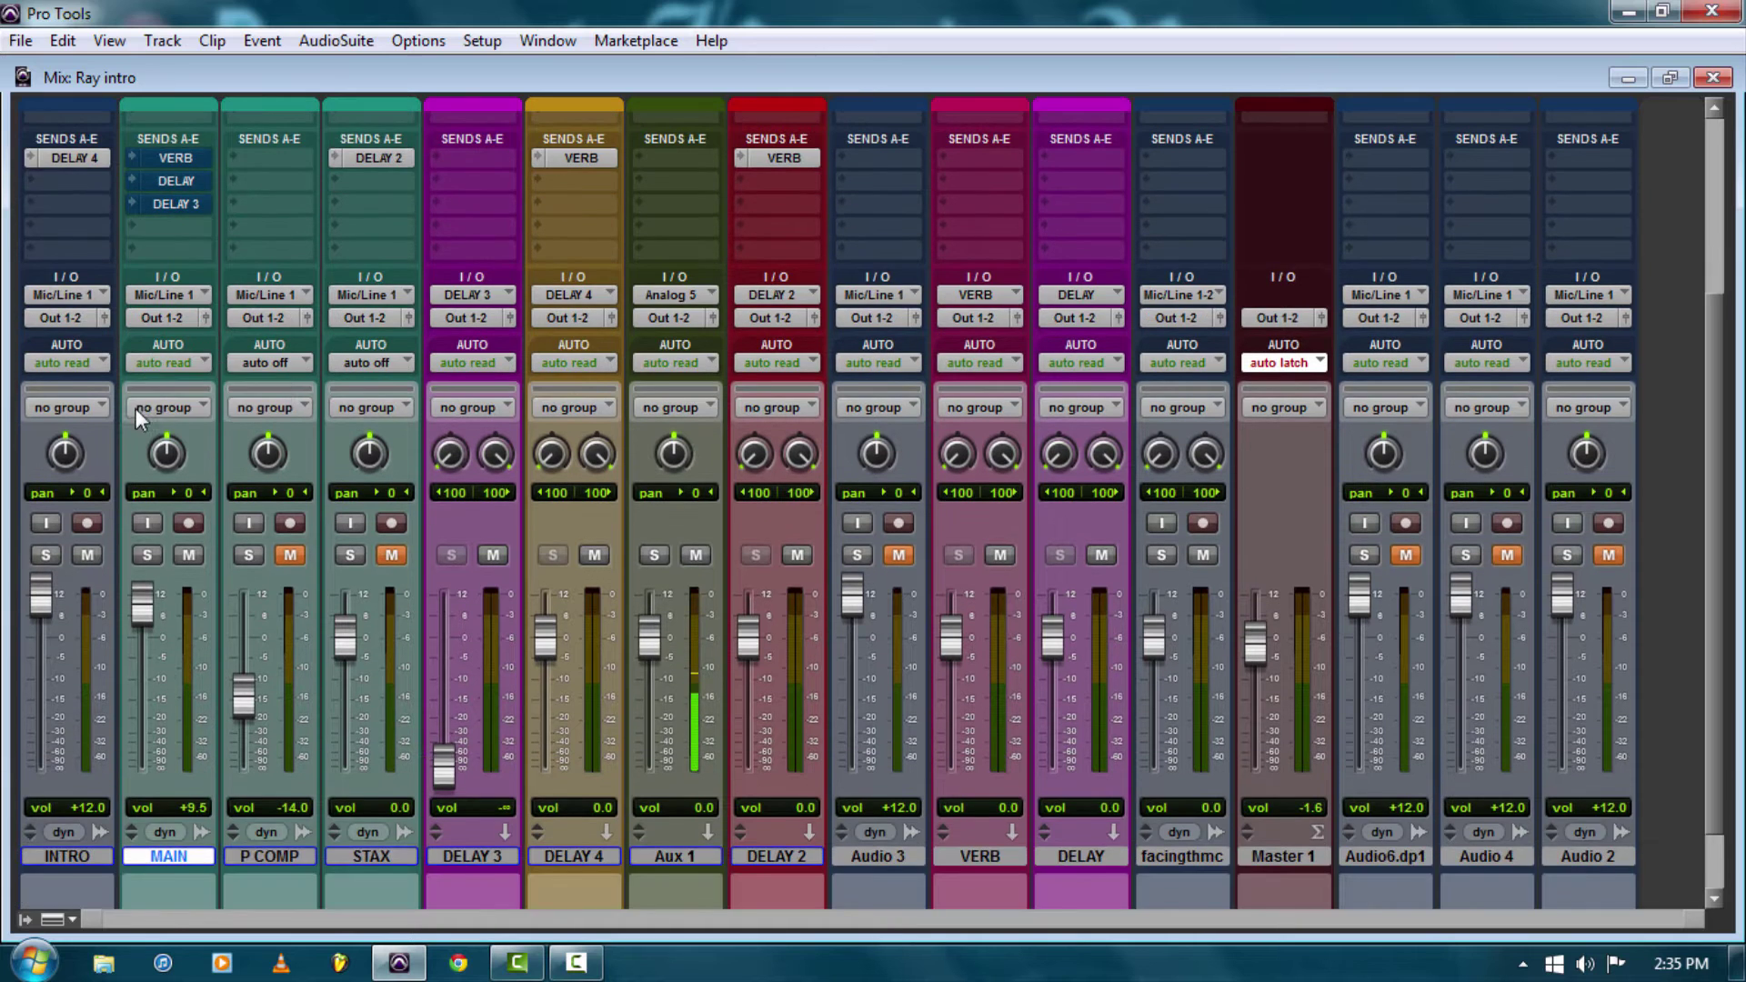
scroll(187, 329, "up", 2)
scroll(187, 329, "up", 5)
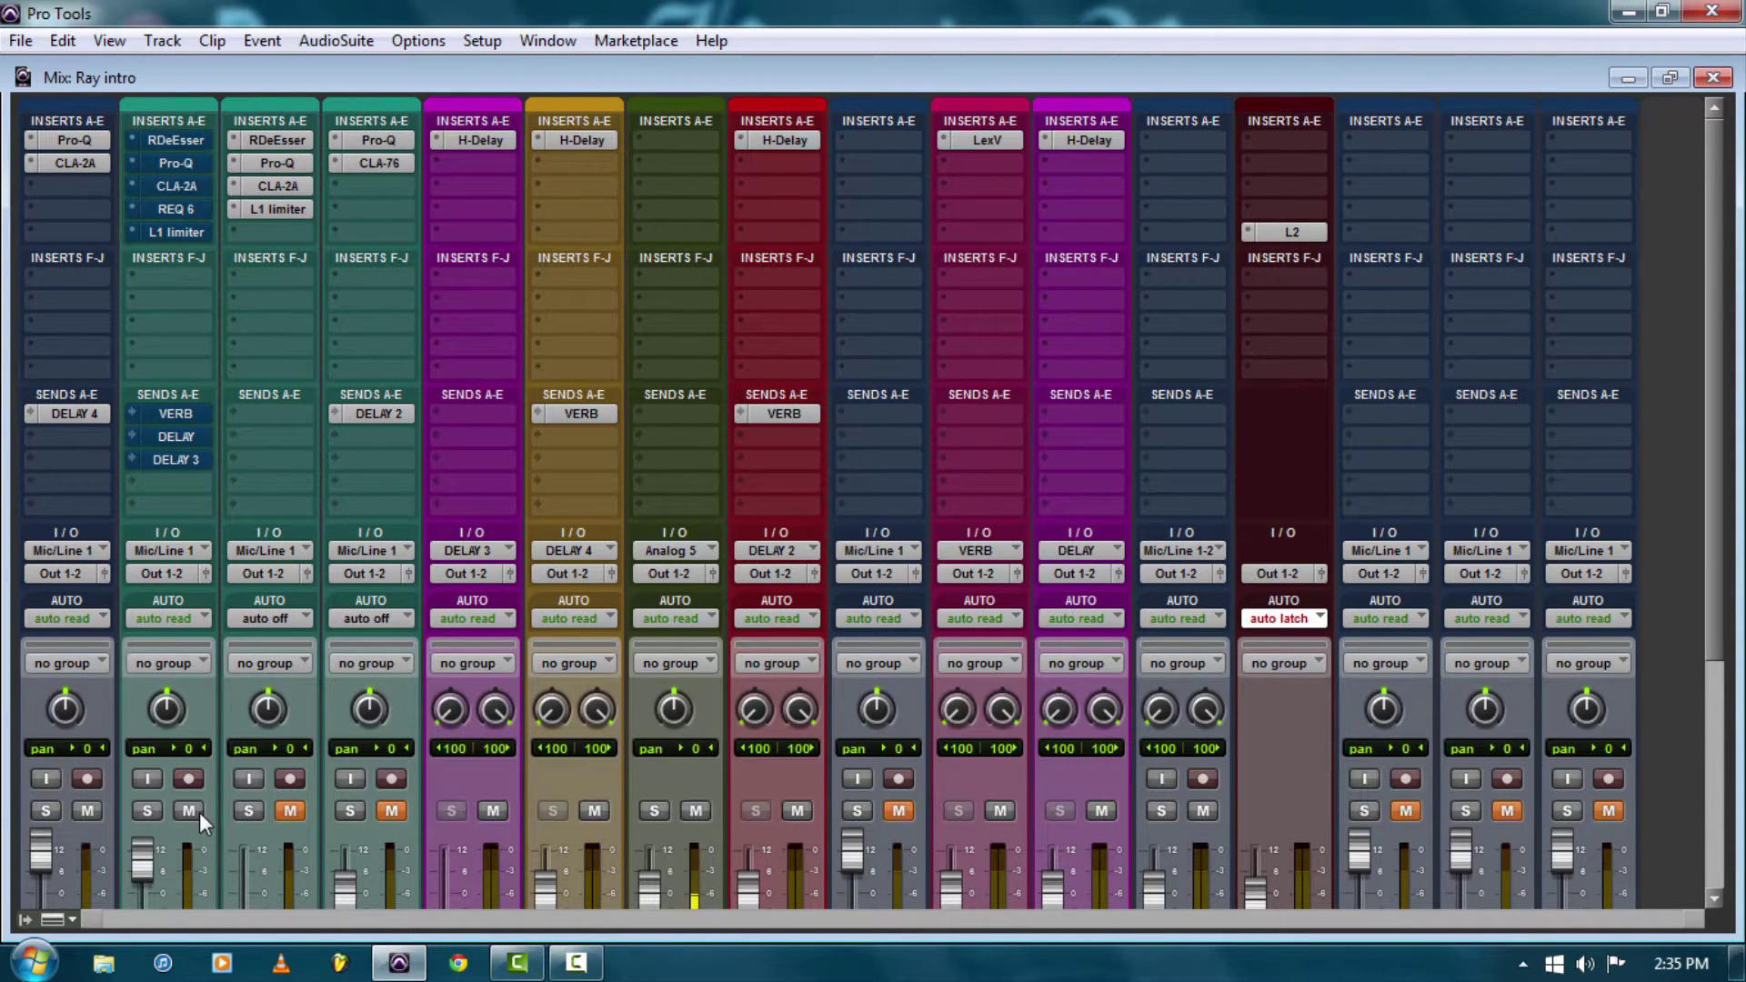
scroll(199, 811, "down", 1)
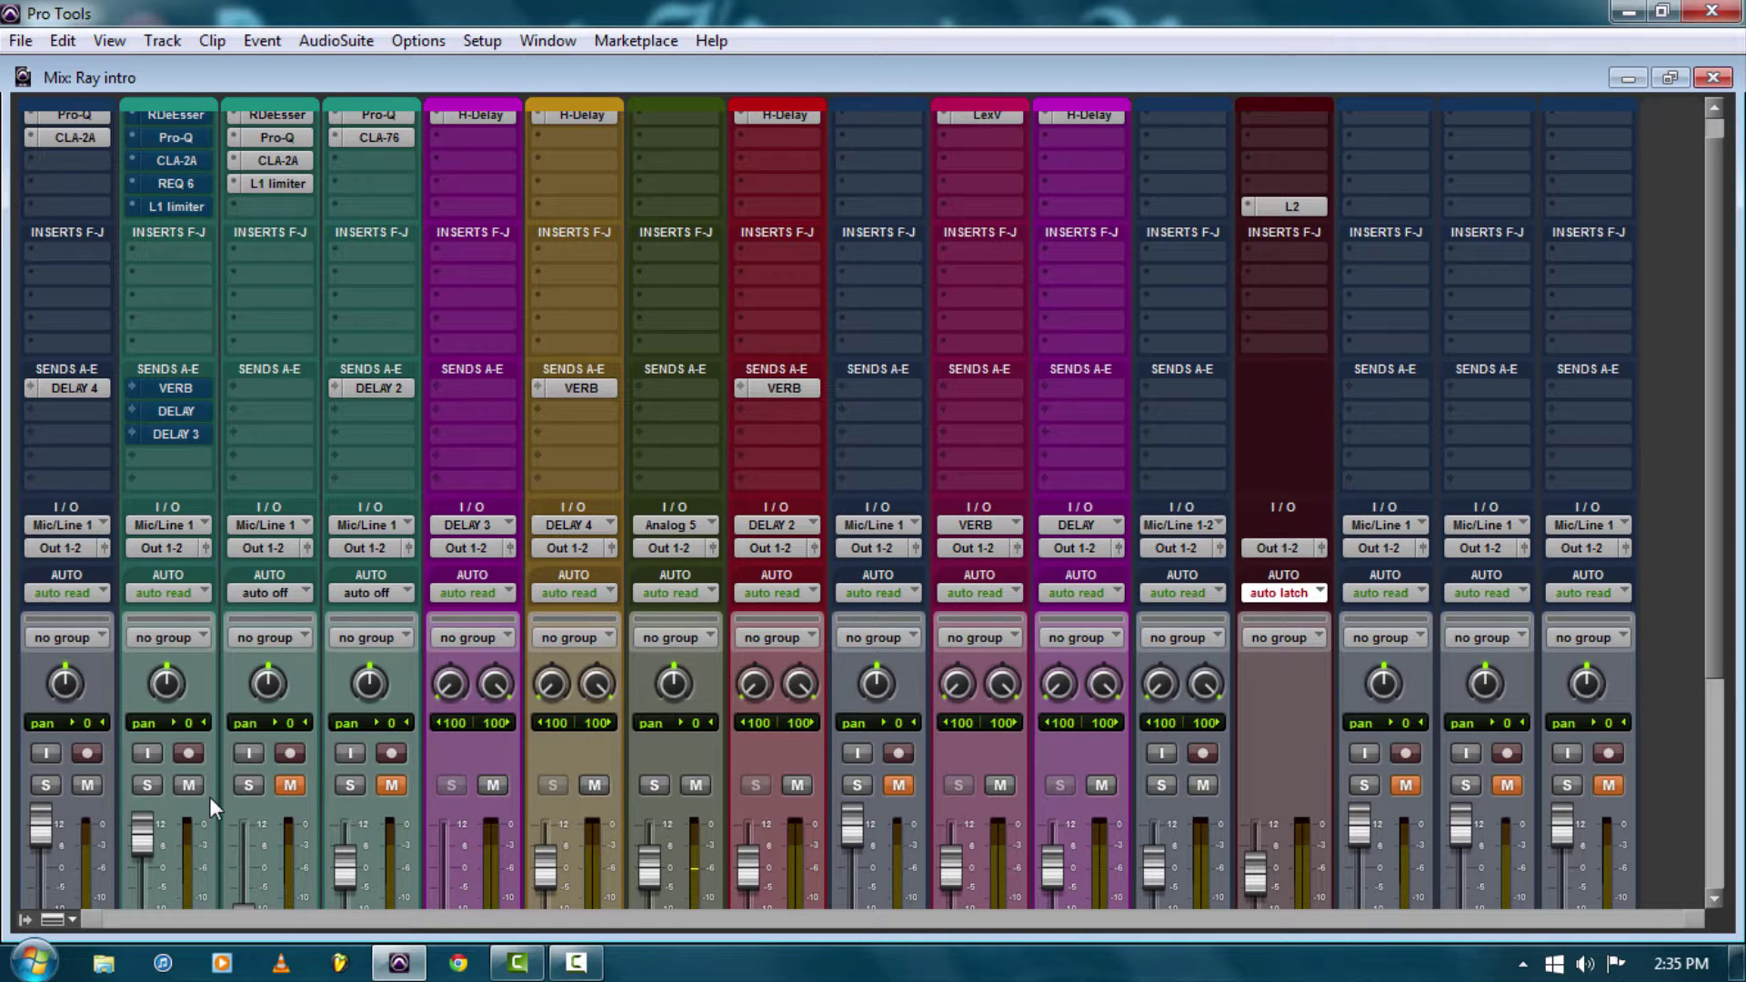
scroll(199, 750, "down", 1)
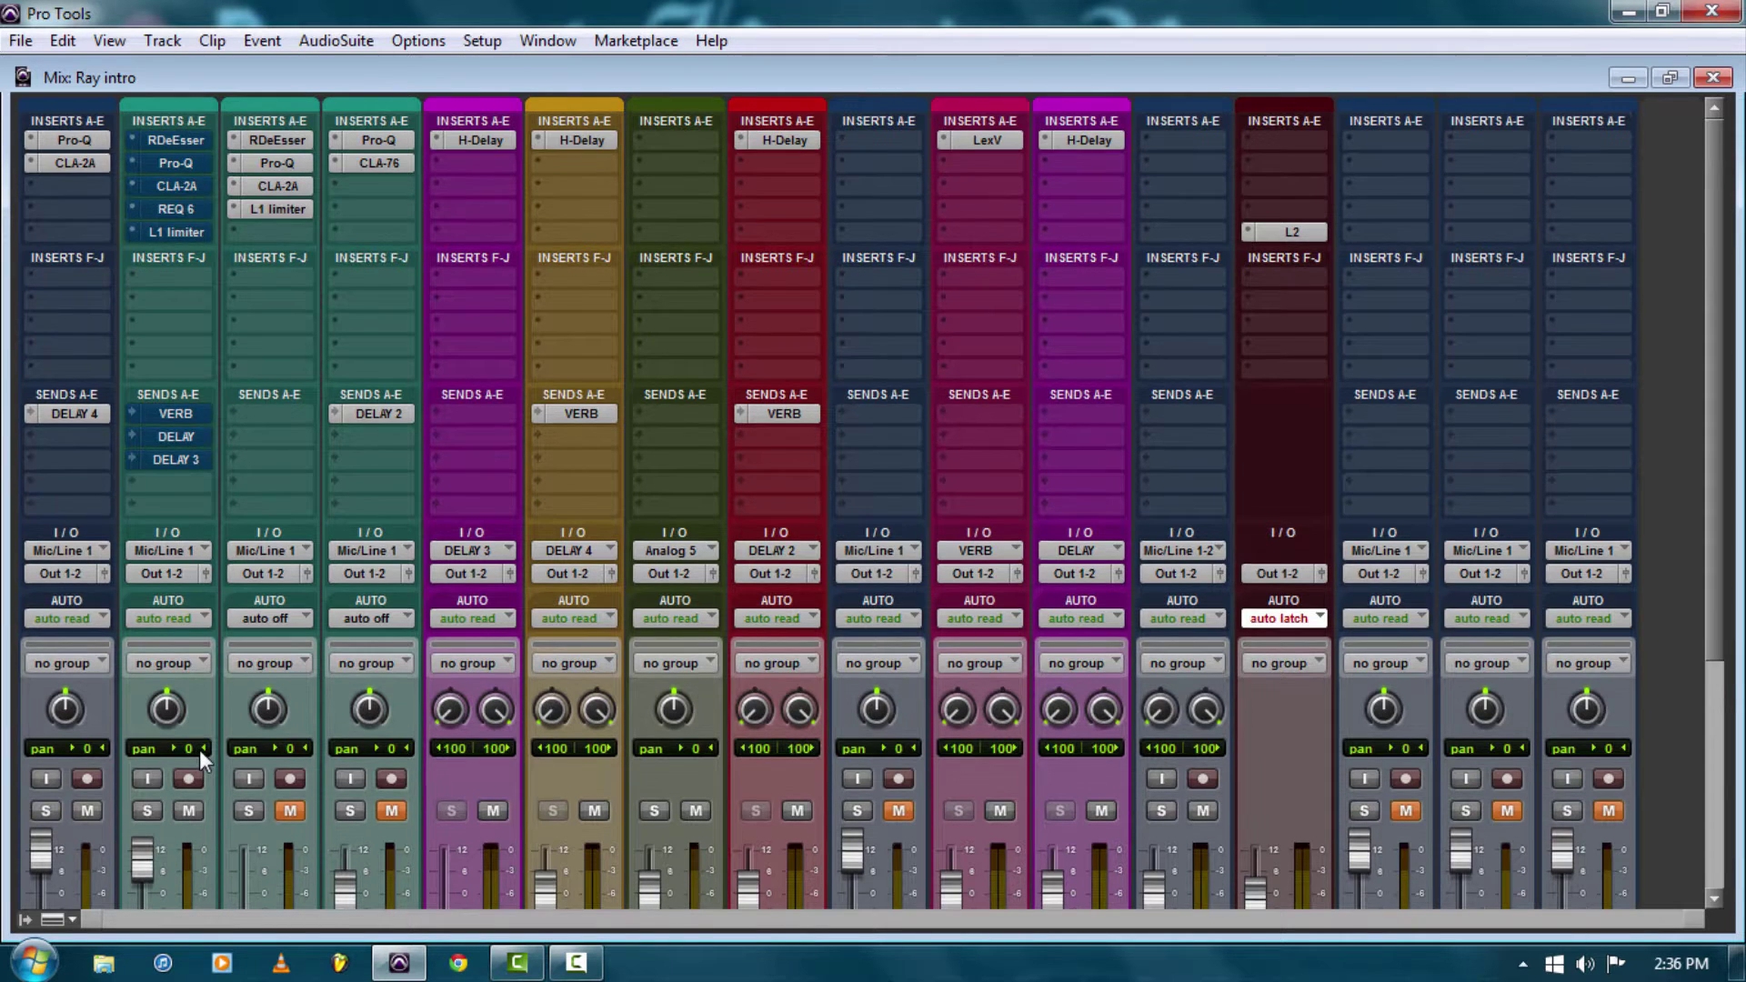
scroll(196, 791, "down", 1)
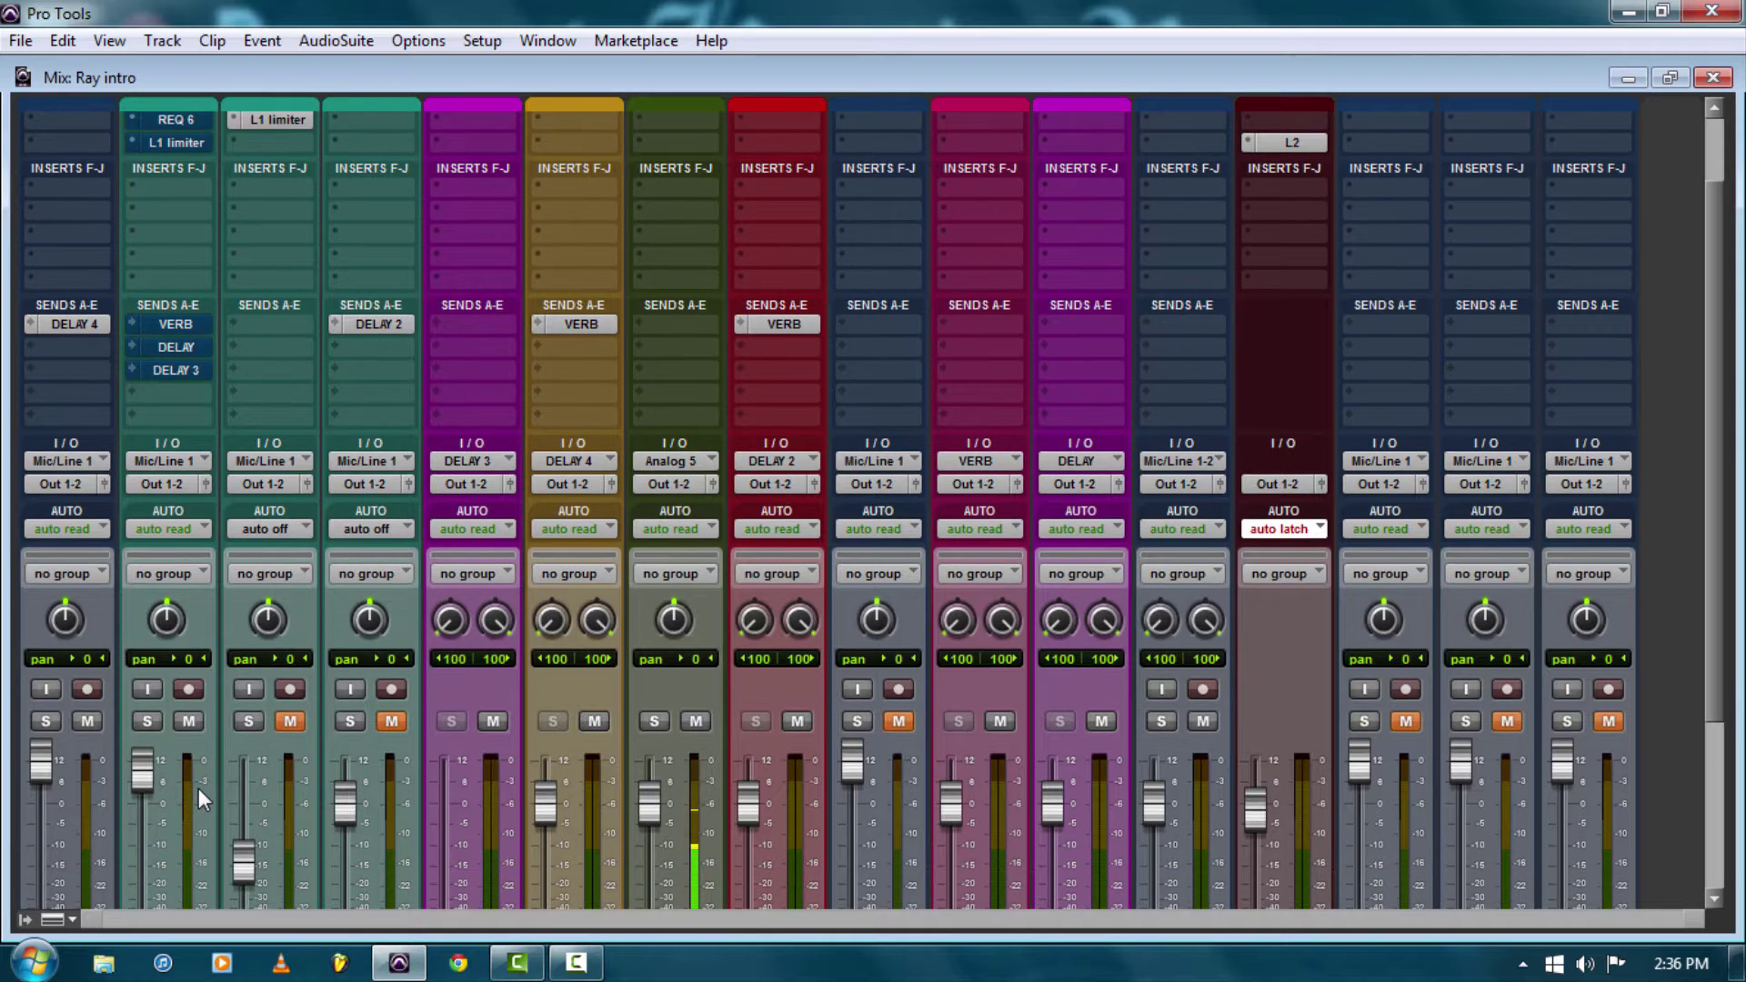
scroll(214, 783, "down", 1)
scroll(215, 784, "down", 6)
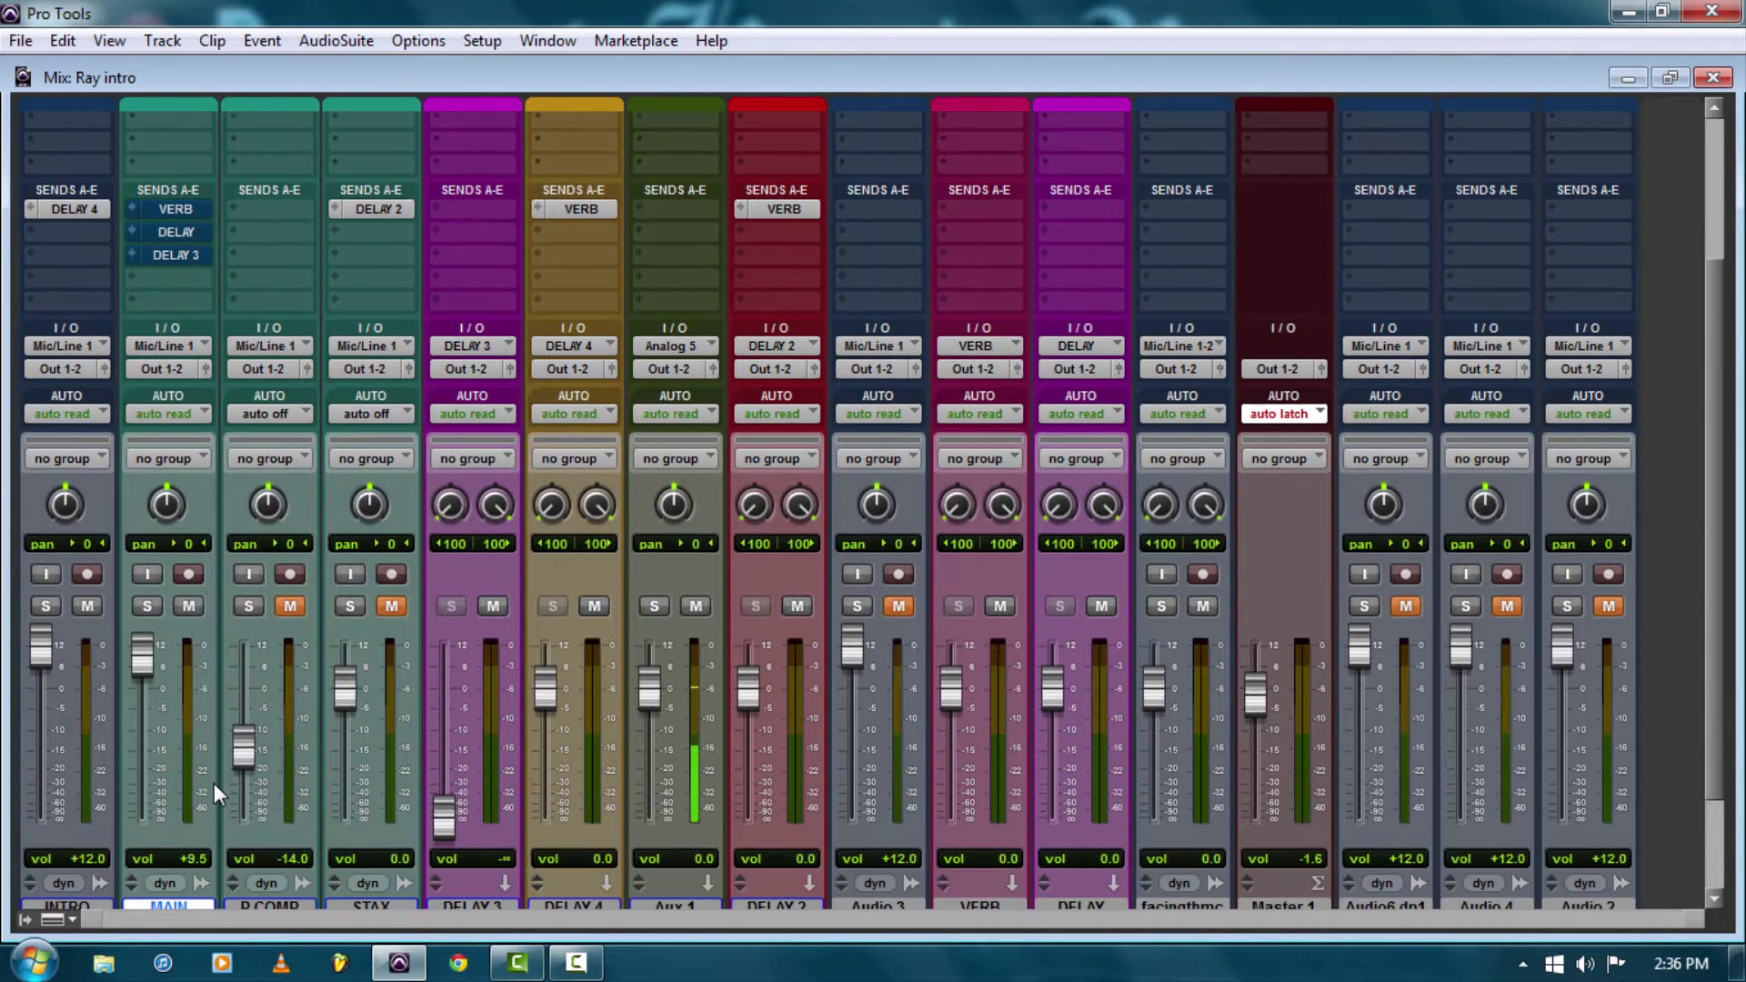
scroll(215, 783, "up", 3)
left_click(146, 604)
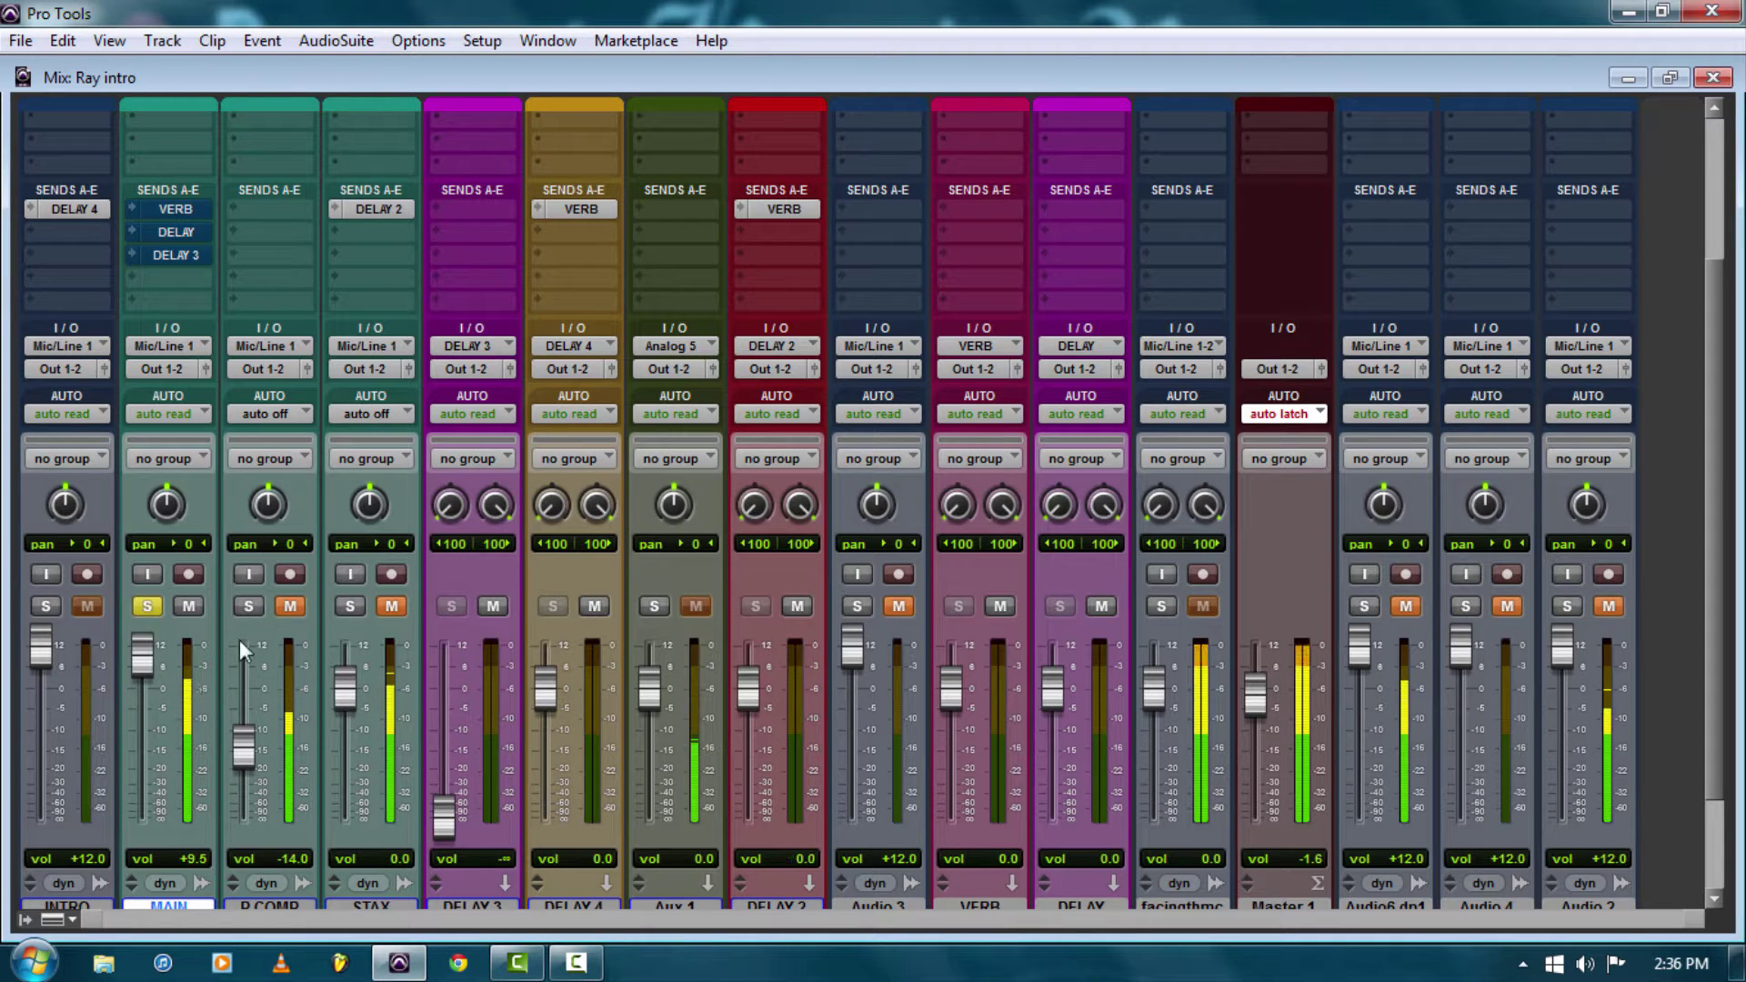
Unsolo MAIN so the full mix plays, then stop playback.
left_click(159, 613)
scroll(236, 583, "up", 5)
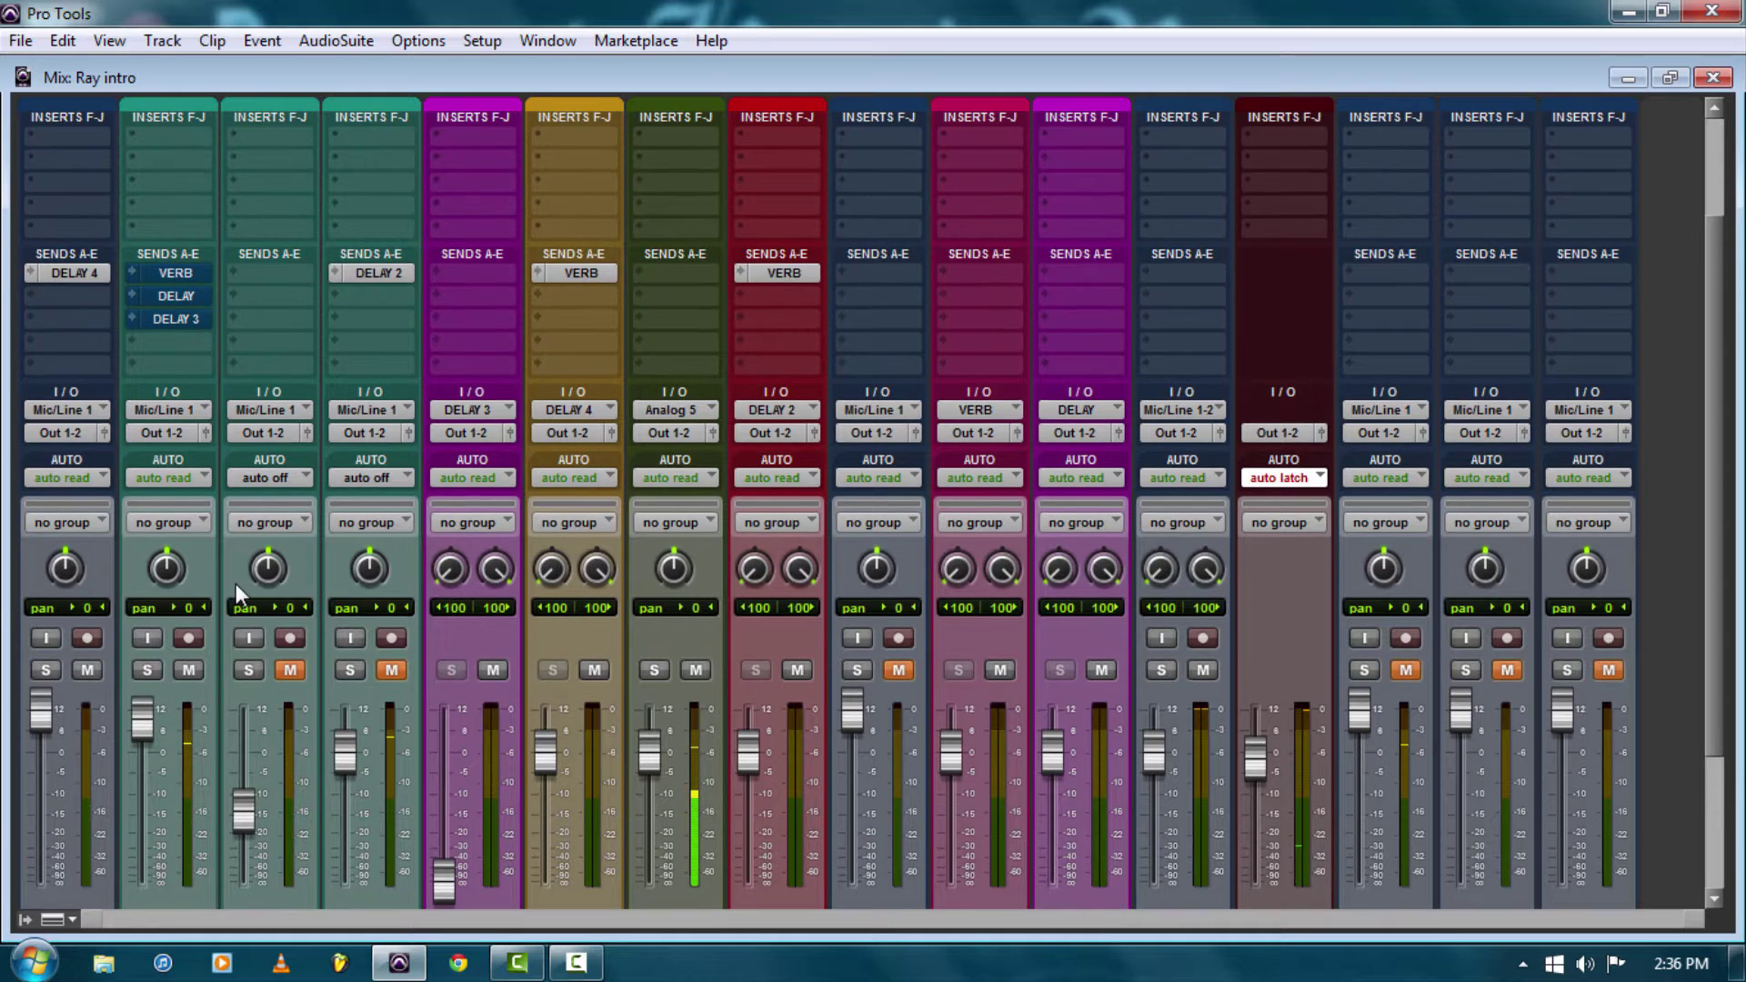
key("ctrl+super+bracketleft")
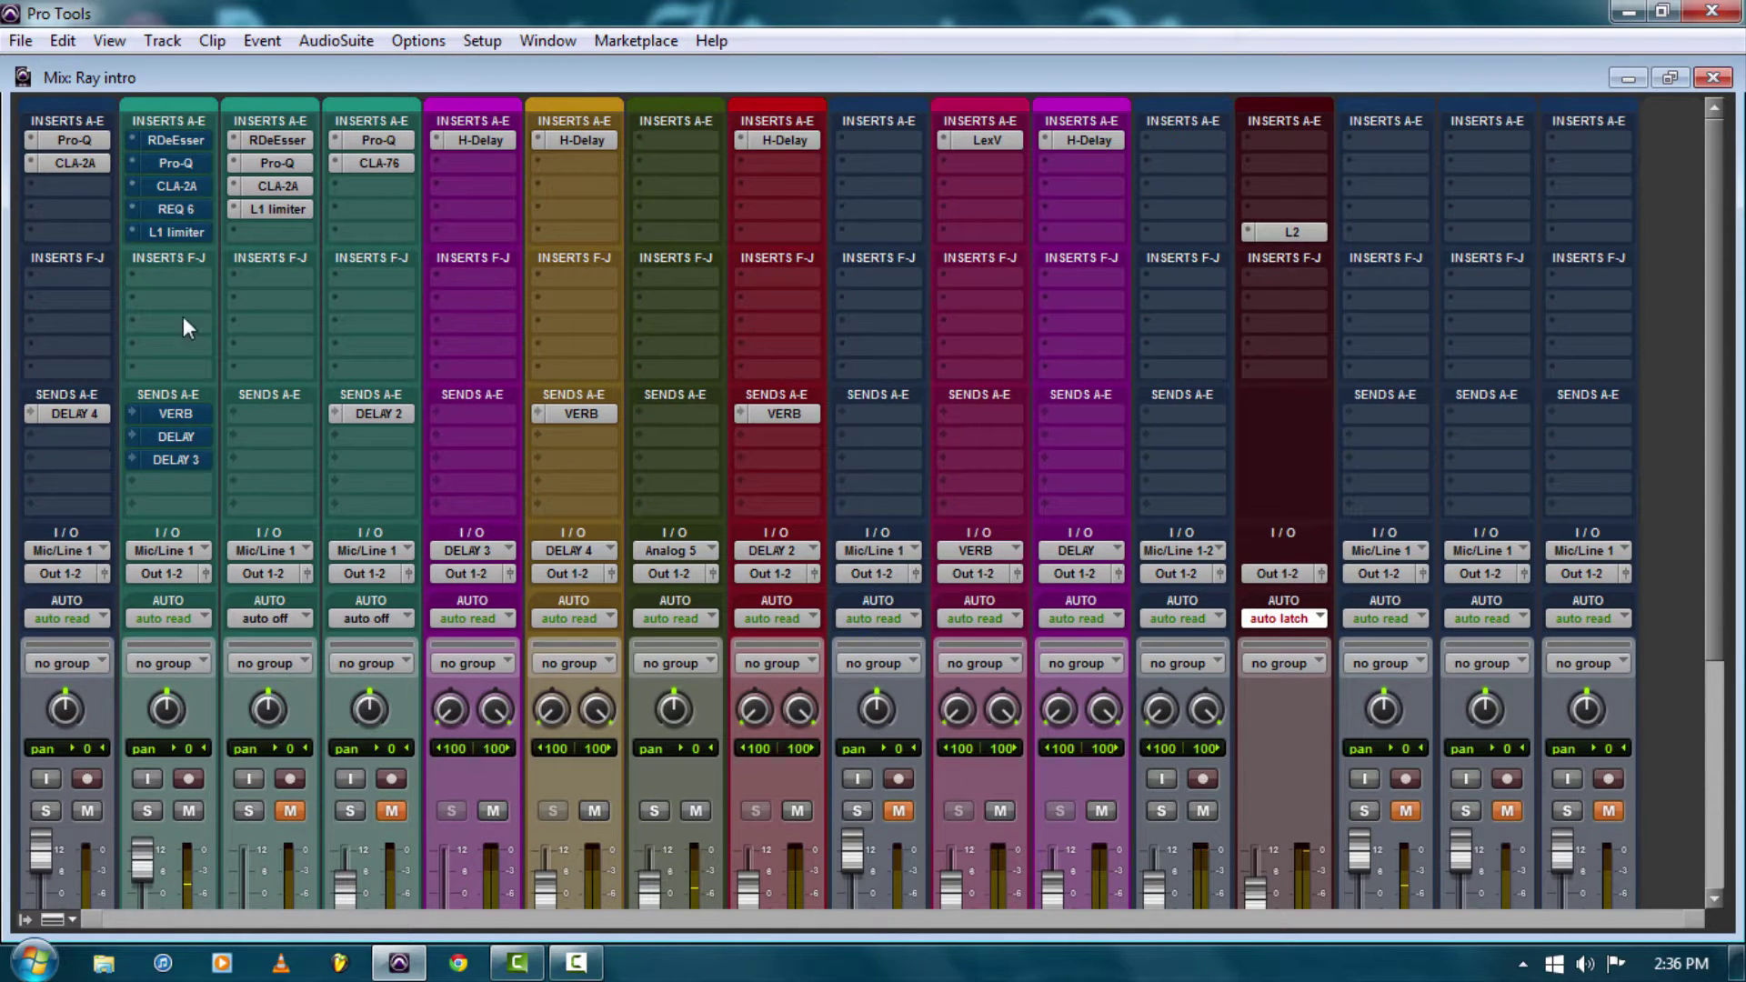
left_click(184, 183)
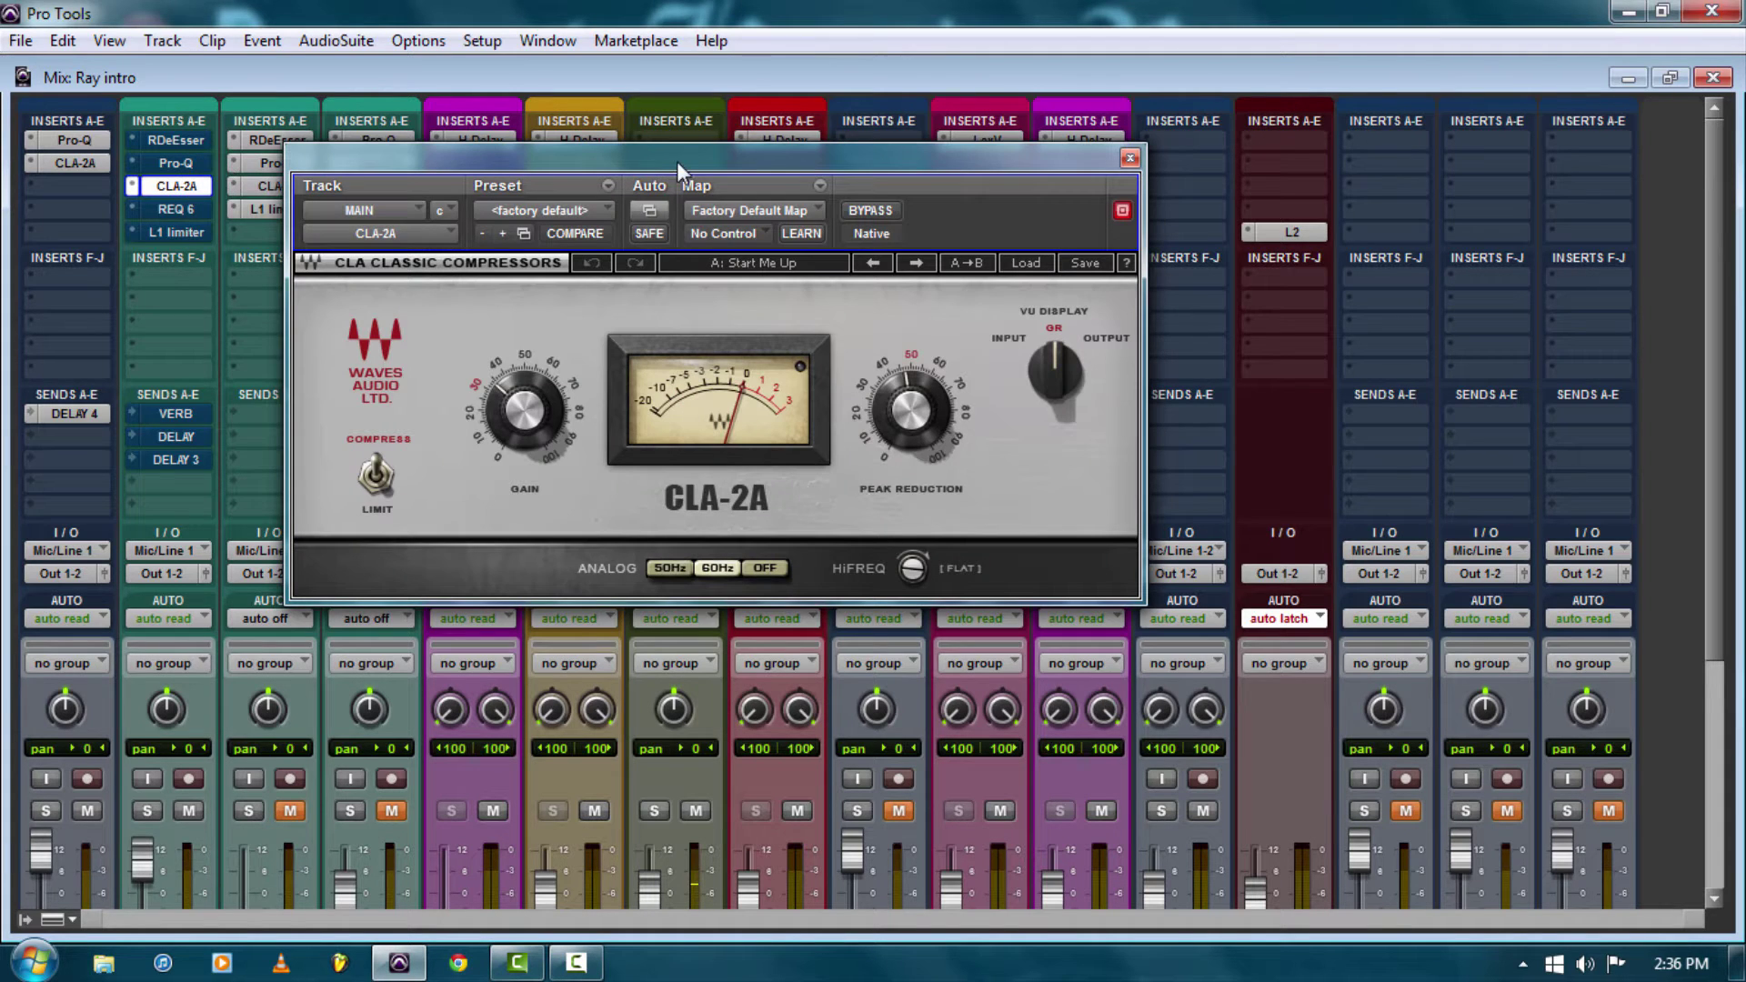
mouse_move(681, 159)
left_mouse_down()
mouse_move(564, 164)
mouse_move(669, 163)
left_mouse_up()
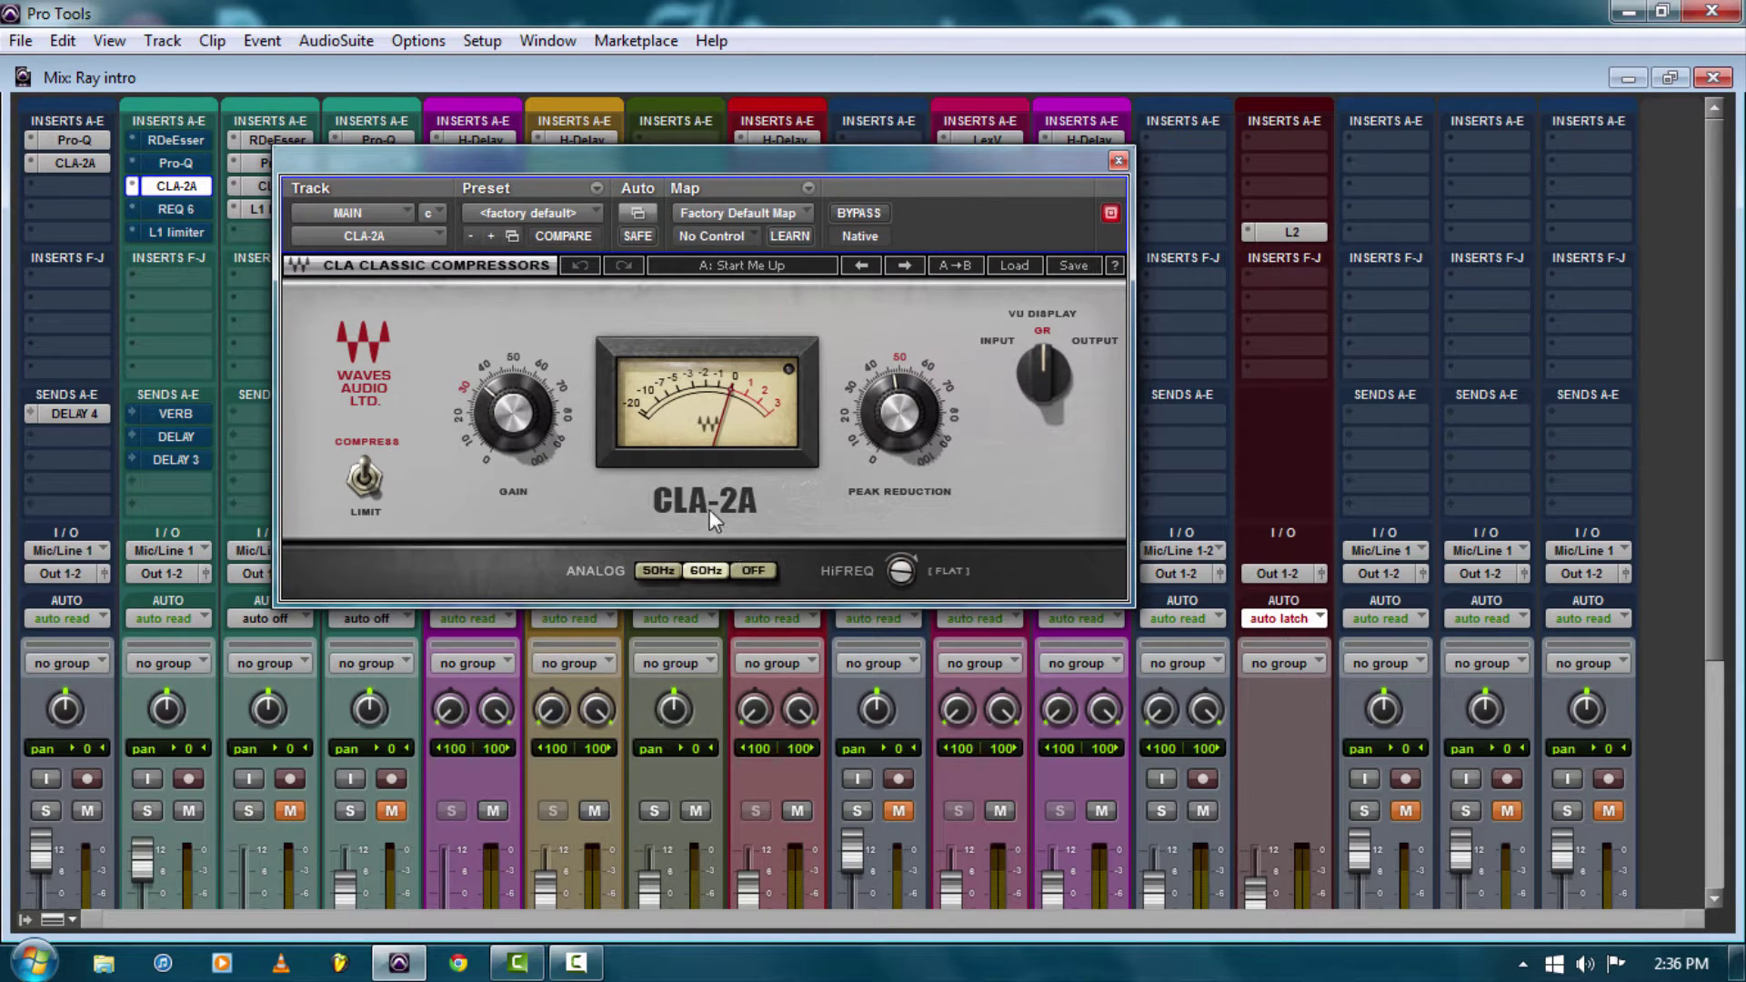
left_click_drag(701, 171, 750, 144)
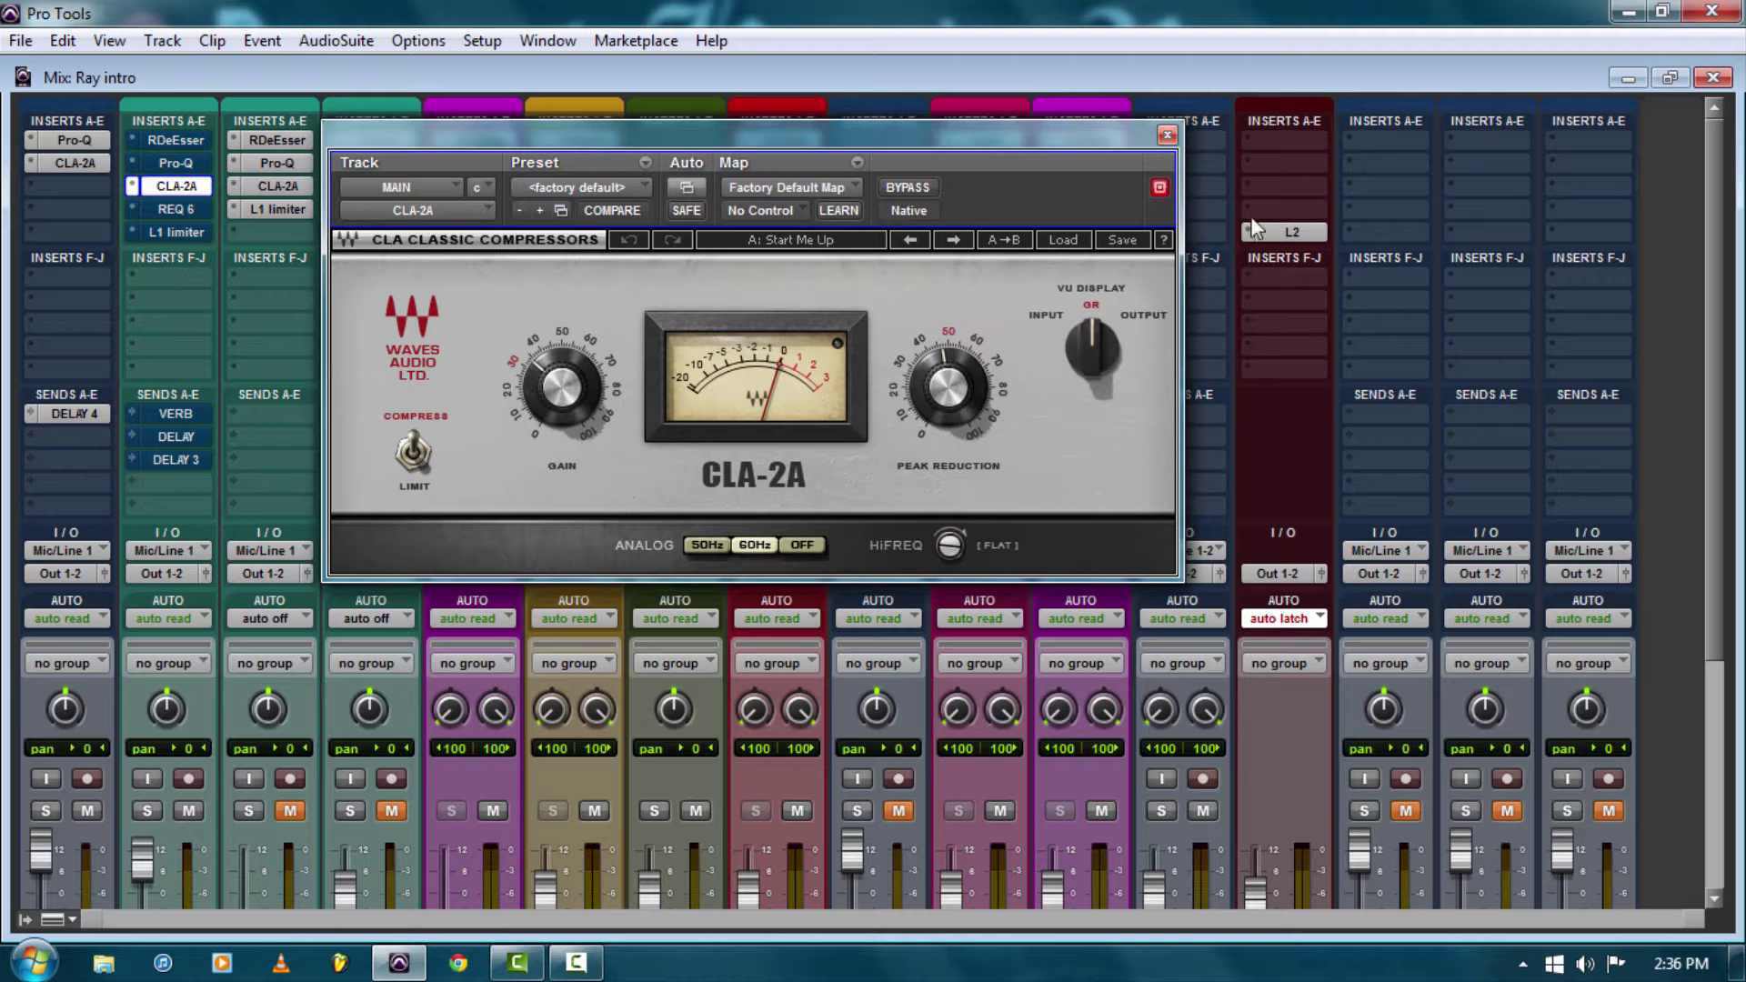
left_click(1170, 138)
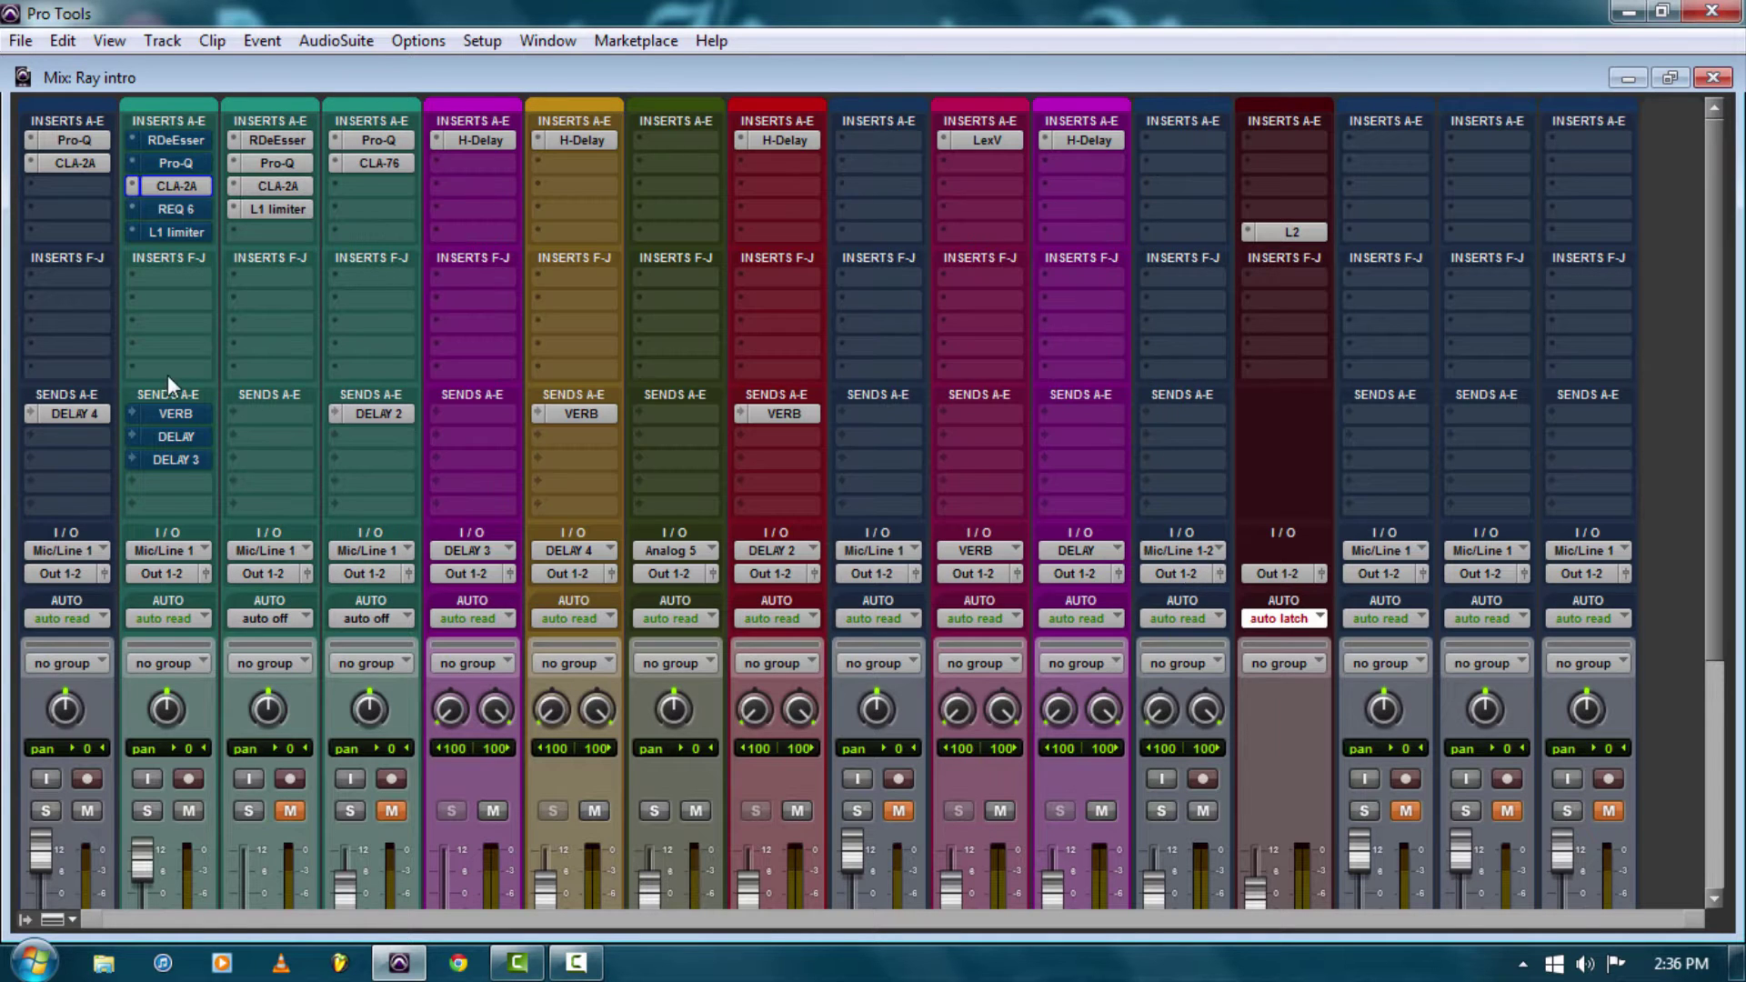
Bypass MAIN's CLA-2A and insert a mono Dyn3 Compressor/Limiter on MAIN.
left_click(190, 180, "ctrl")
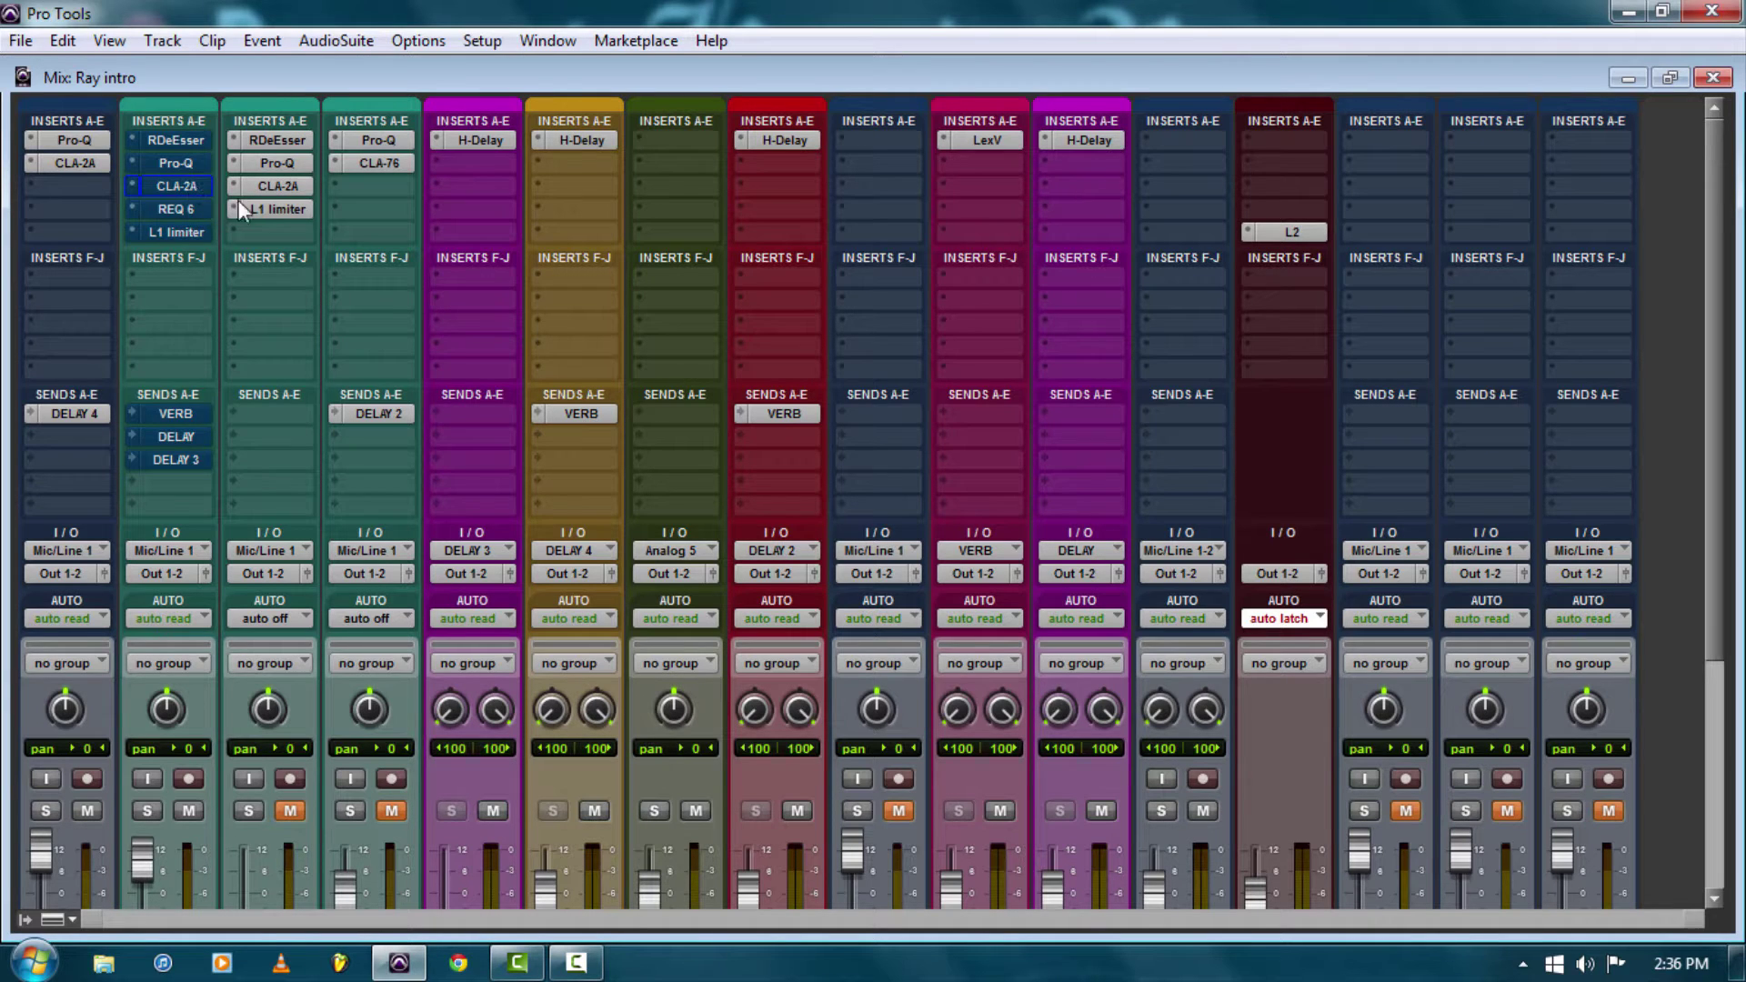
left_click(144, 275)
mouse_move(217, 306)
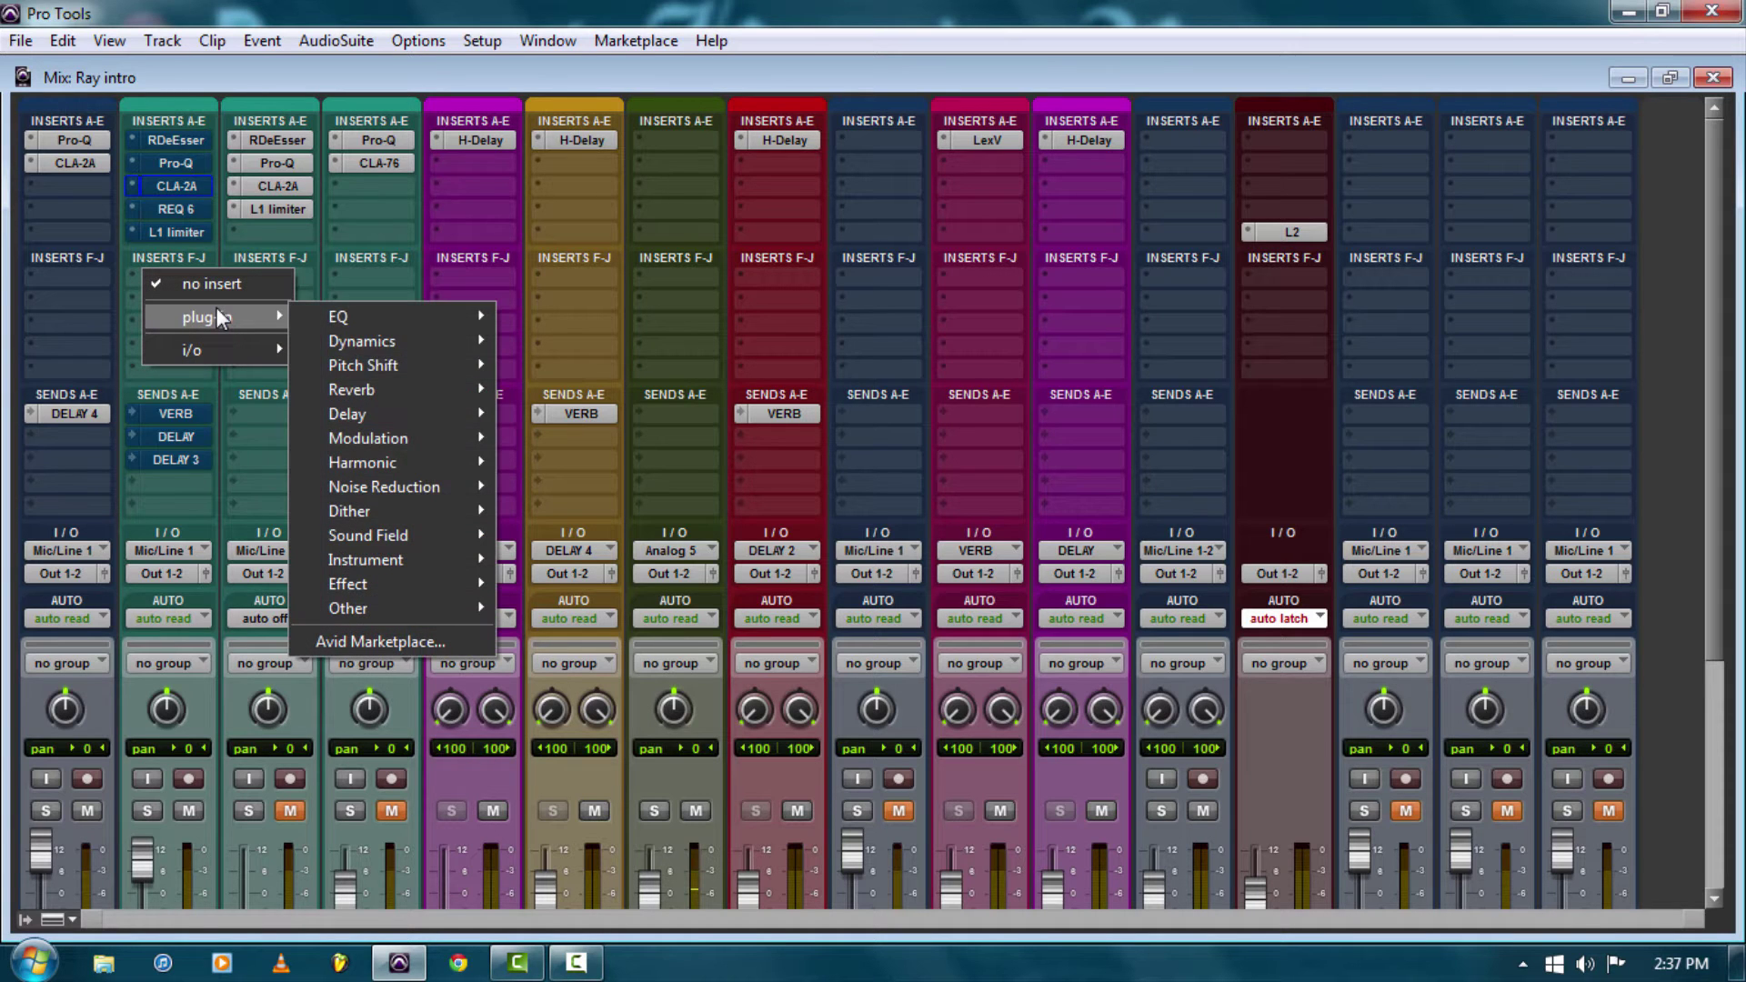
mouse_move(445, 348)
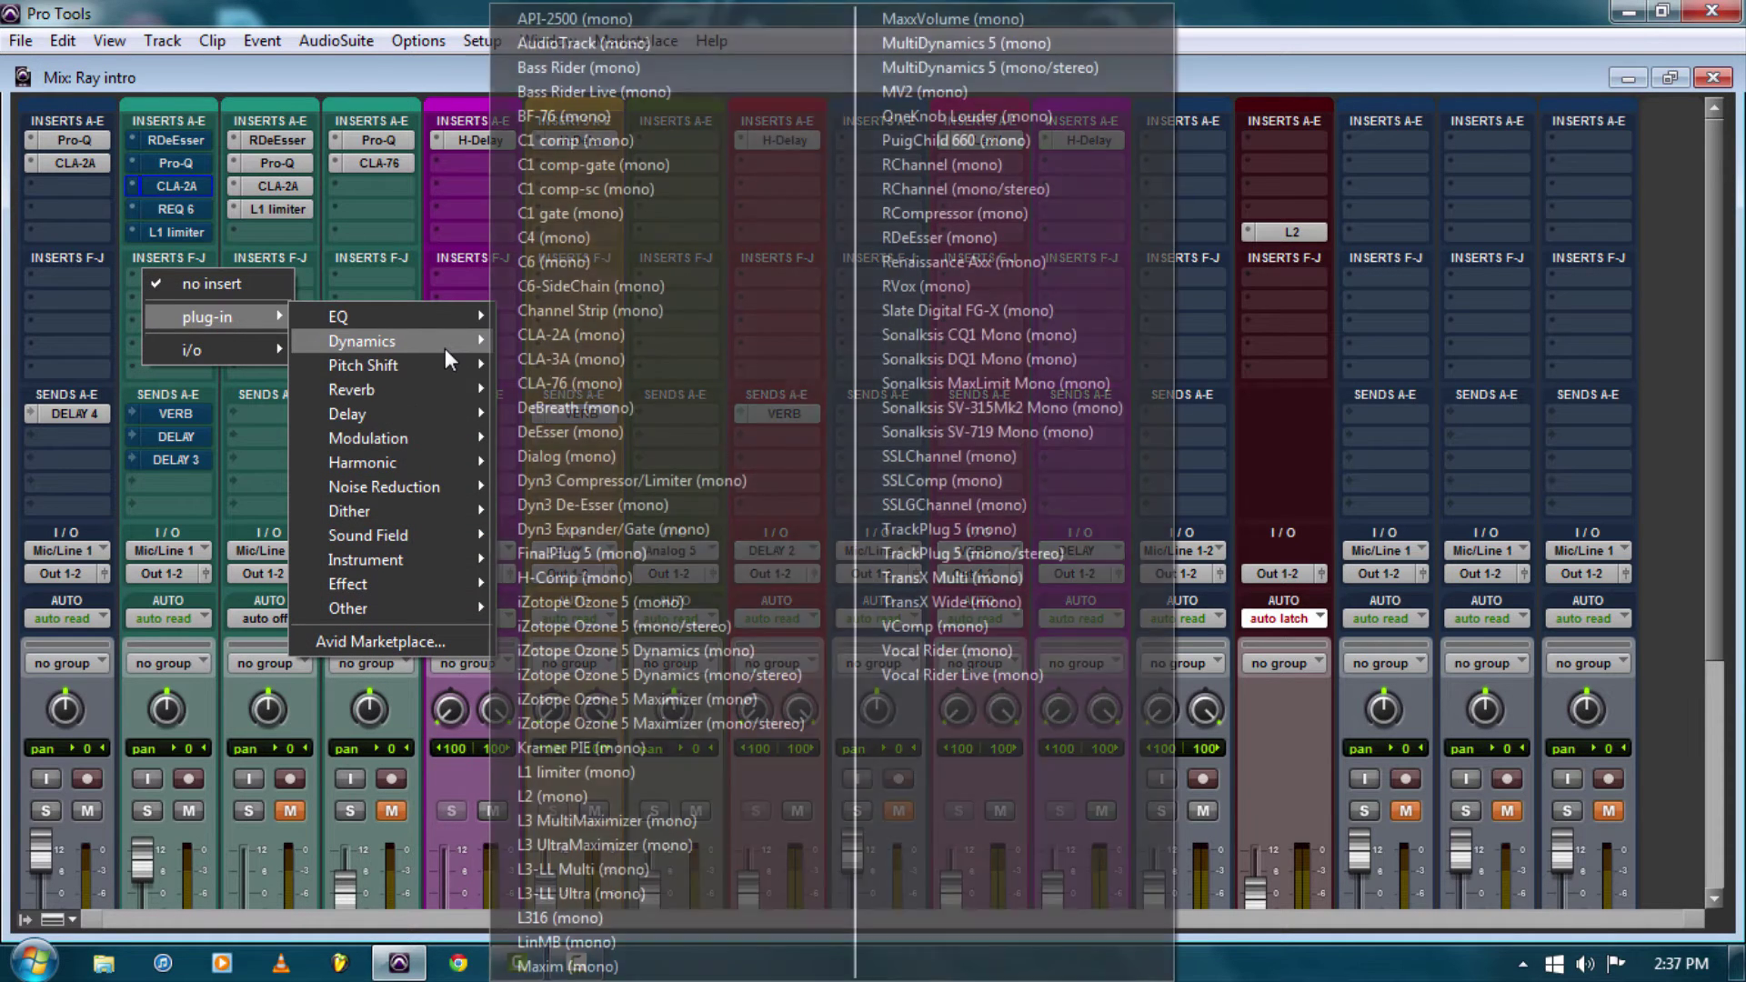
left_click(657, 480)
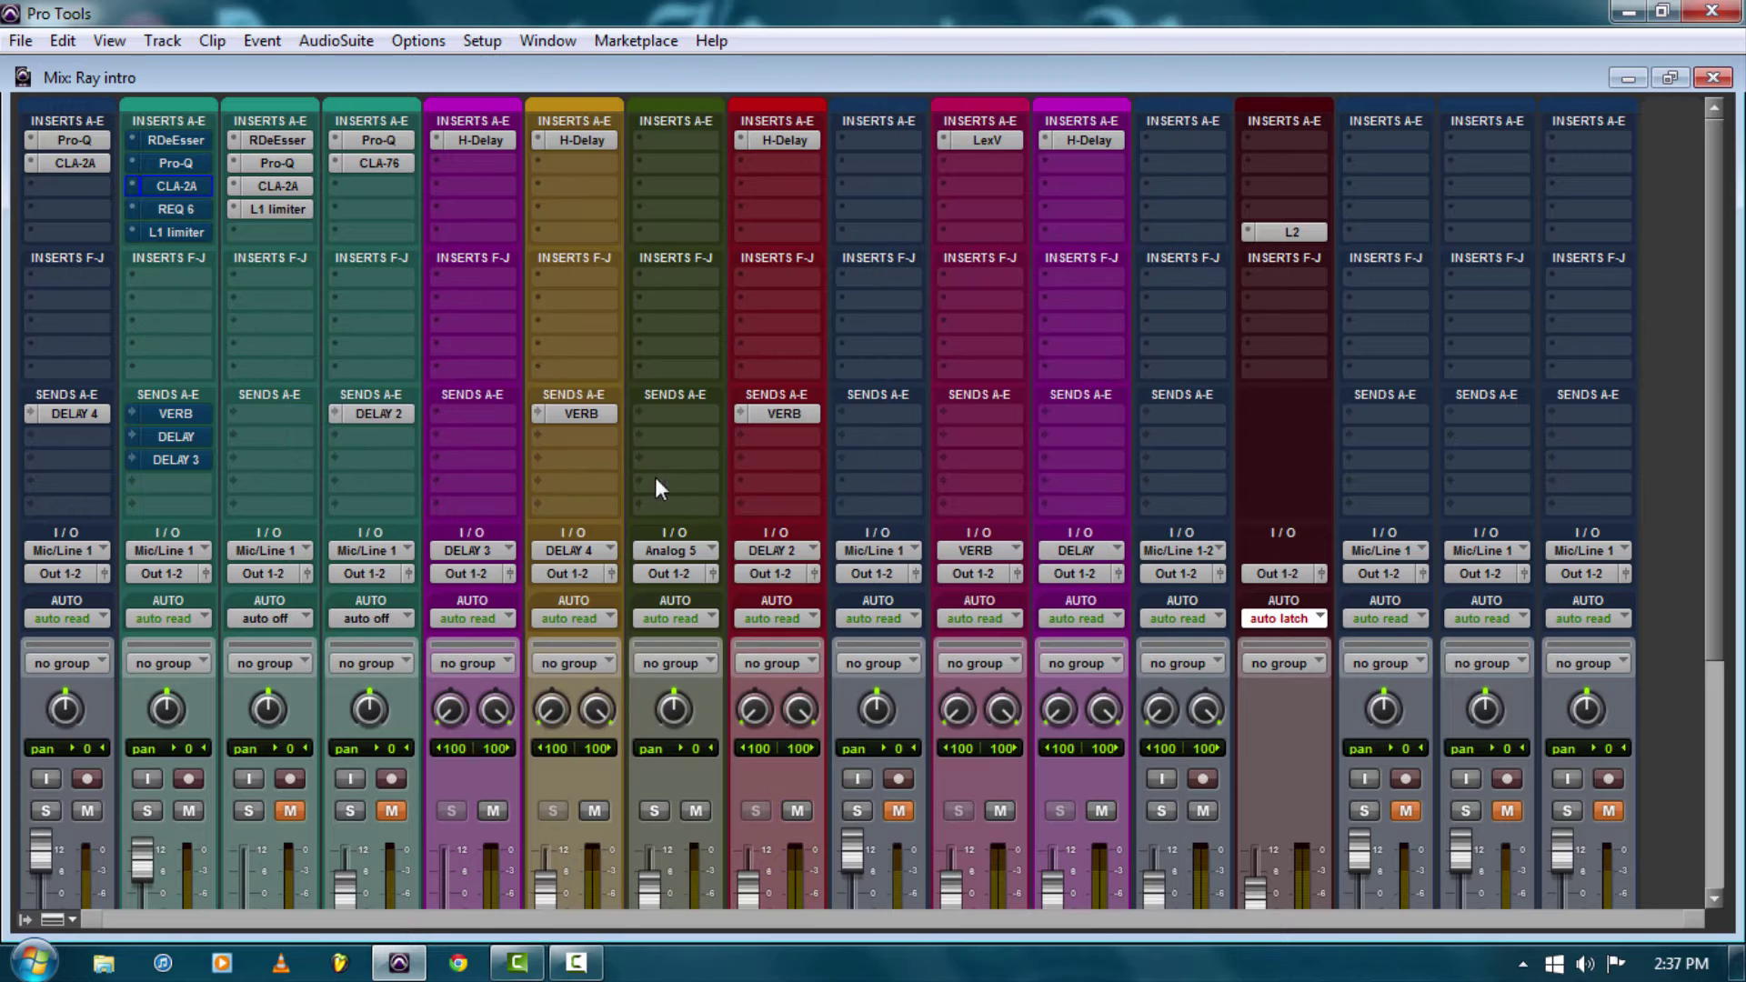
Move the Dyn3 compressor window aside and dismiss the stray insert menu.
left_click_drag(638, 126, 766, 210)
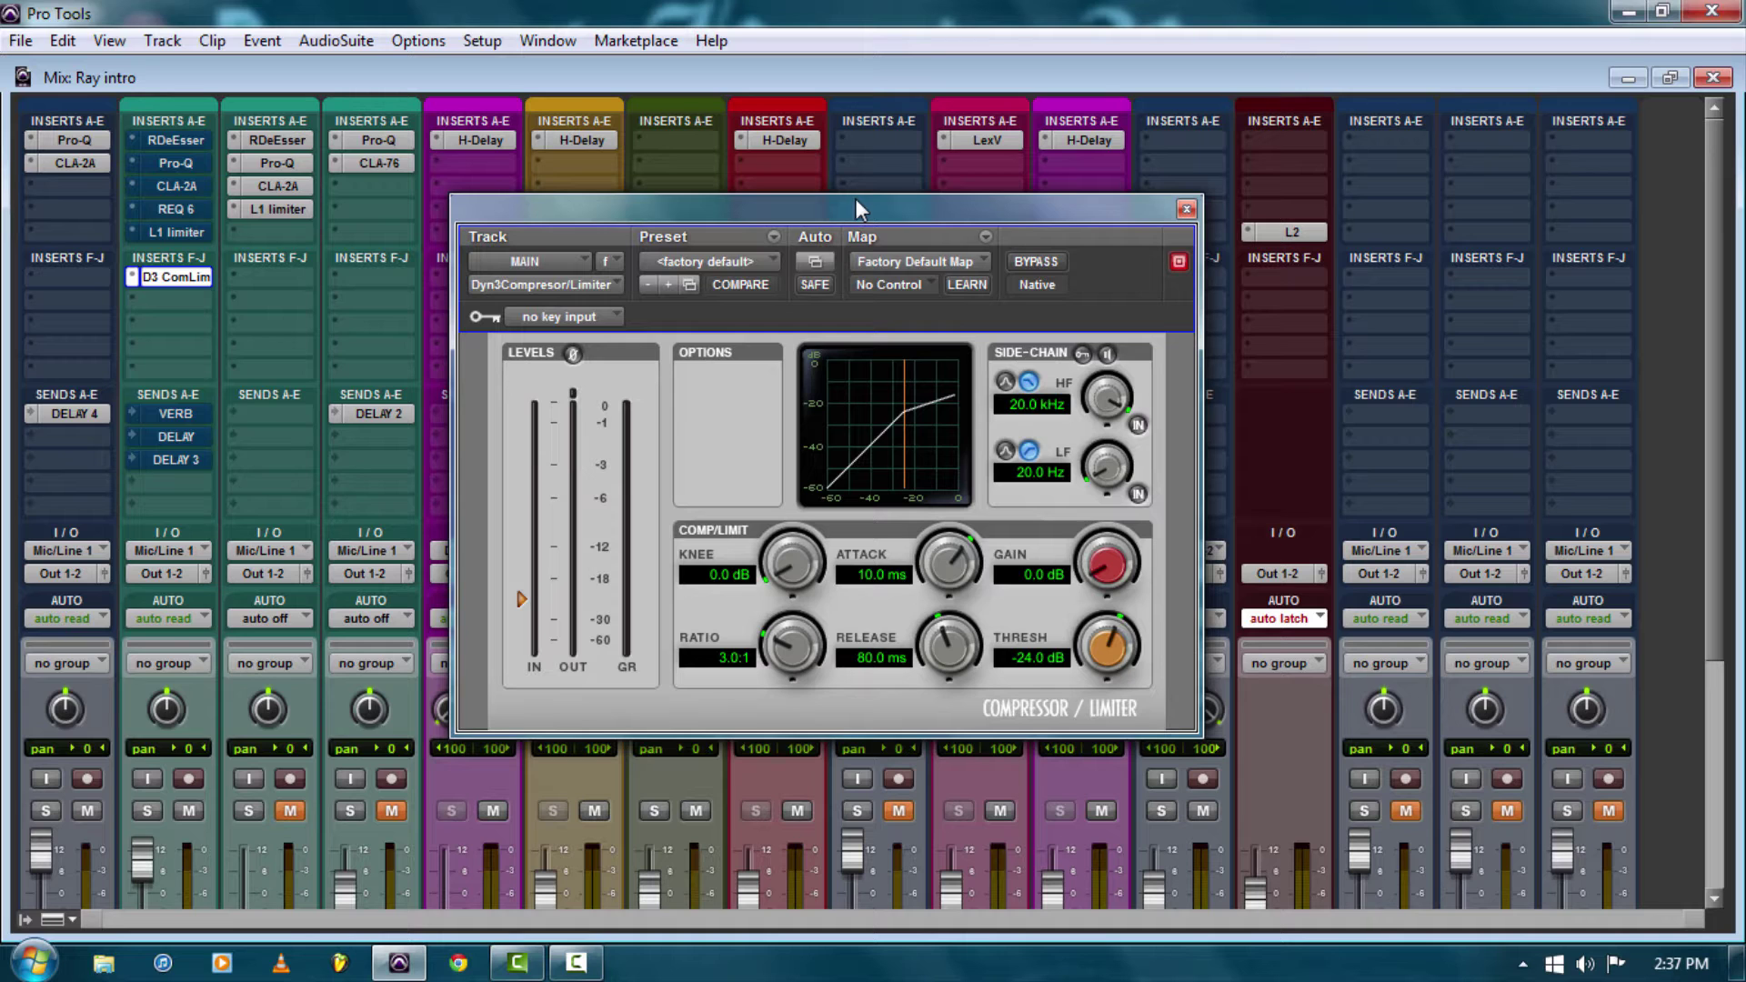
left_click_drag(861, 201, 730, 185)
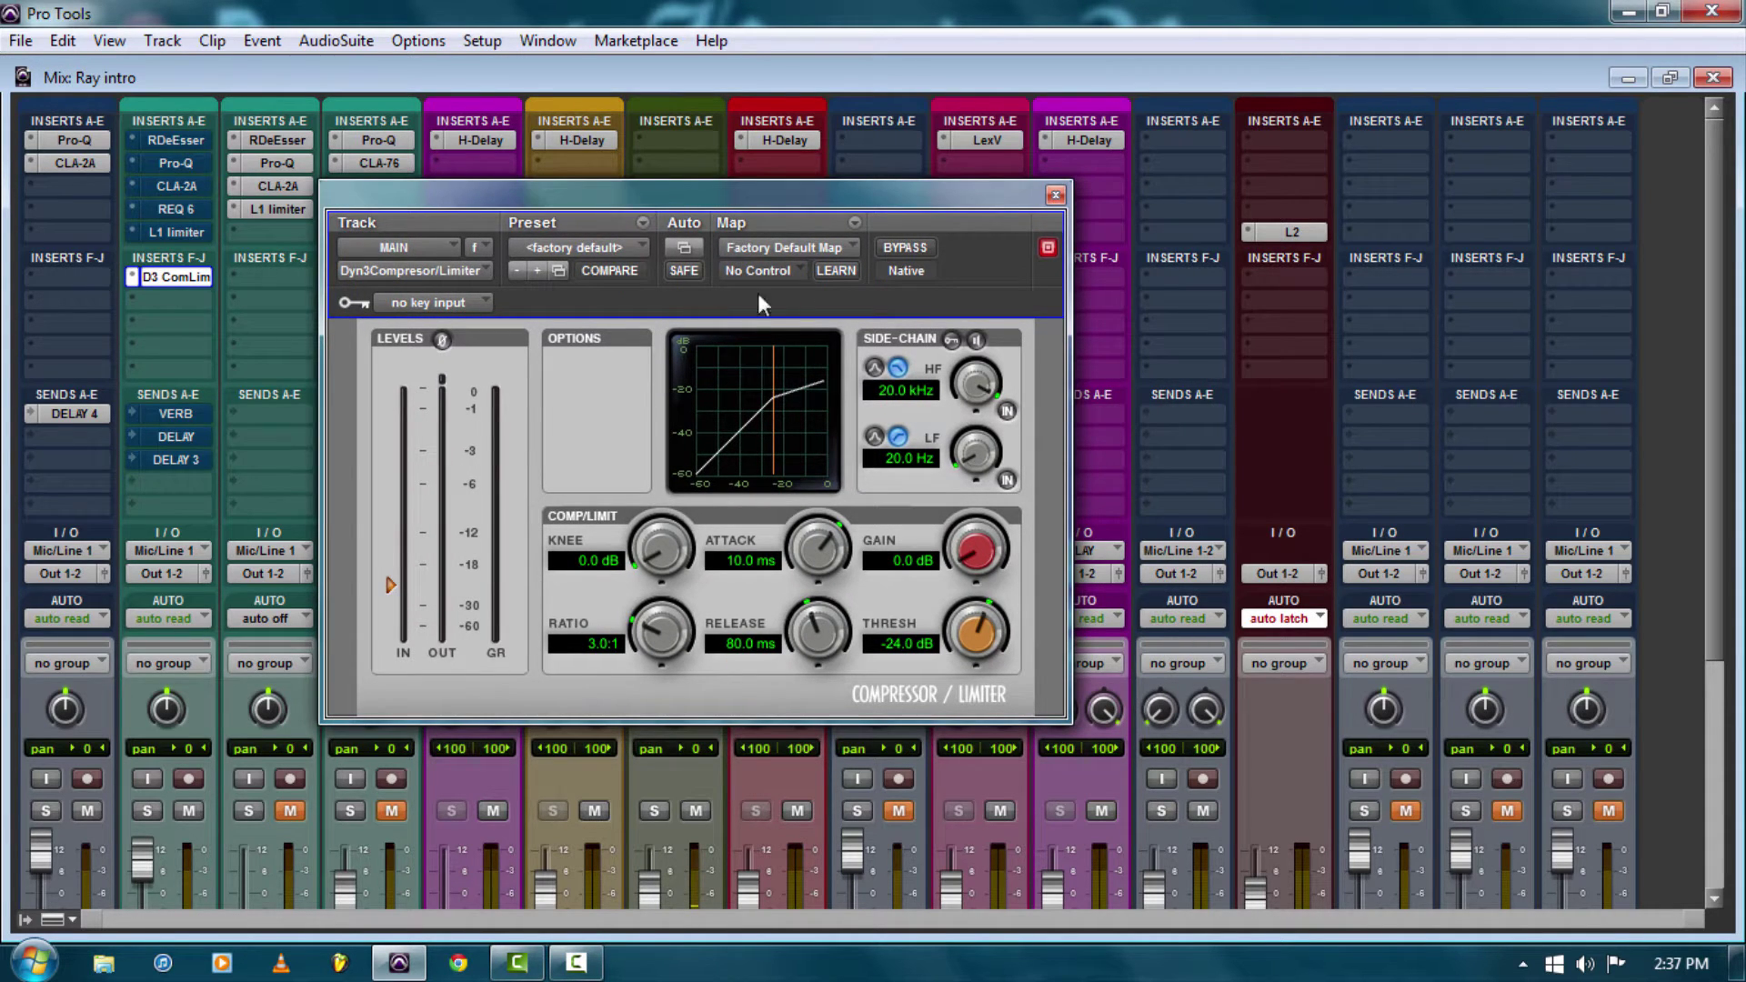
left_click(704, 175)
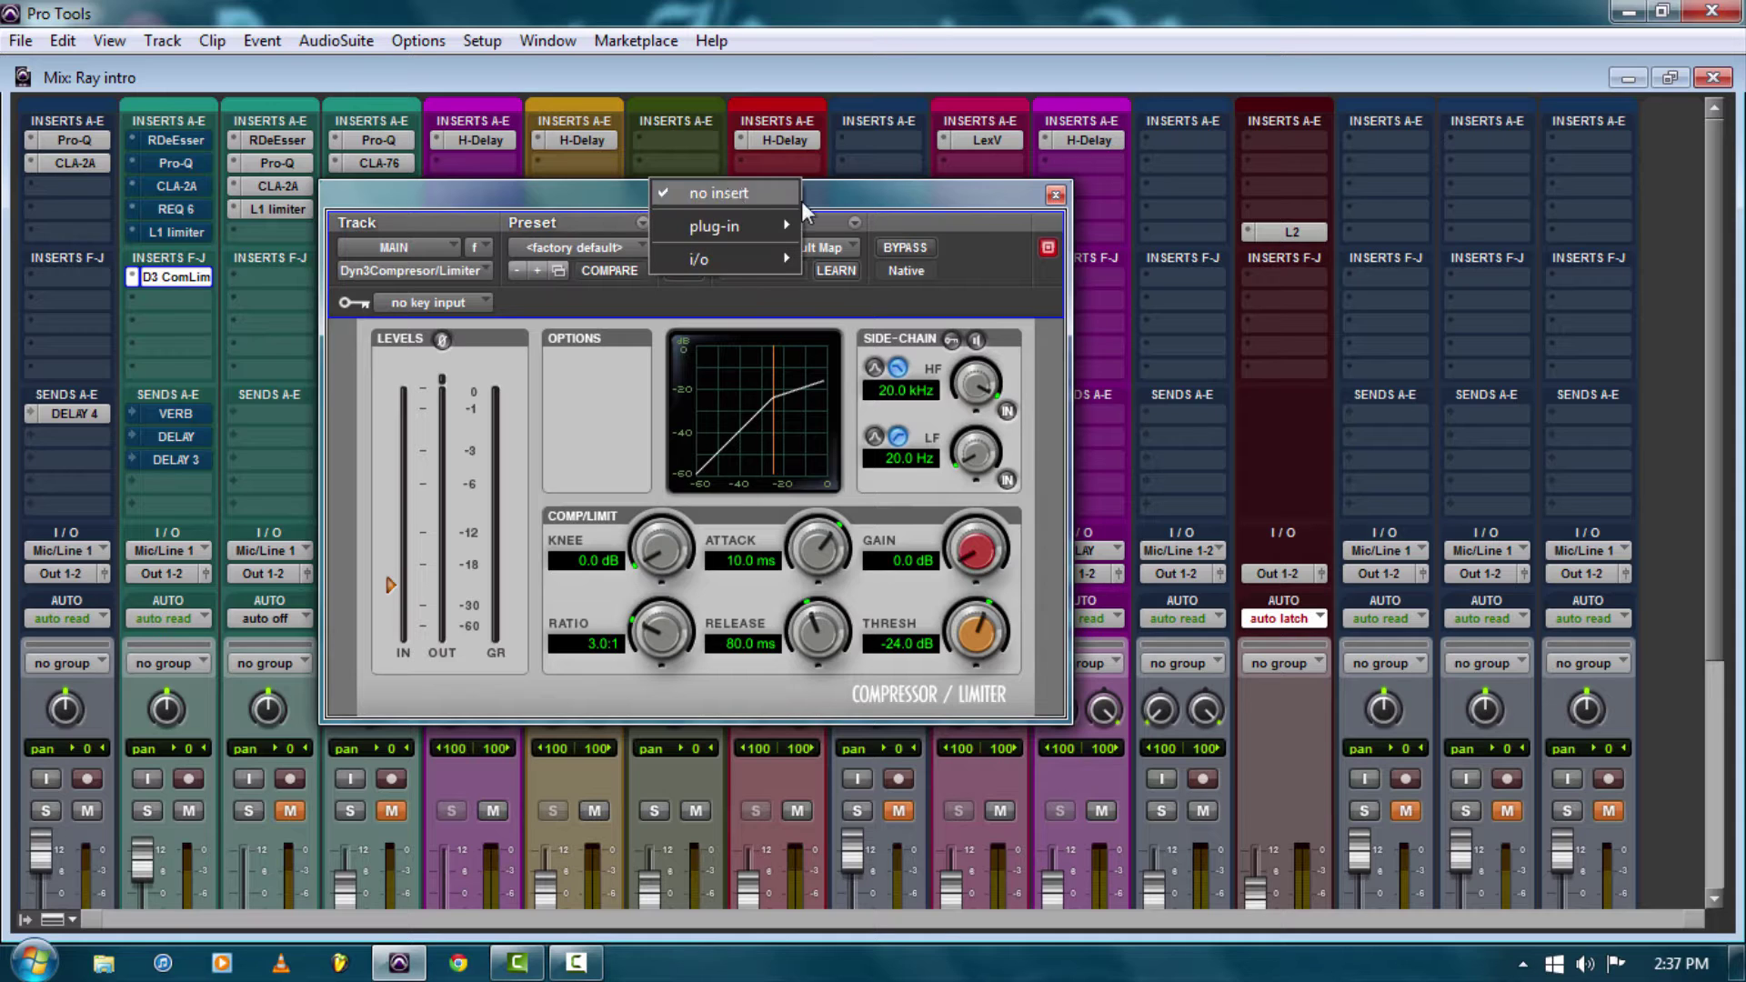
left_click(826, 186)
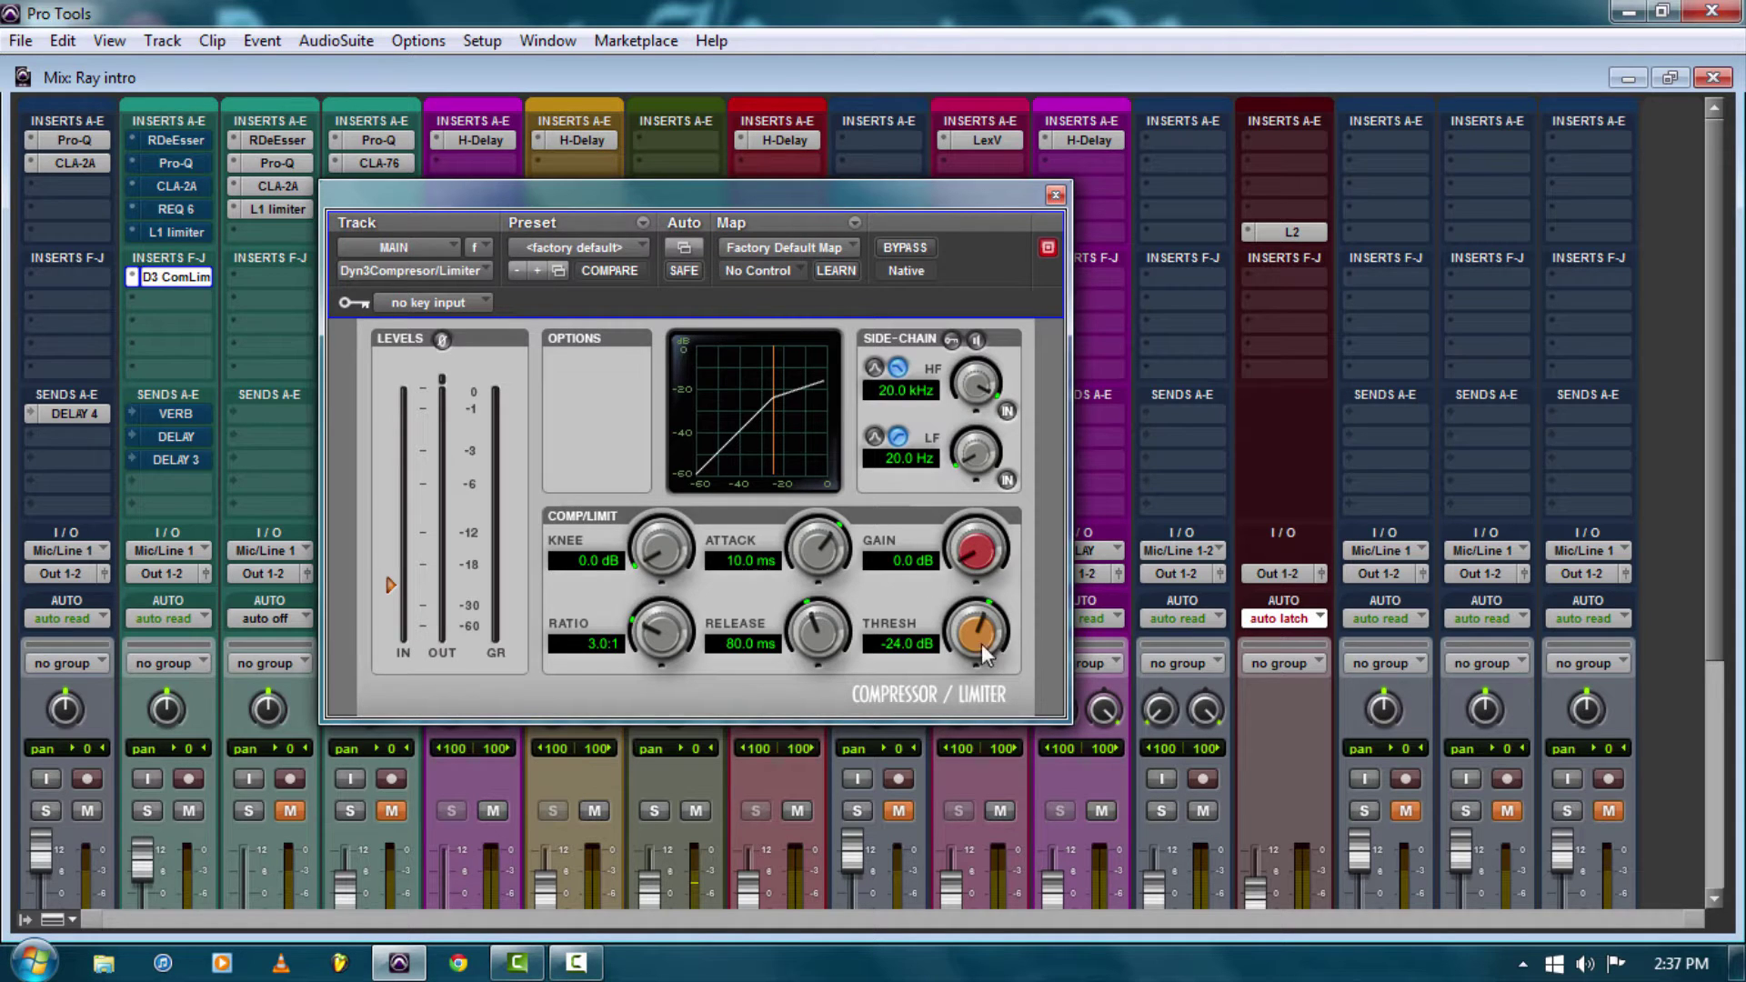
Reposition the compressor window and lower the threshold to about -19.8 dB.
left_click_drag(971, 634, 989, 484)
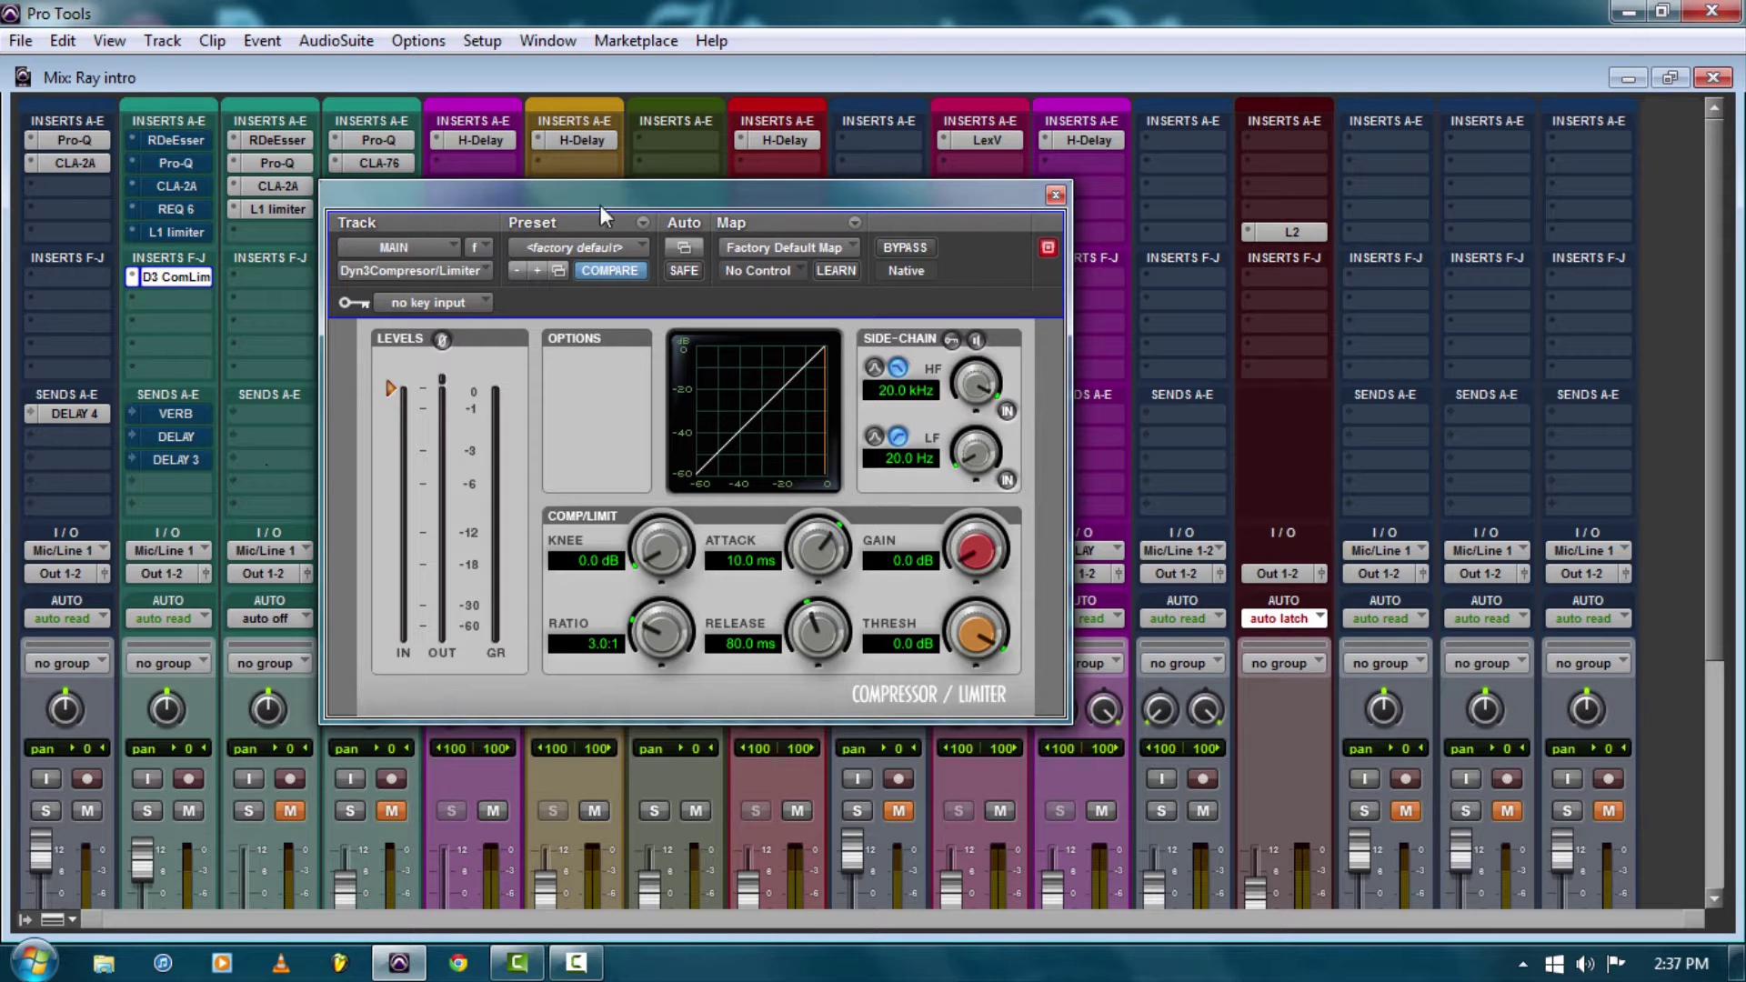
left_click_drag(552, 187, 600, 190)
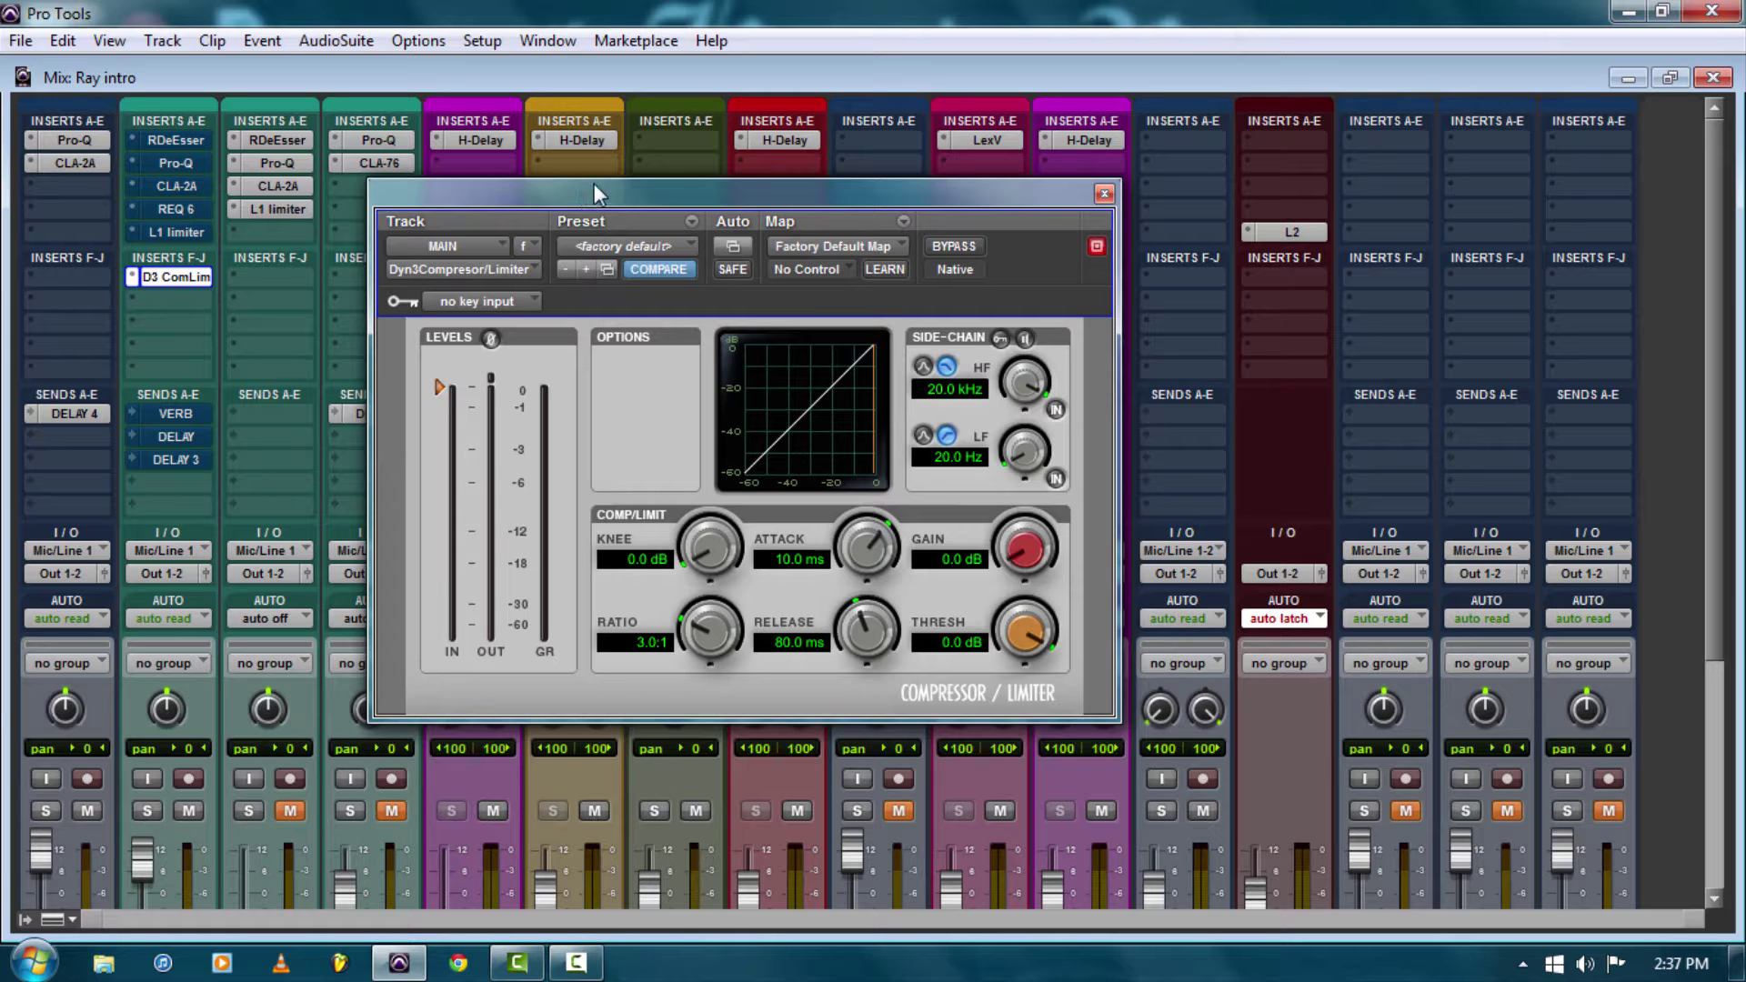
left_click_drag(700, 182, 628, 151)
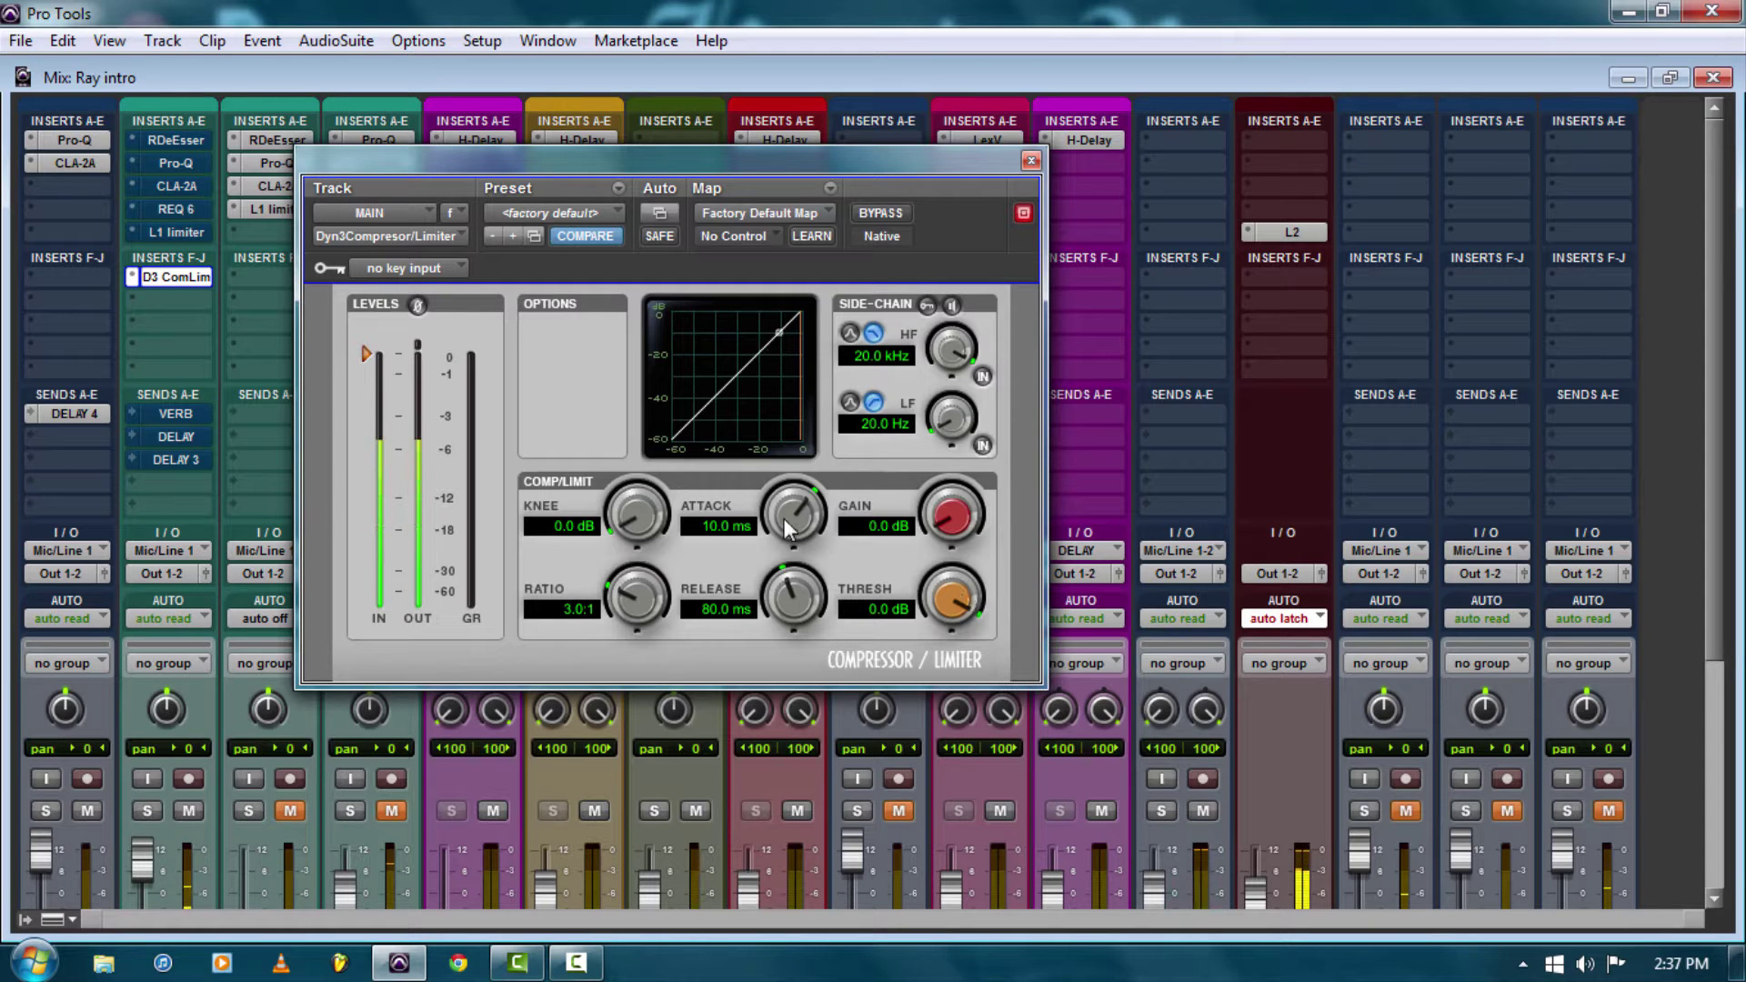
left_click_drag(954, 589, 897, 788)
left_click_drag(951, 599, 938, 642)
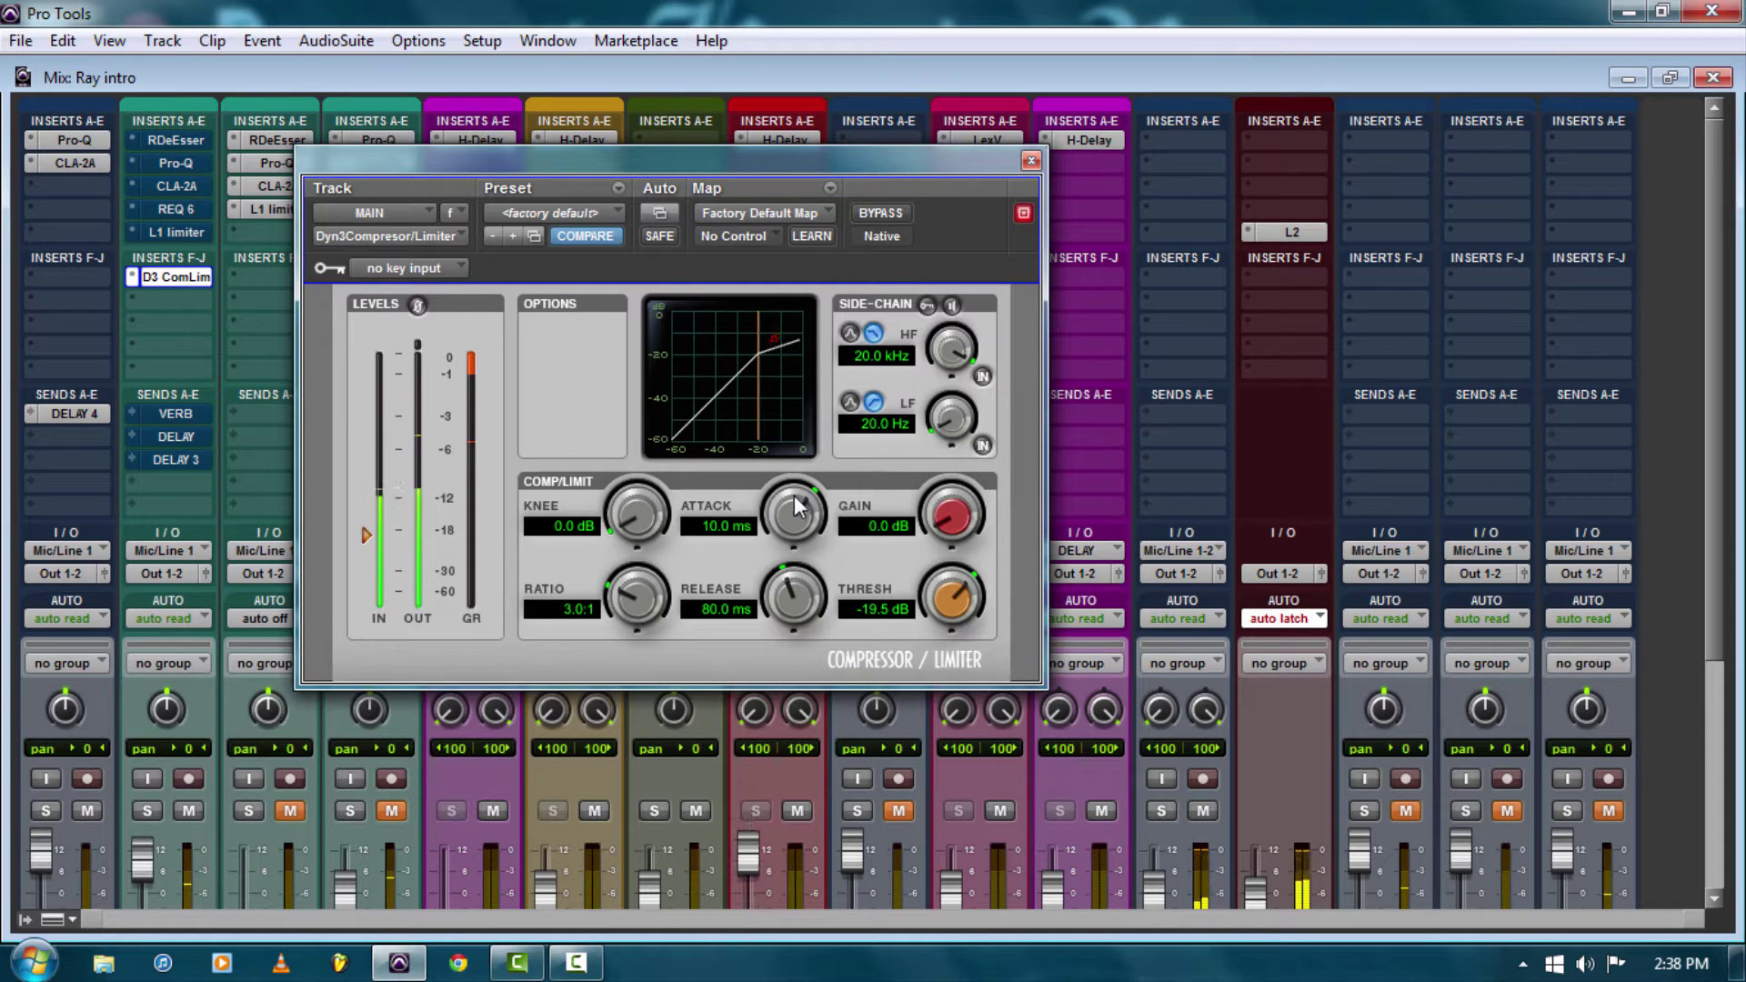
Shorten the attack to 2.7 ms and fine-tune makeup gain and threshold.
left_click_drag(795, 496, 770, 545)
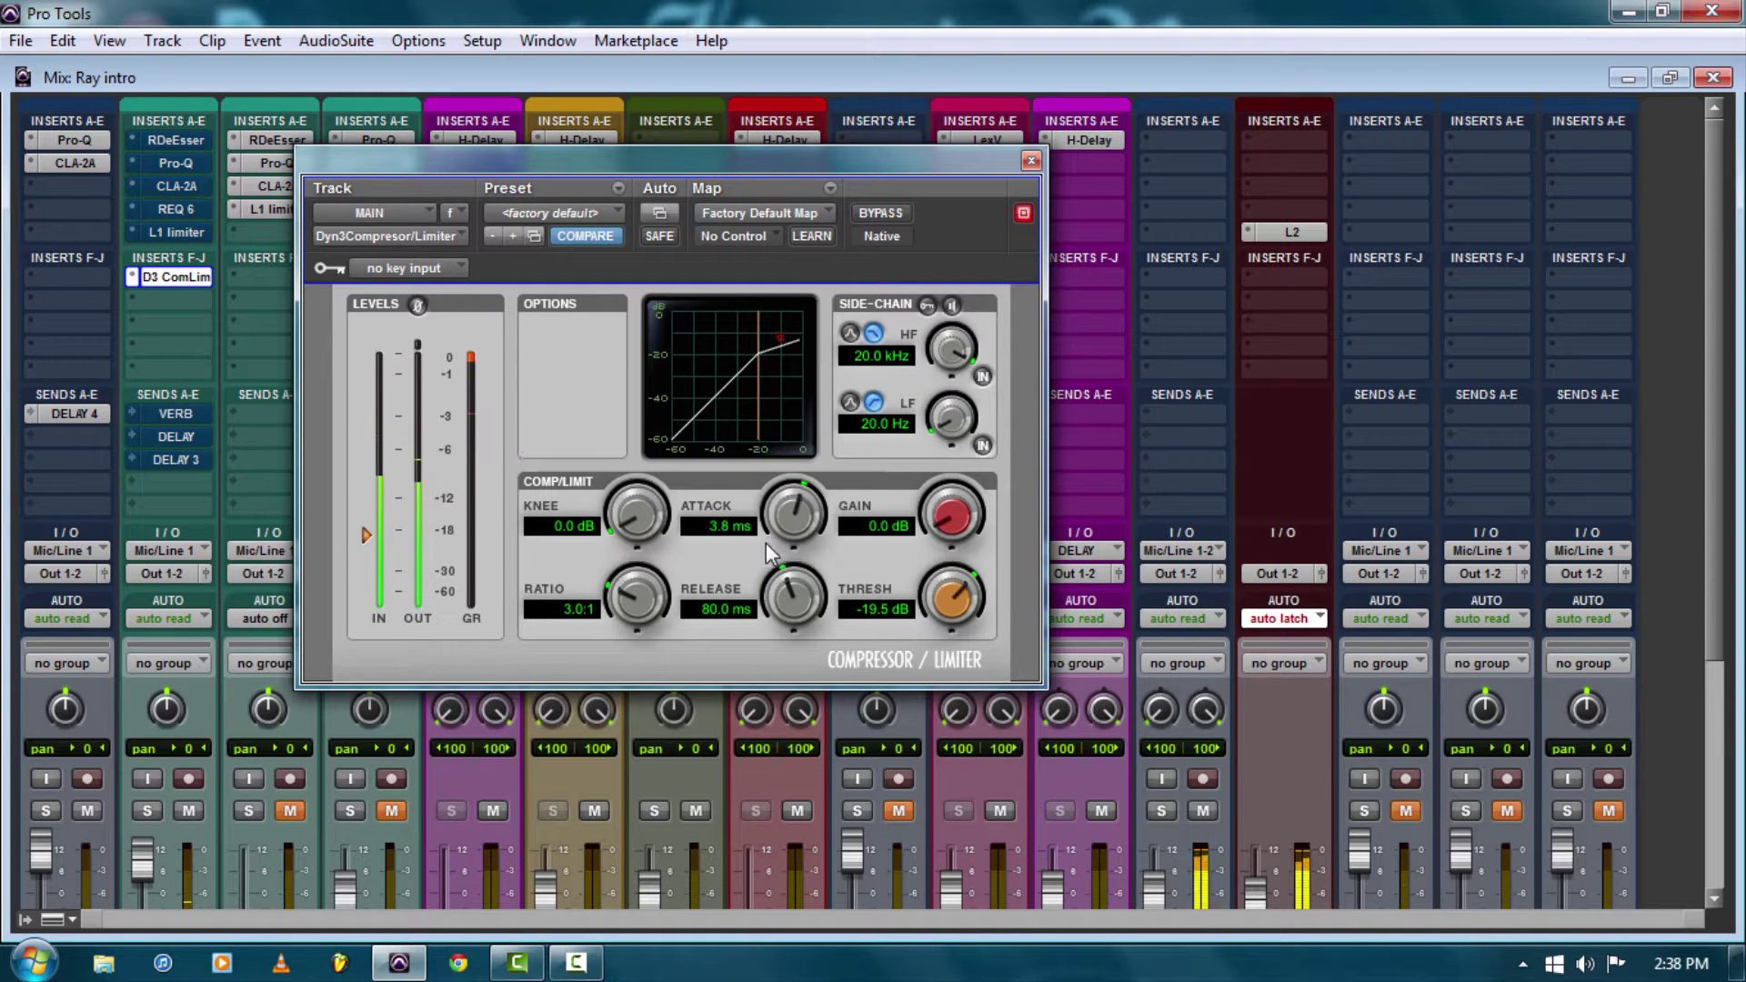
left_click_drag(766, 541, 798, 517)
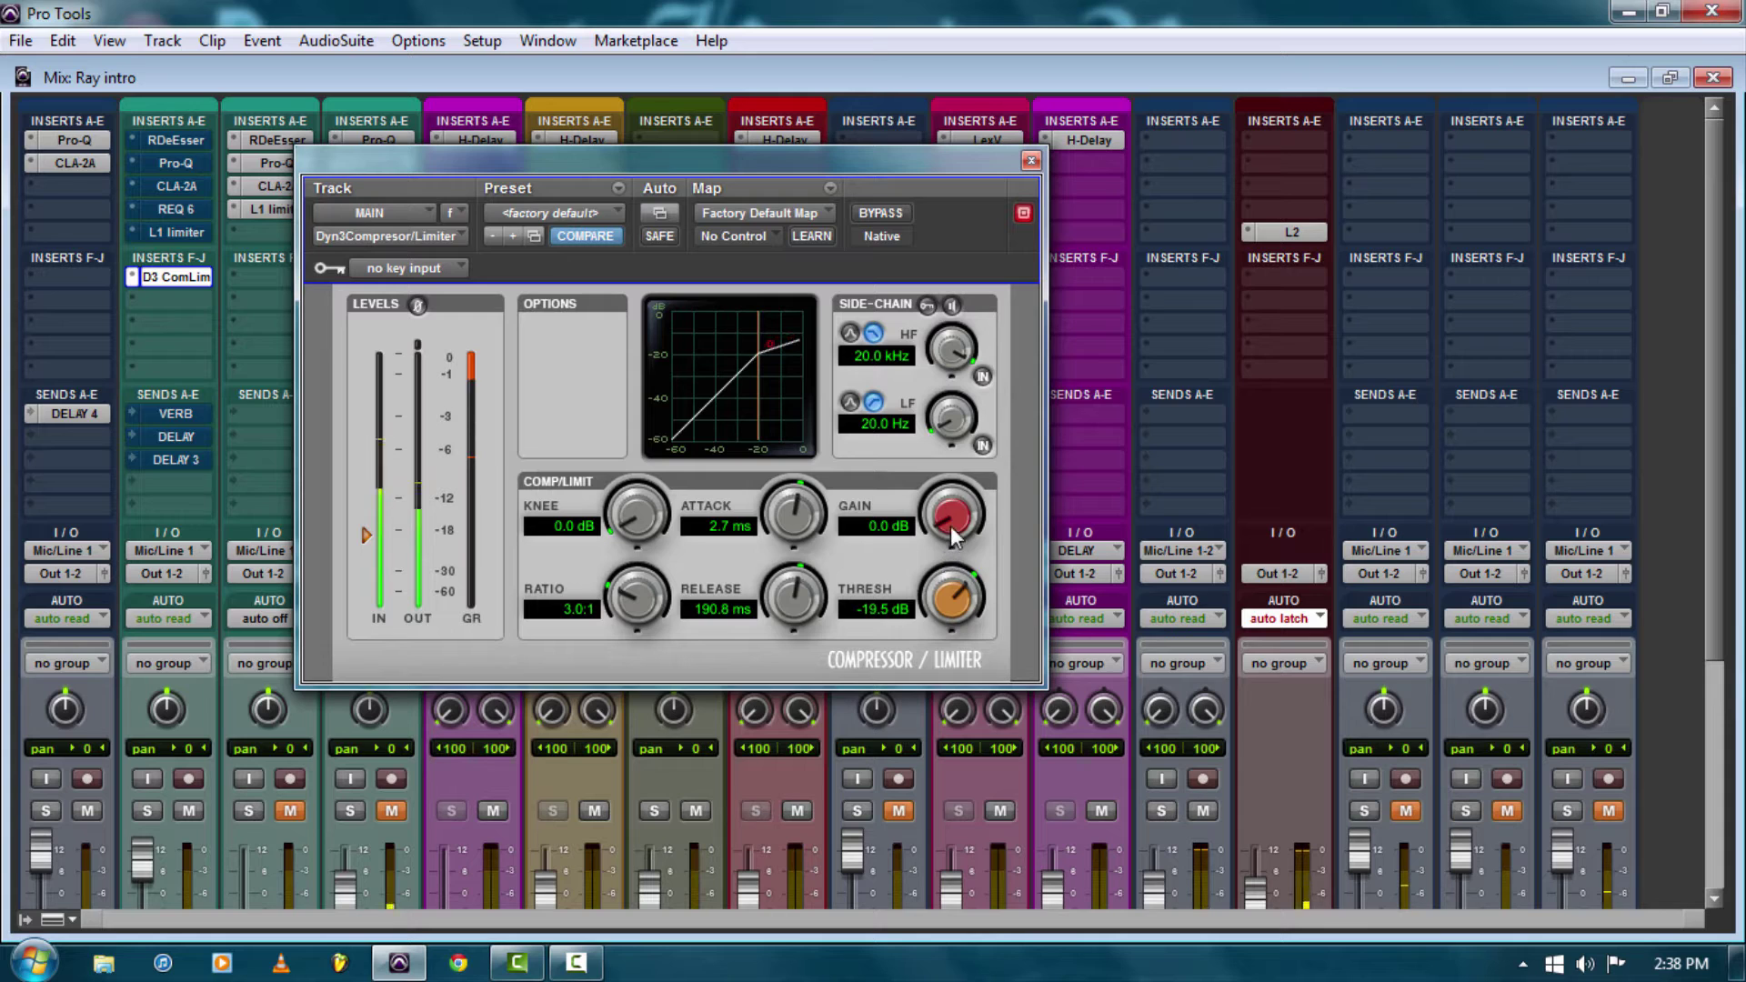
left_click_drag(954, 526, 946, 491)
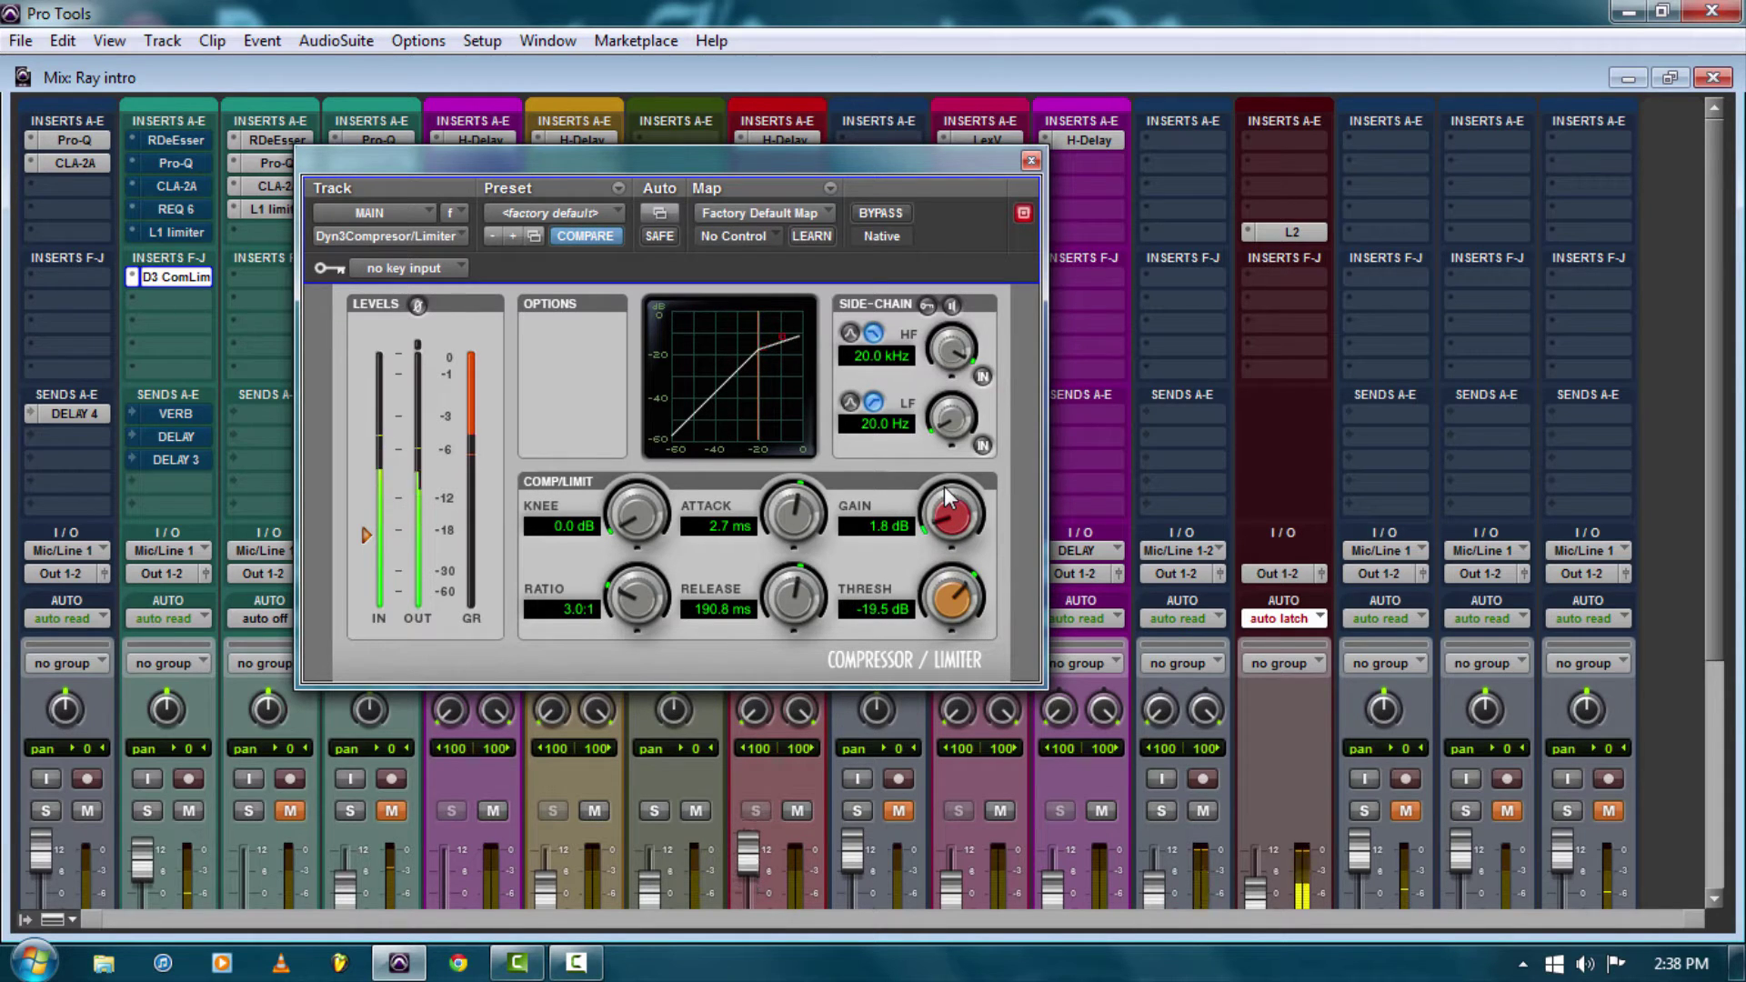
left_click_drag(960, 582, 959, 572)
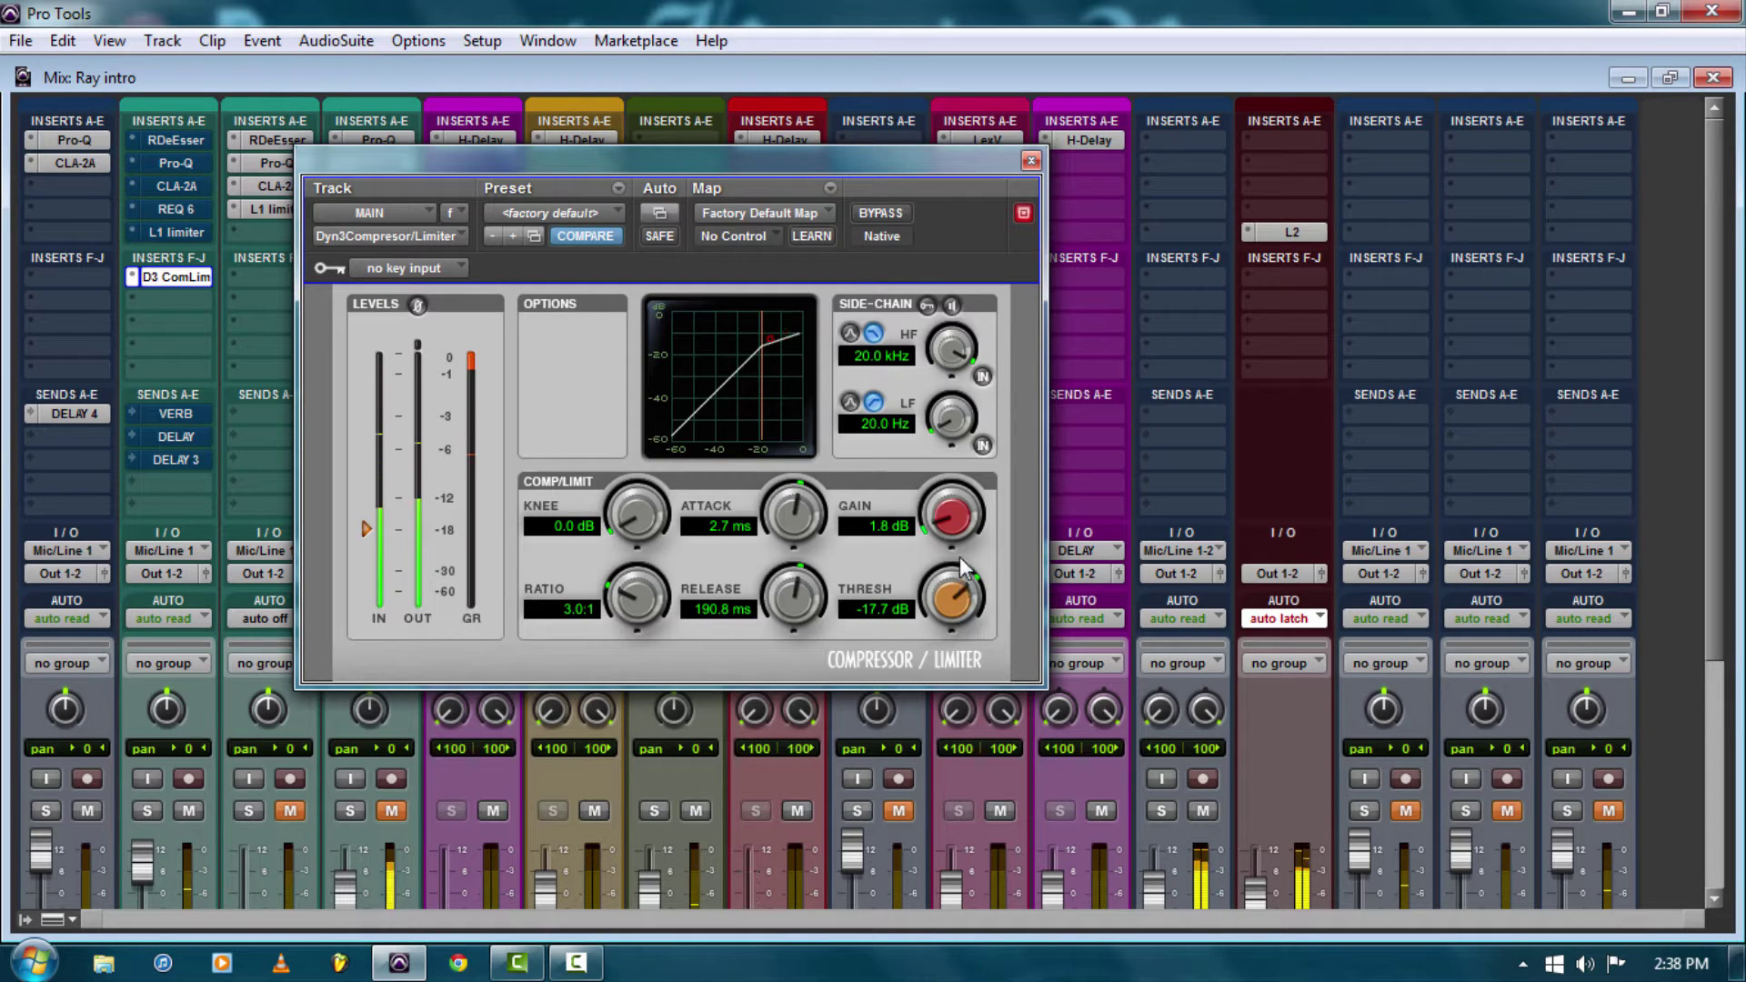
left_click_drag(932, 527, 933, 531)
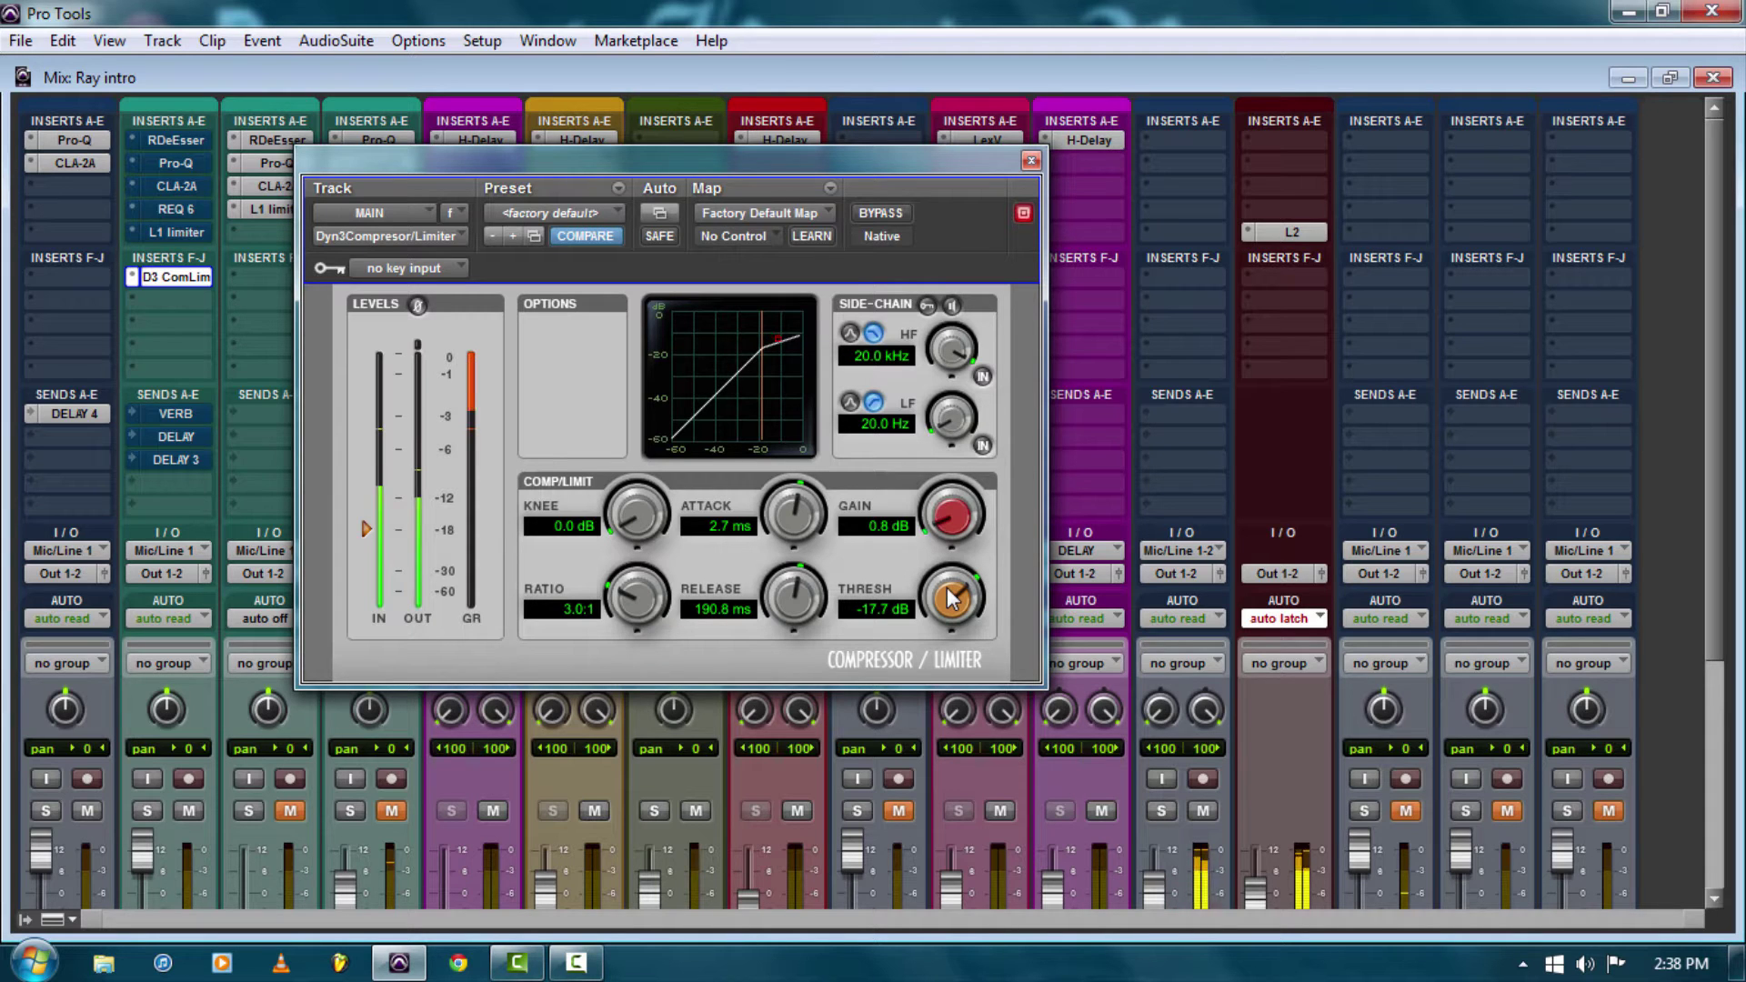
left_click_drag(948, 596, 946, 610)
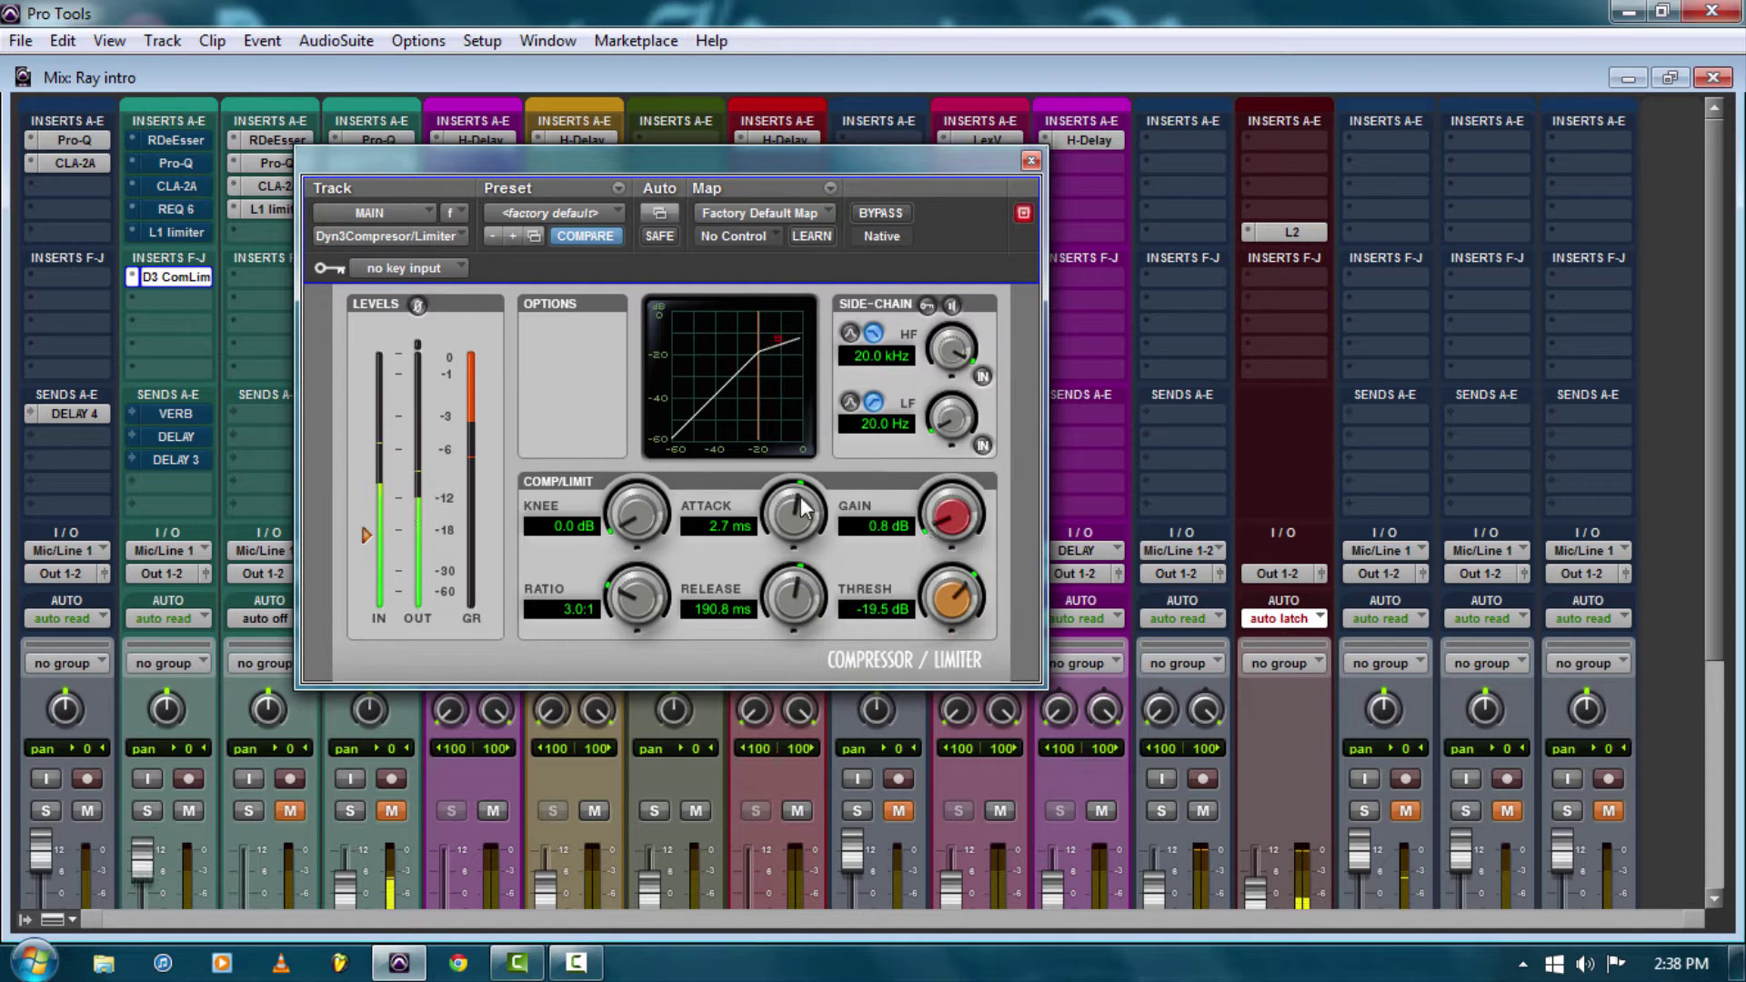
Adjust the attack and release times and nudge the threshold down slightly.
left_click_drag(806, 542, 811, 446)
left_click_drag(793, 601, 770, 633)
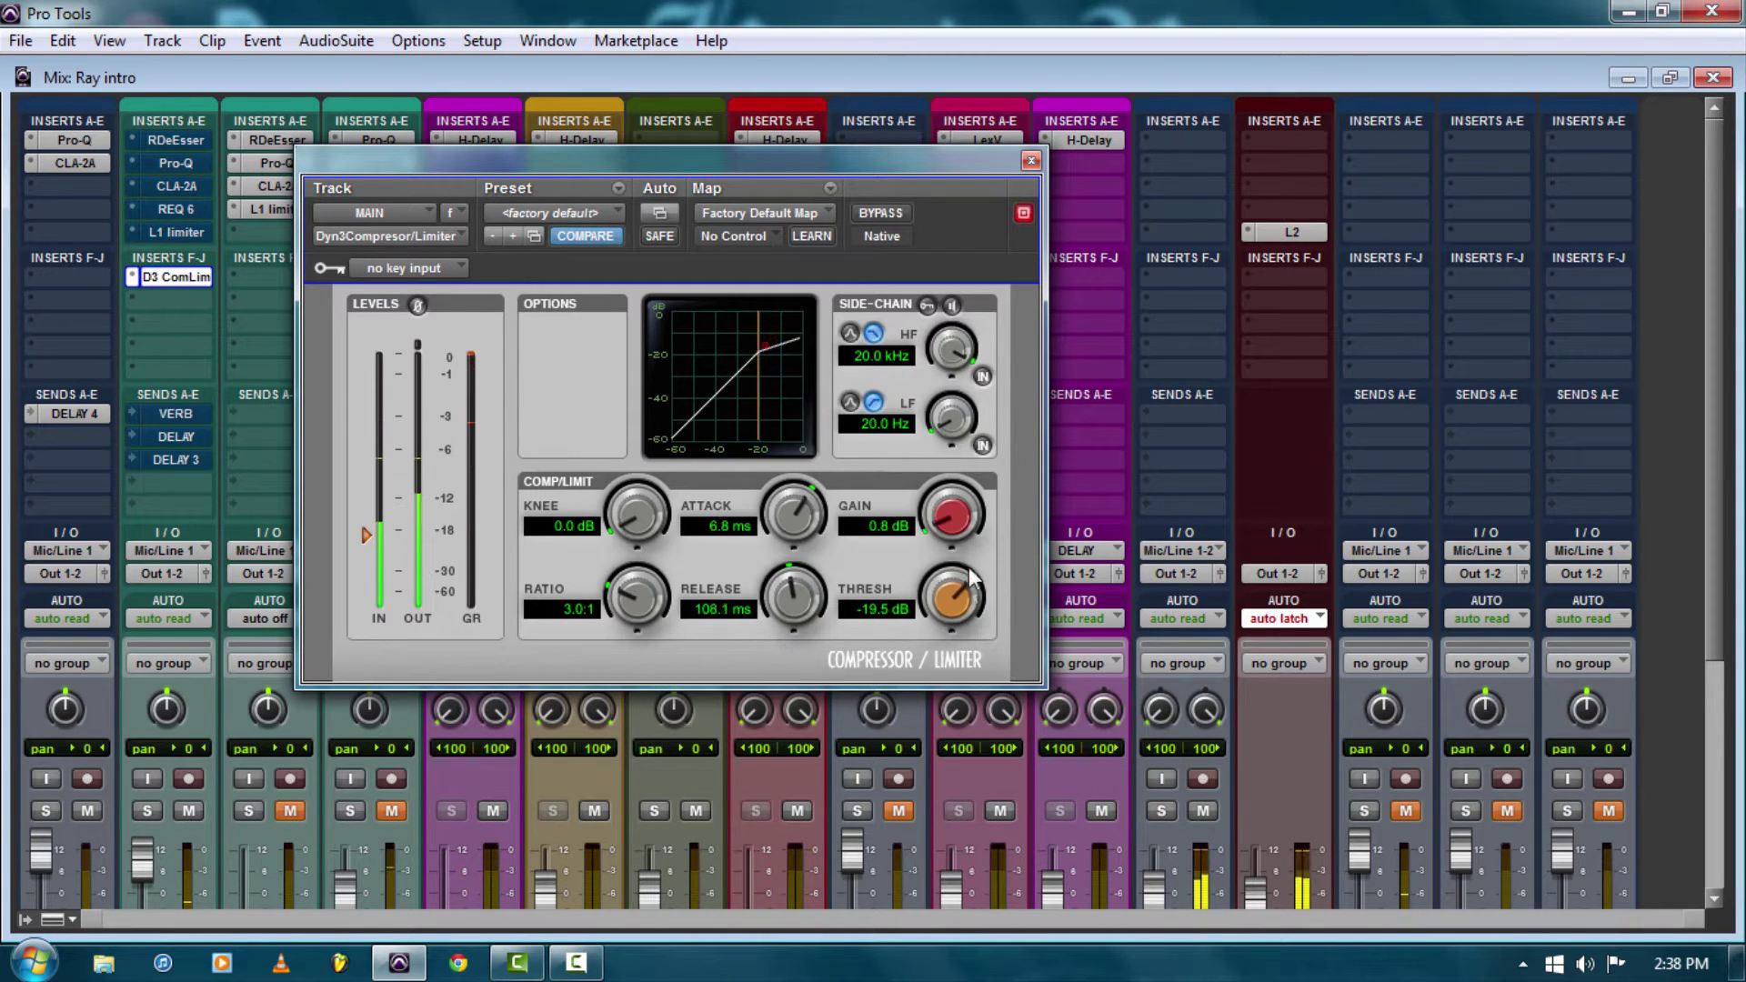
mouse_move(944, 601)
left_mouse_down()
mouse_move(942, 661)
mouse_move(953, 598)
left_mouse_up()
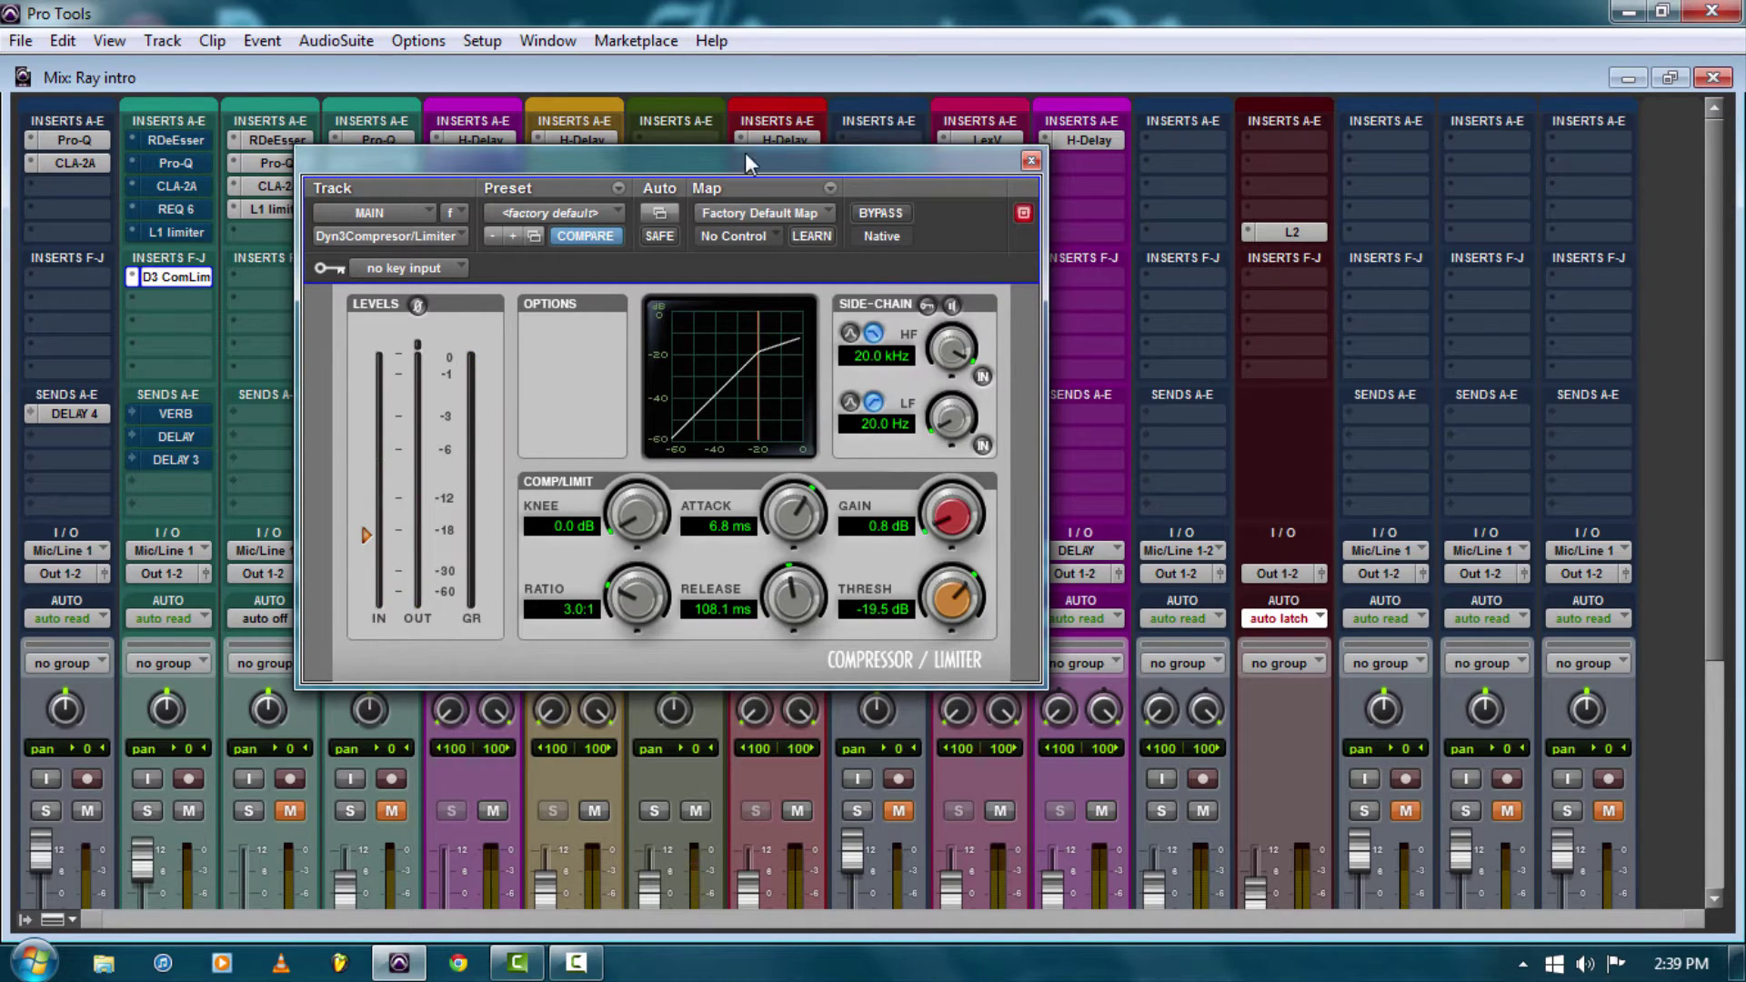
left_click_drag(747, 158, 823, 141)
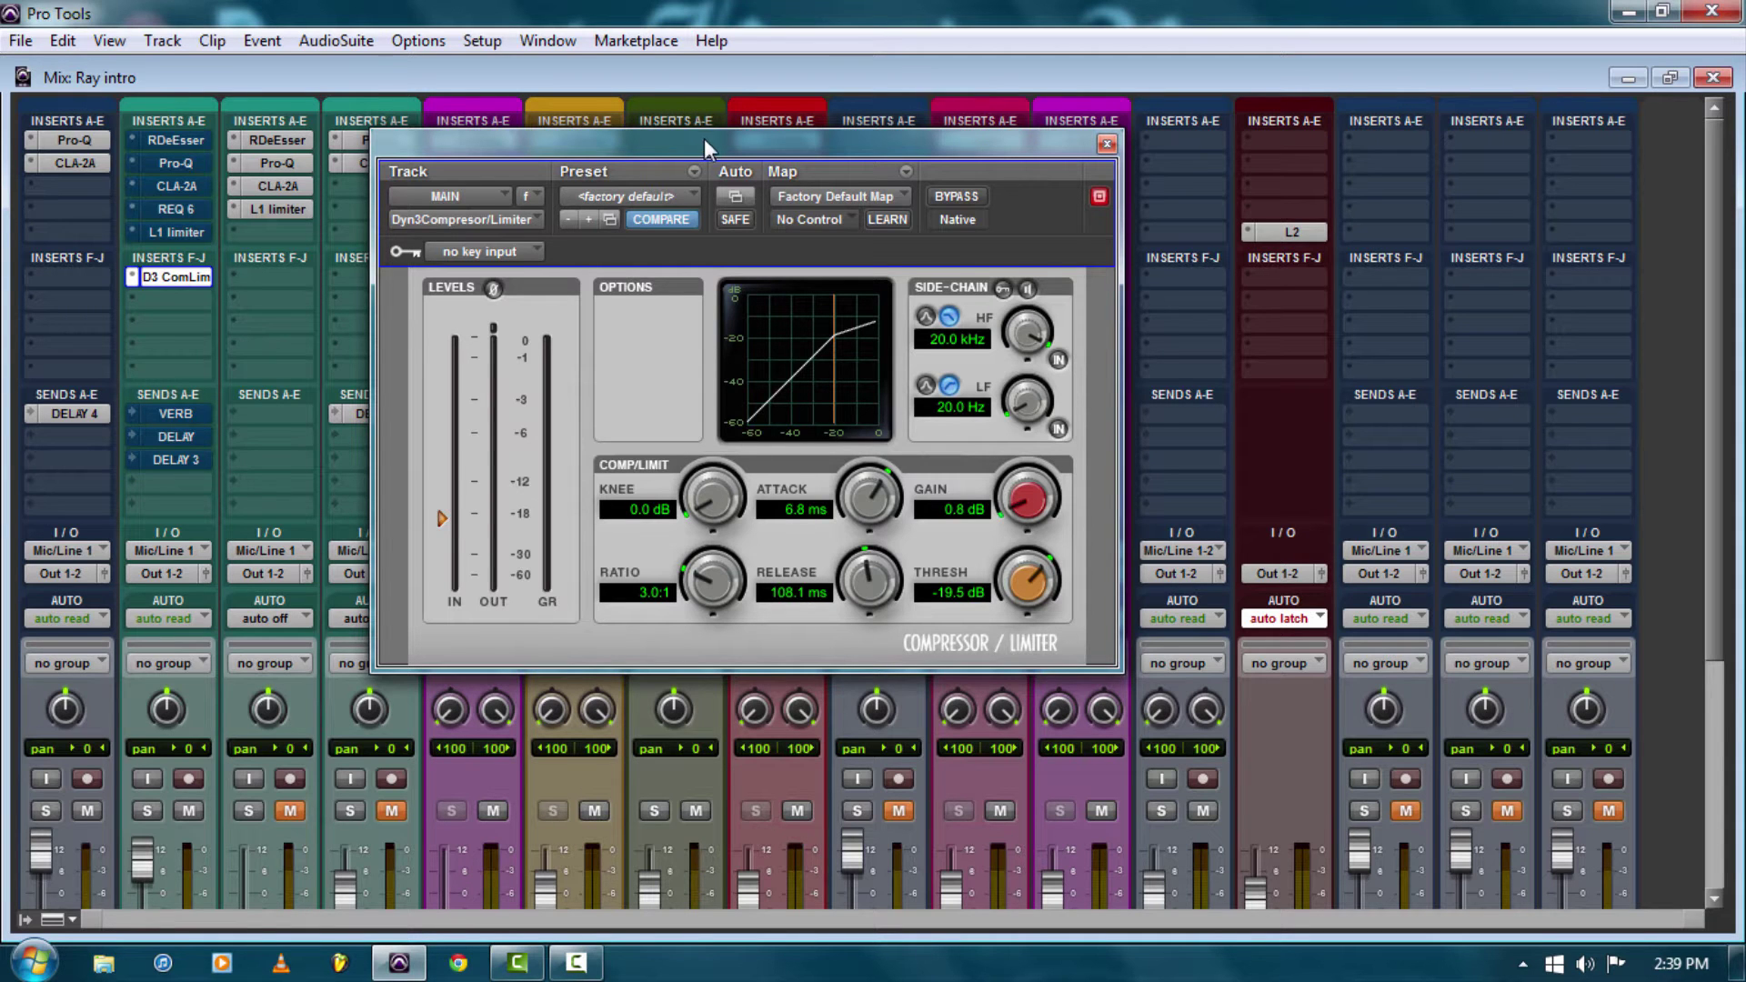
left_click_drag(705, 137, 755, 154)
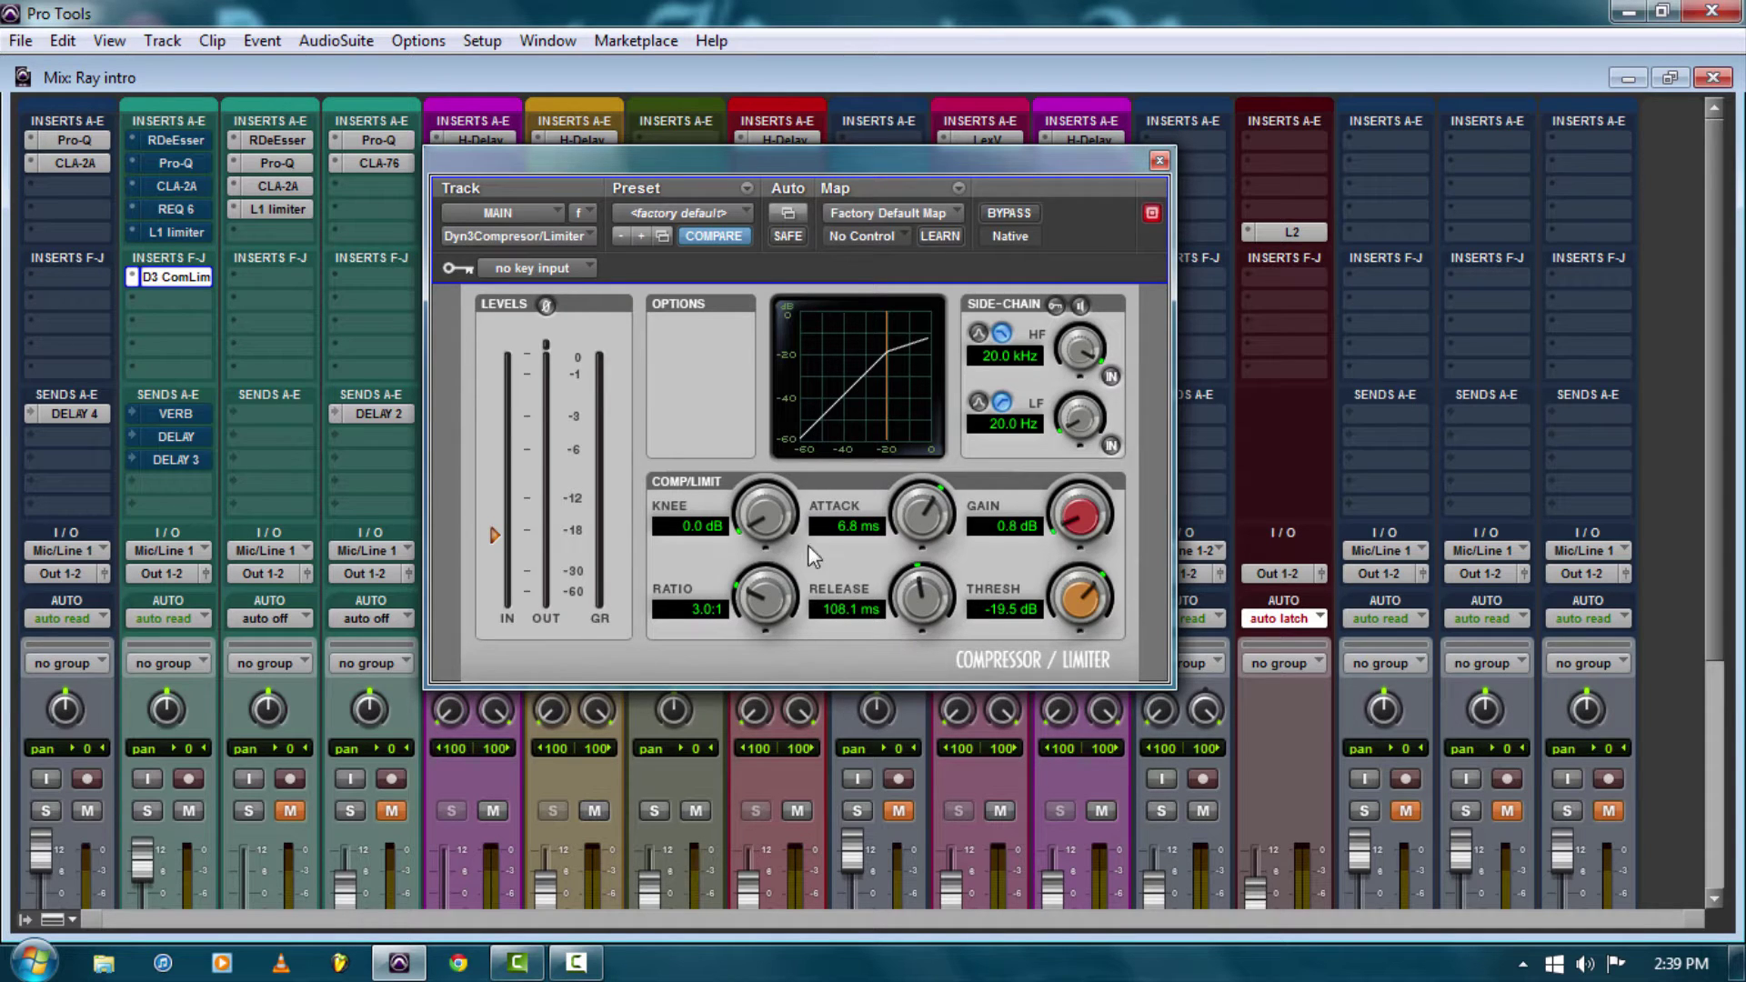
Try softer knee settings up to 30 dB, then return the knee to hard 0 dB.
left_click_drag(778, 506, 803, 163)
left_click_drag(763, 509, 765, 518)
left_click_drag(735, 563, 679, 754)
left_click_drag(695, 913, 788, 561)
left_click_drag(767, 521, 650, 879)
mouse_move(823, 157)
left_mouse_down()
mouse_move(742, 139)
mouse_move(847, 140)
left_mouse_up()
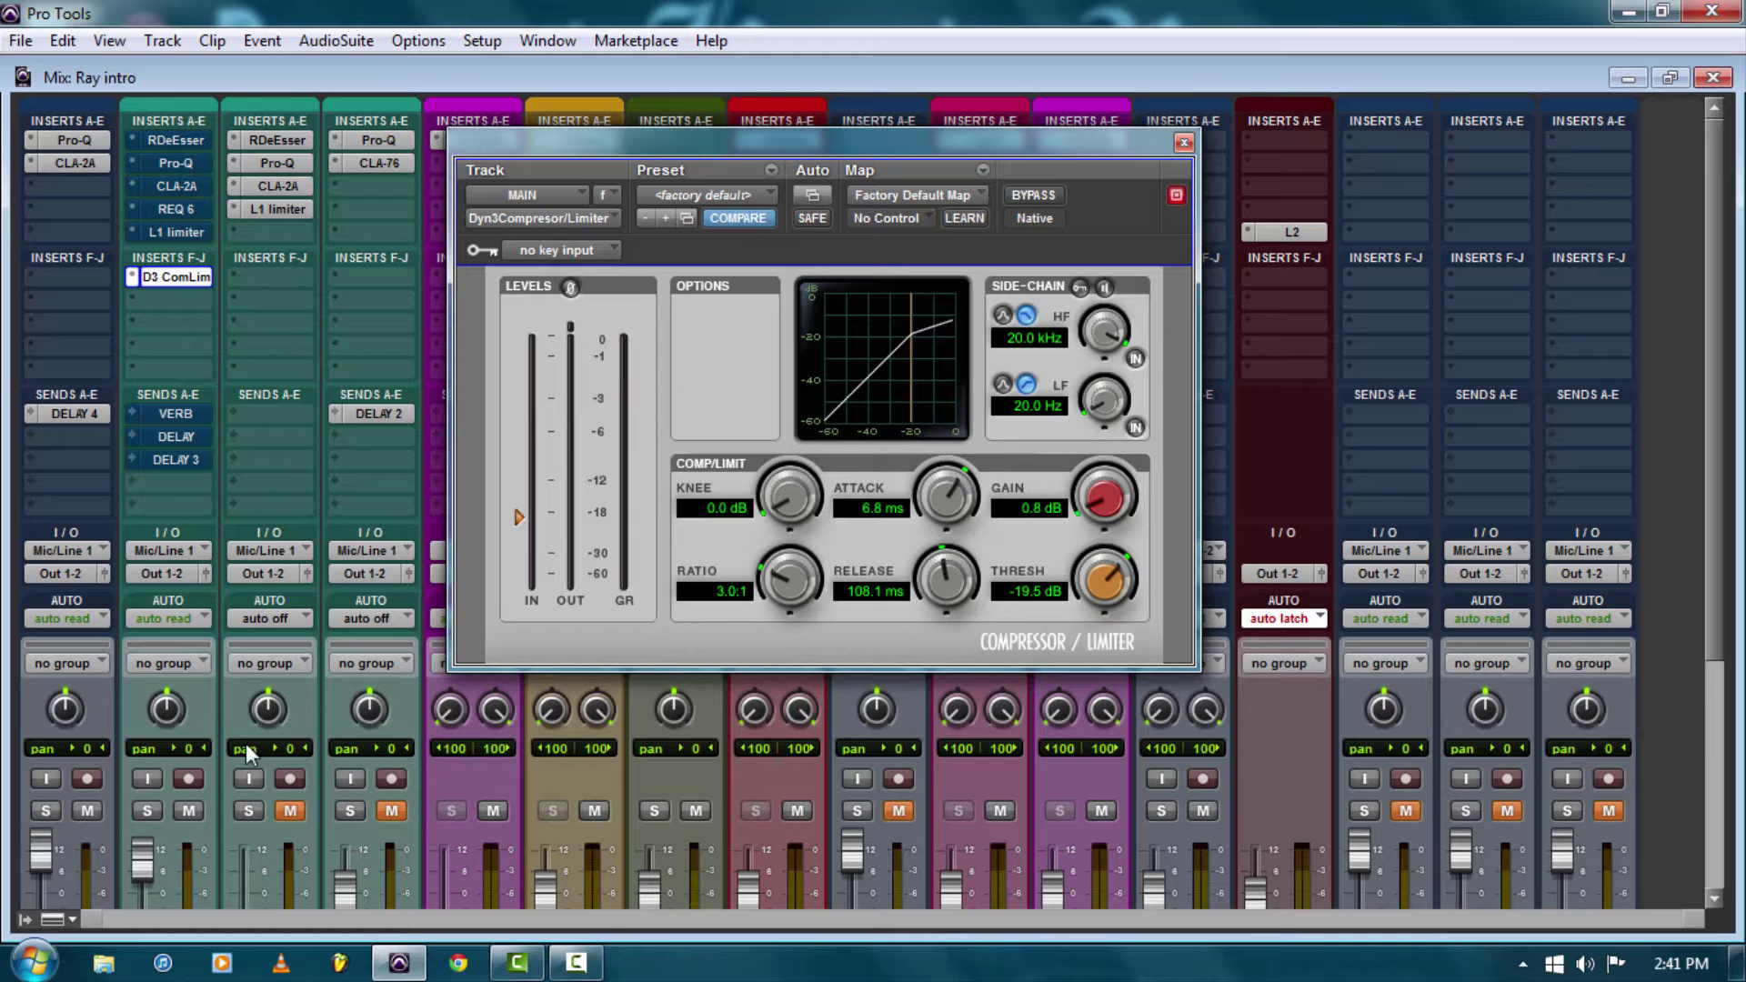
Play the mix and reposition the compressor window.
key("space")
key("Tab")
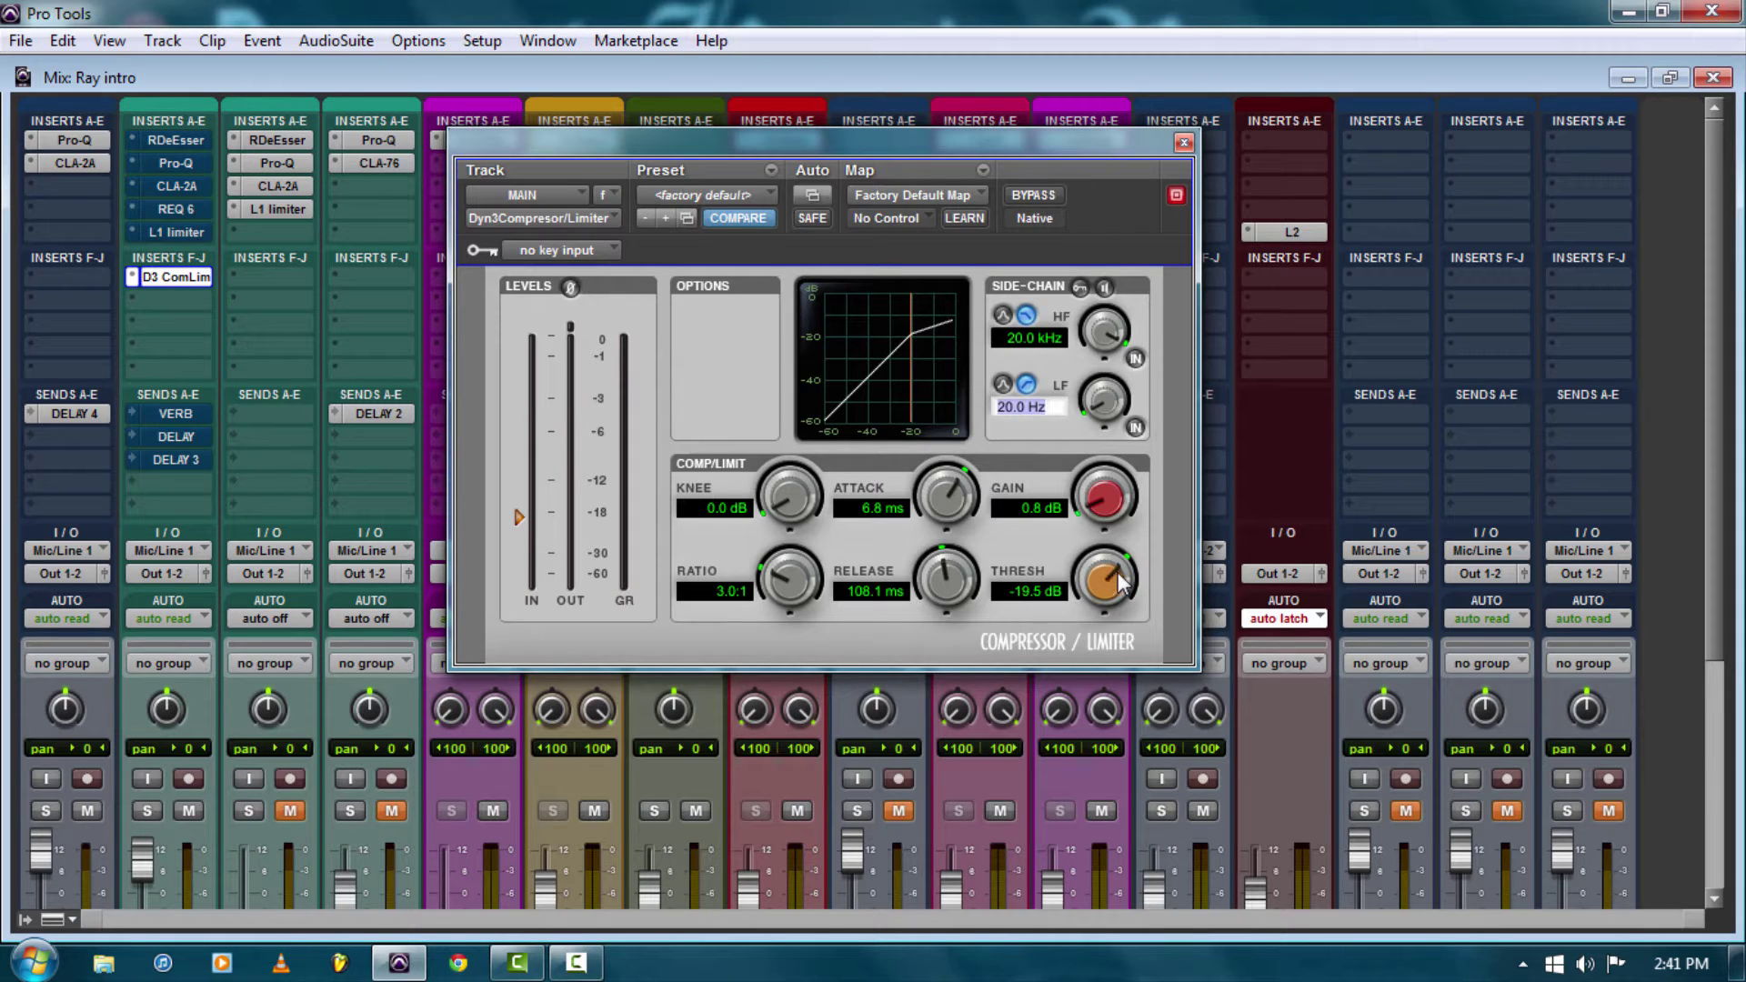
left_click_drag(831, 140, 809, 204)
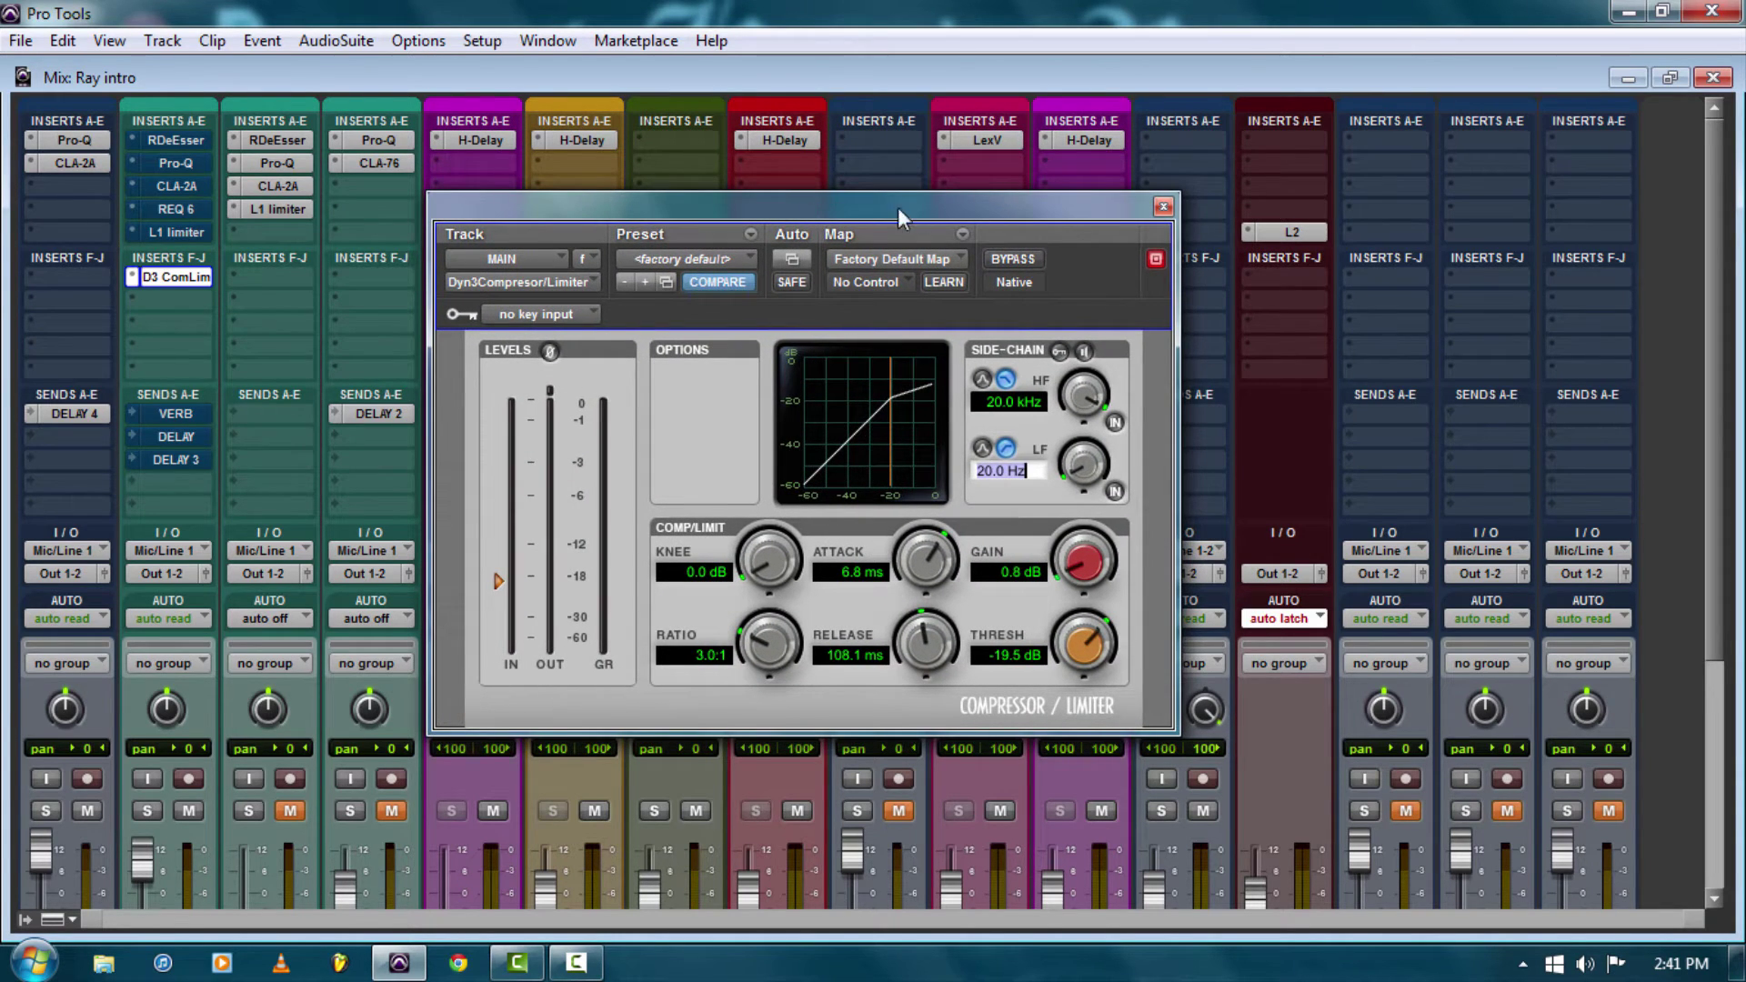
Close the Dyn3 compressor window and review the Mix window inserts, including D3 ComLim on MAIN.
left_click(1163, 205)
scroll(524, 436, "down", 3)
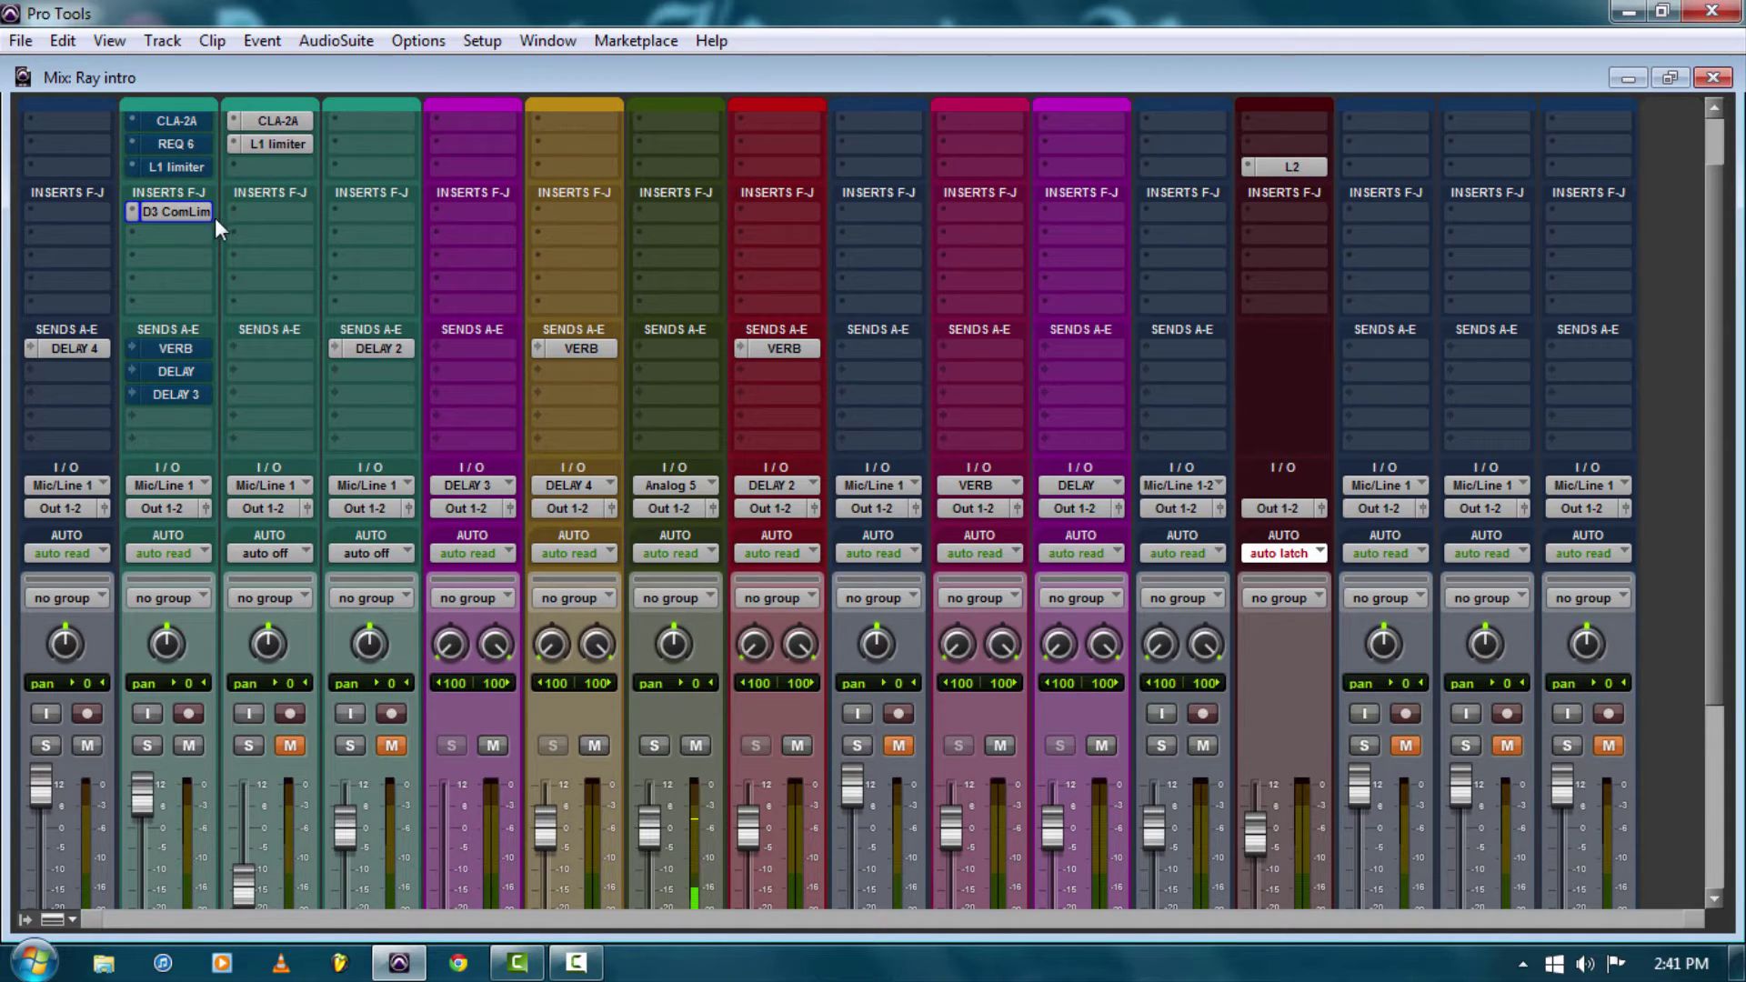
scroll(214, 217, "up", 3)
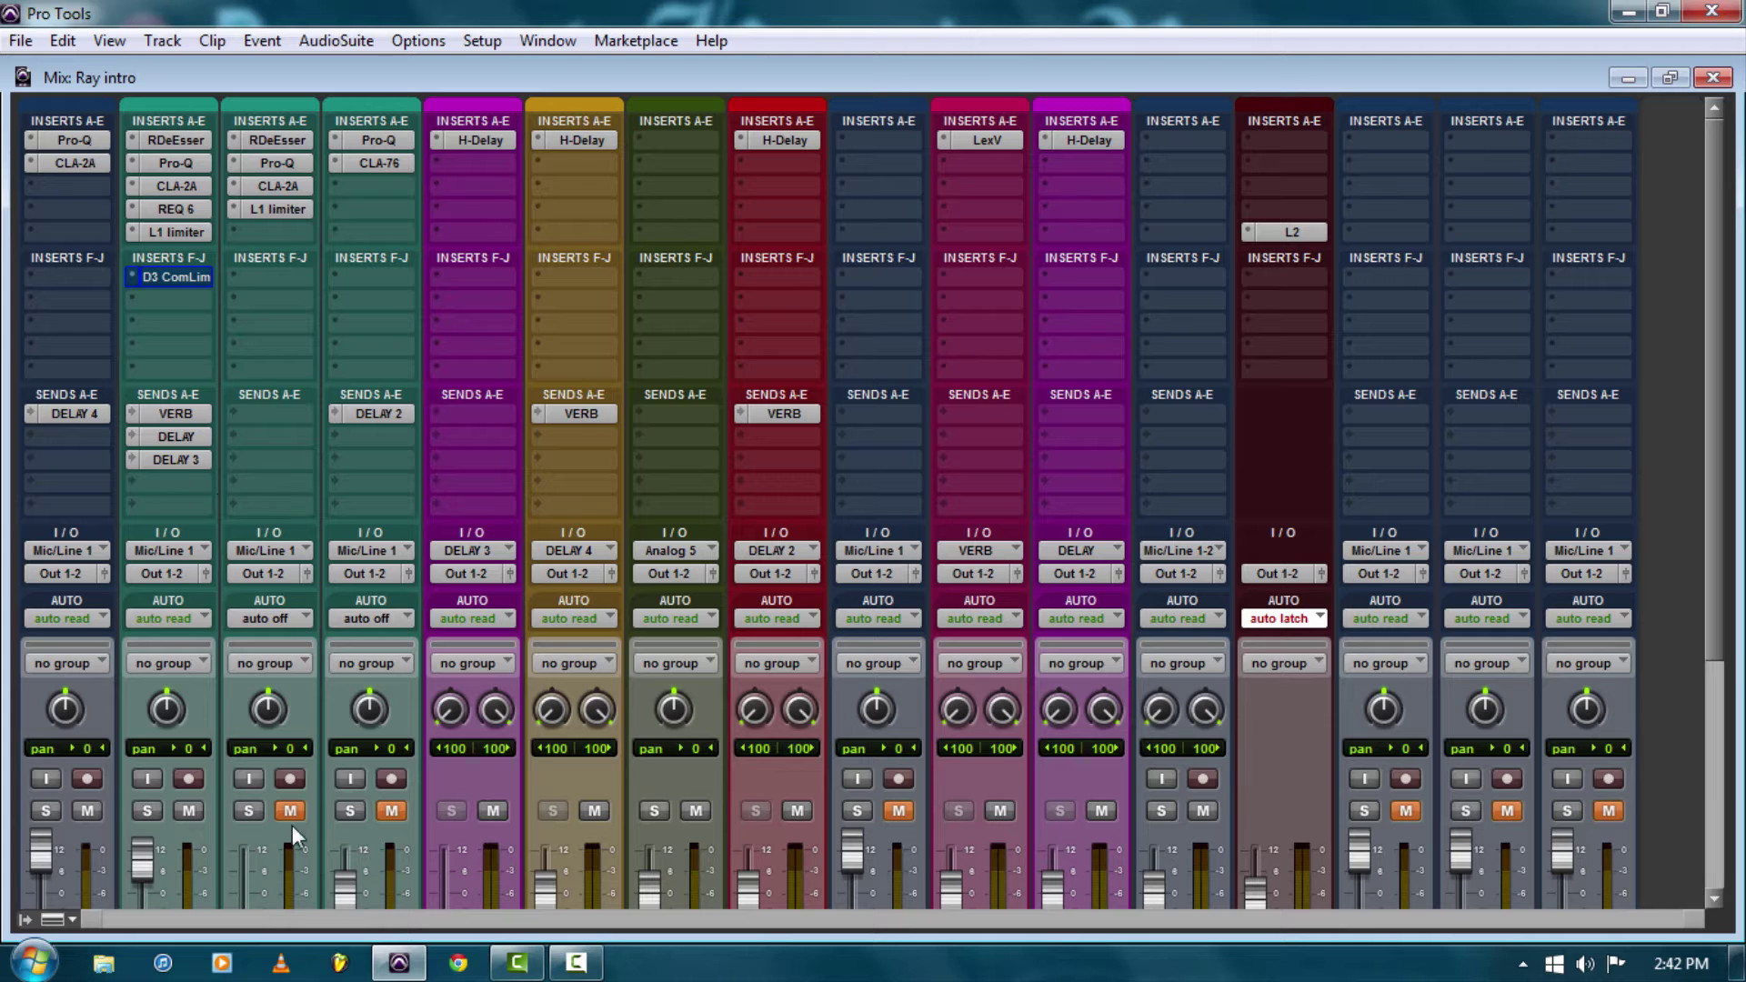
scroll(950, 480, "down", 3)
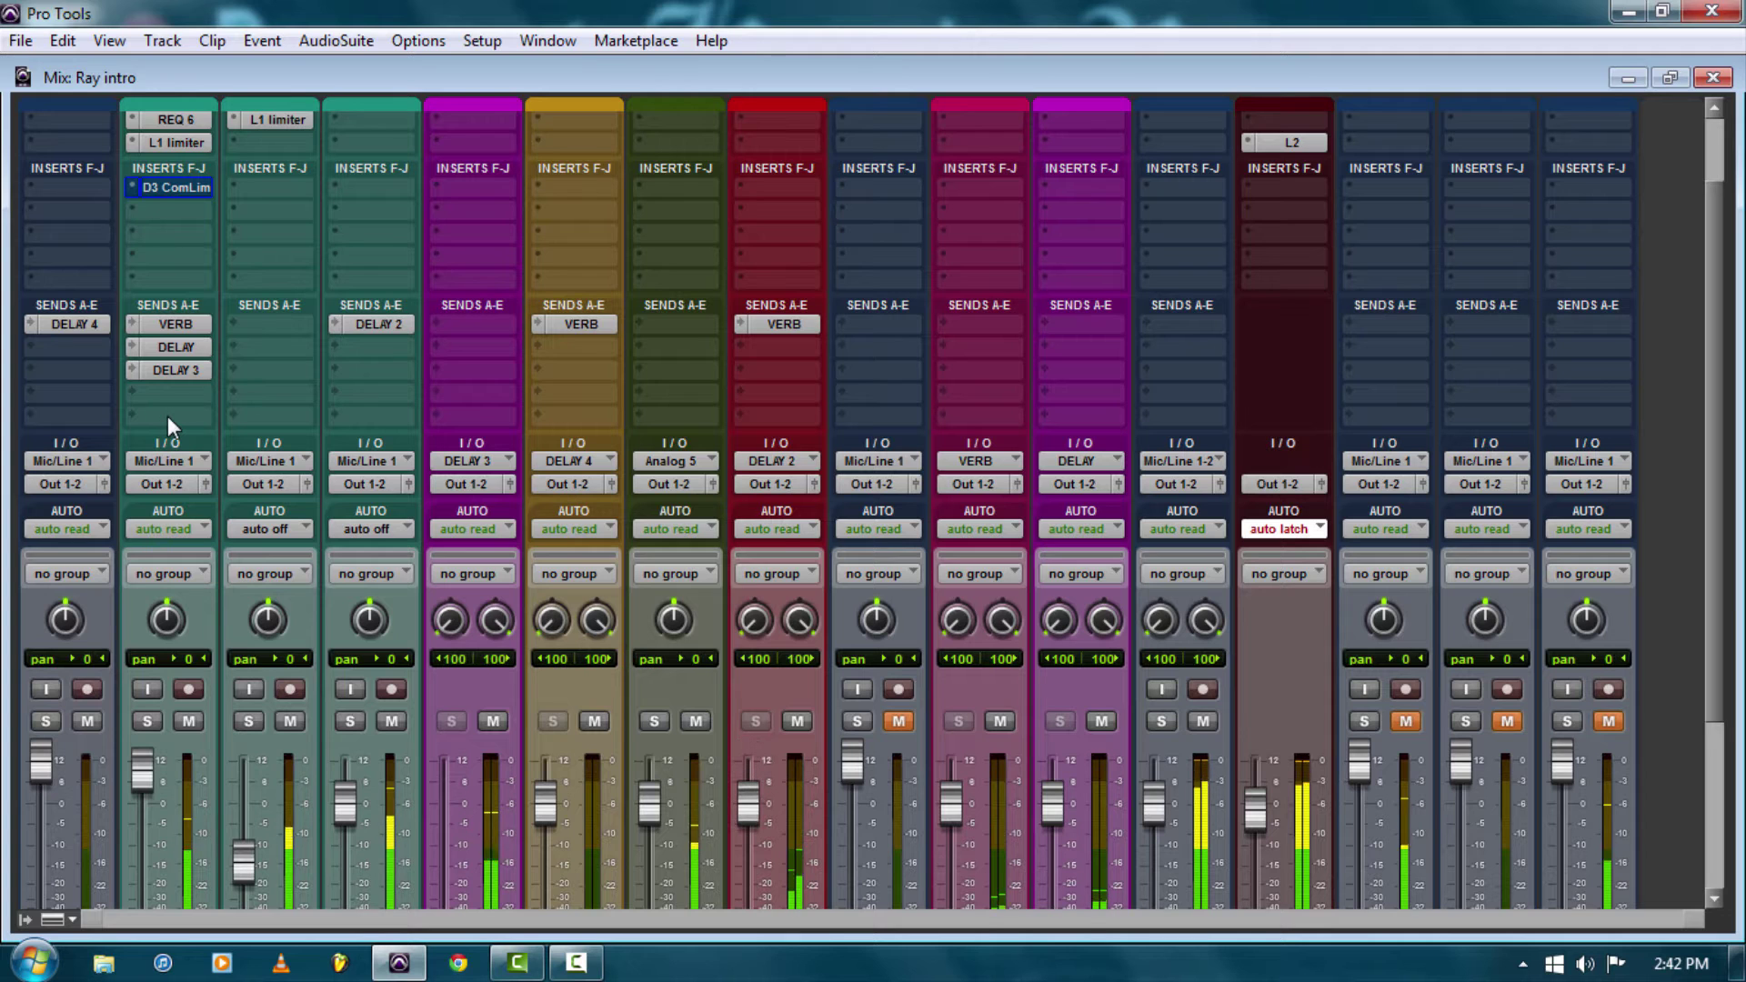
scroll(414, 697, "up", 2)
scroll(418, 689, "up", 1)
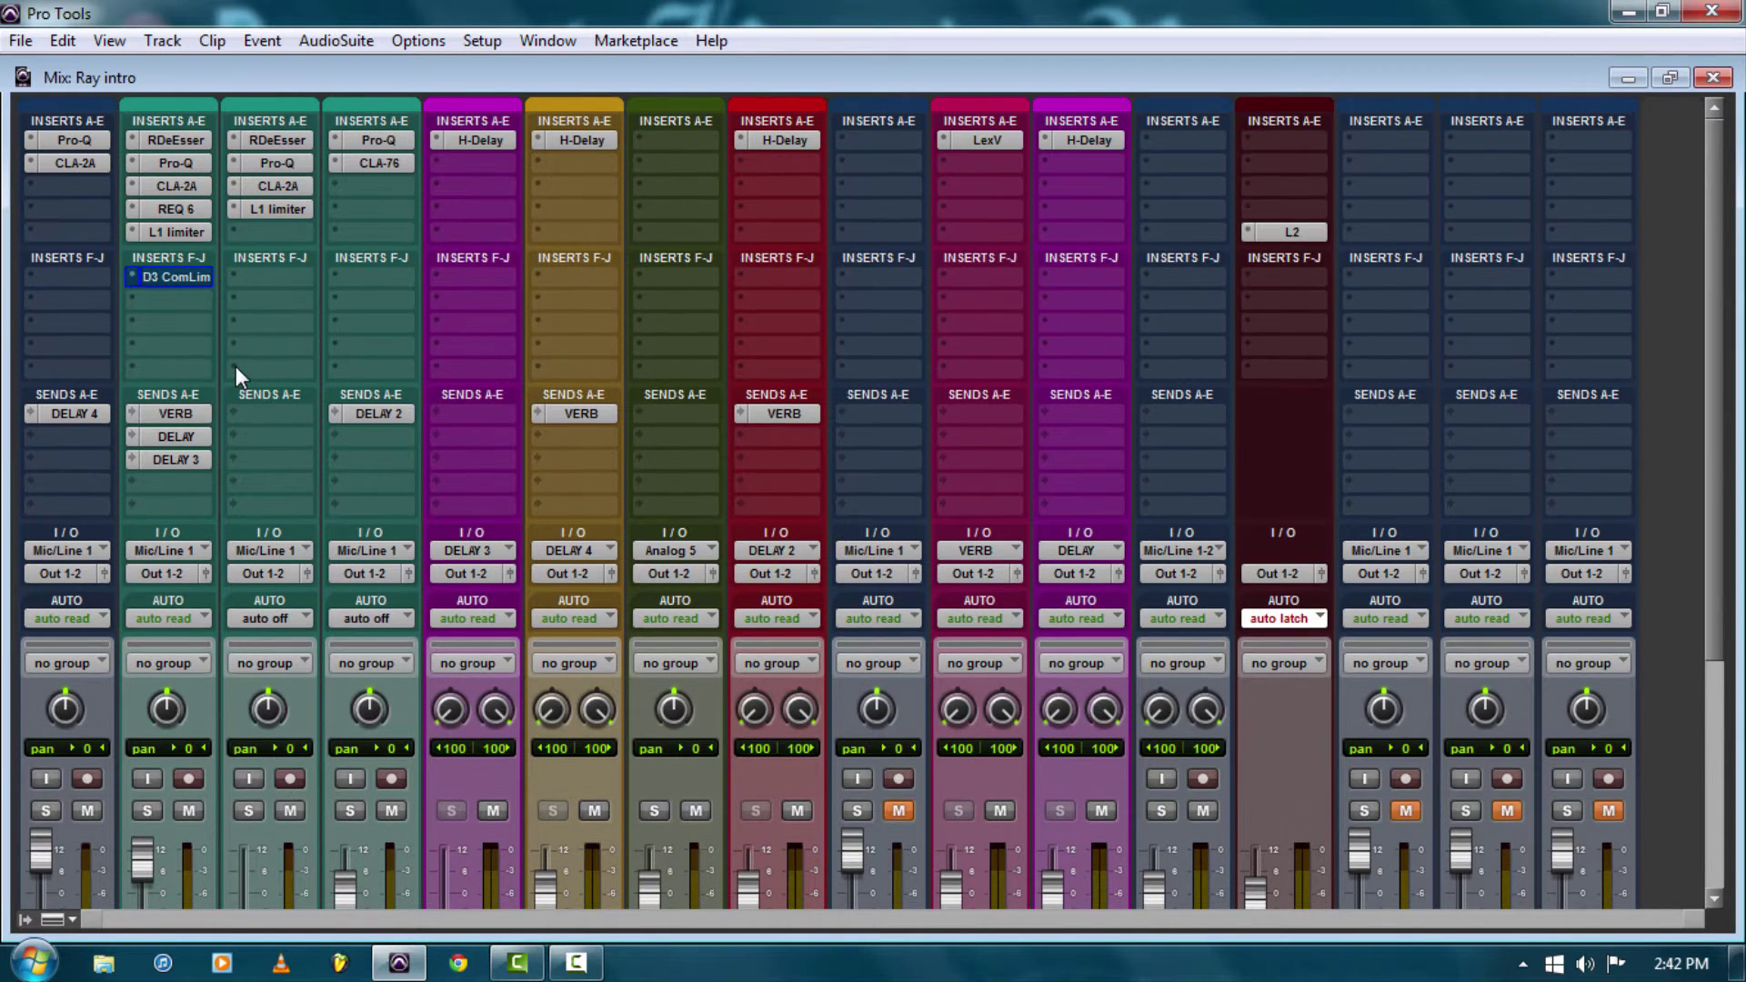
Open MAIN's CLA-2A plugin and move its window off the mixer strips.
left_click(176, 188)
left_click_drag(709, 207, 474, 173)
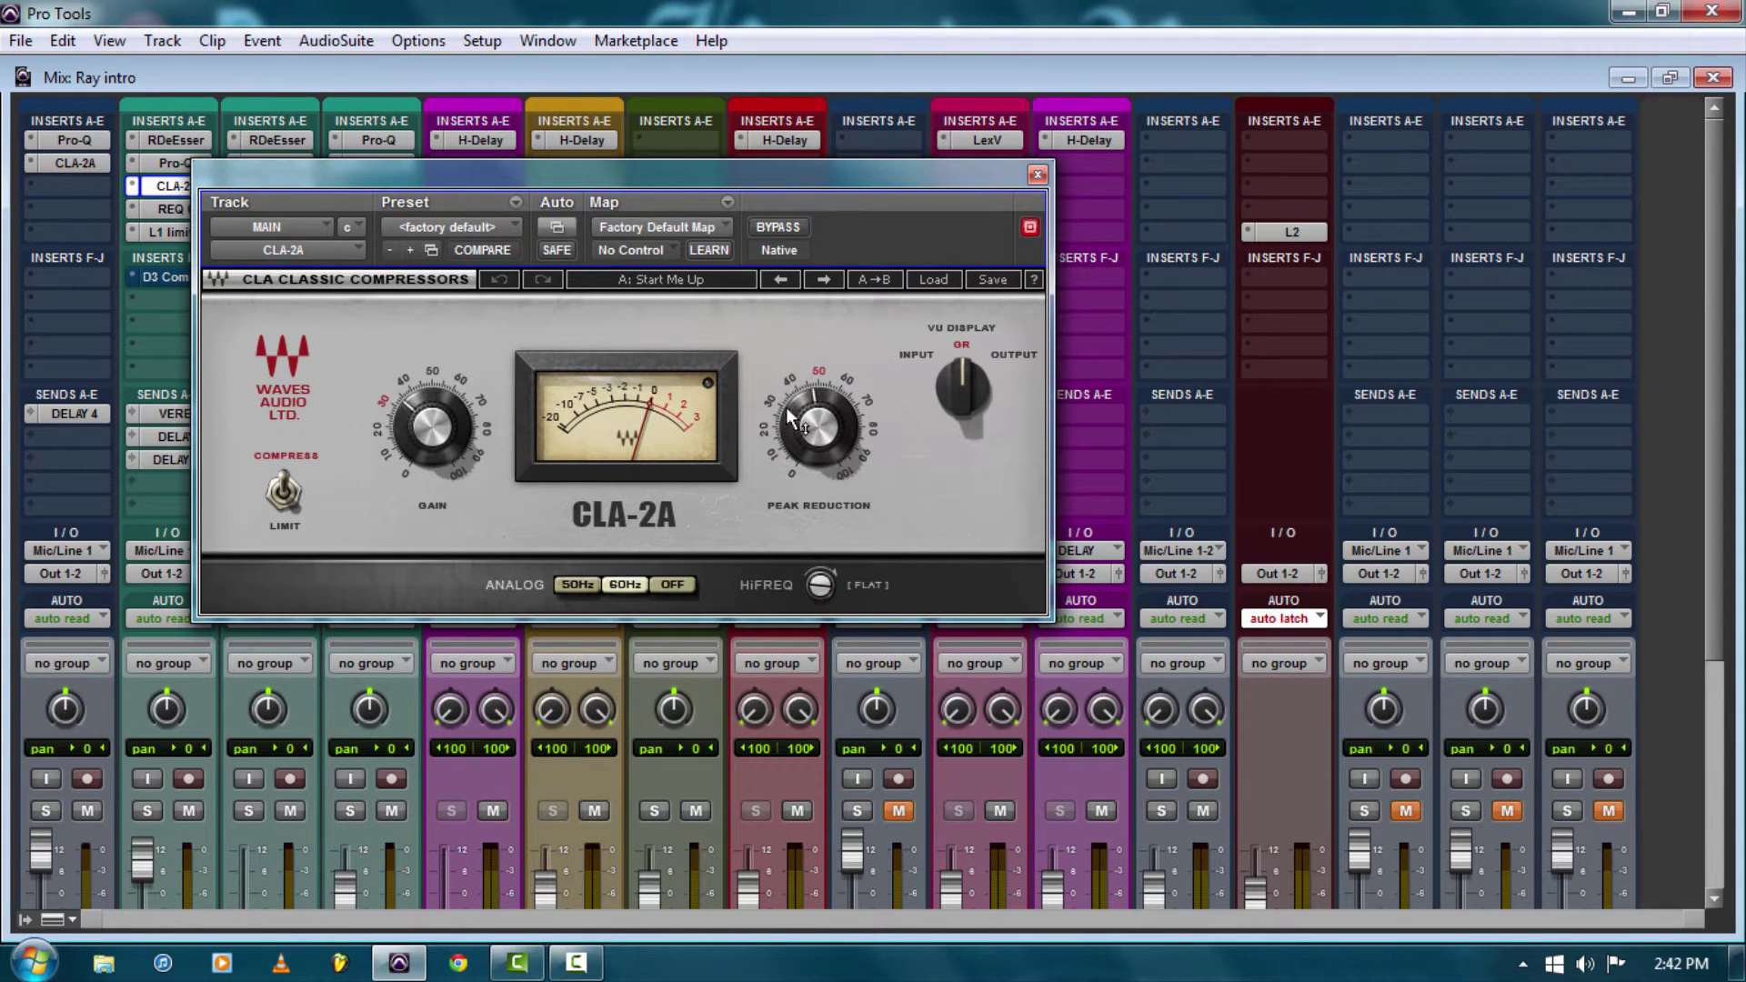
mouse_move(827, 427)
left_click_drag(650, 165, 683, 155)
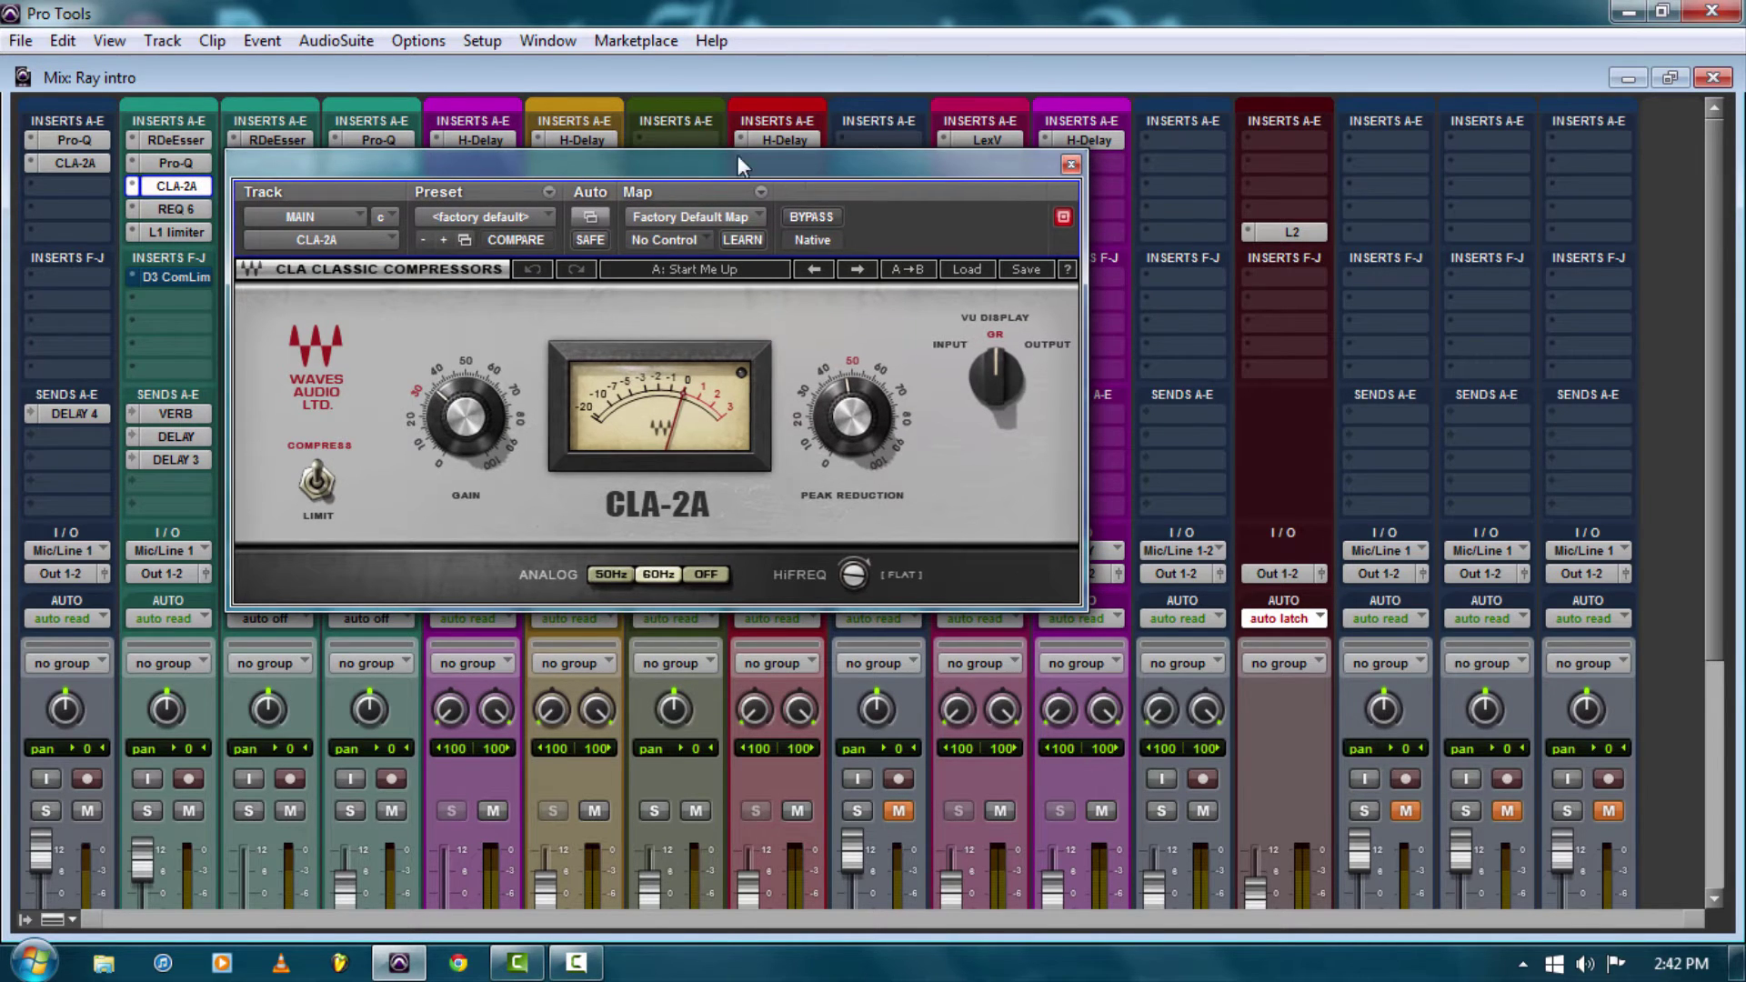
left_click_drag(656, 154, 696, 202)
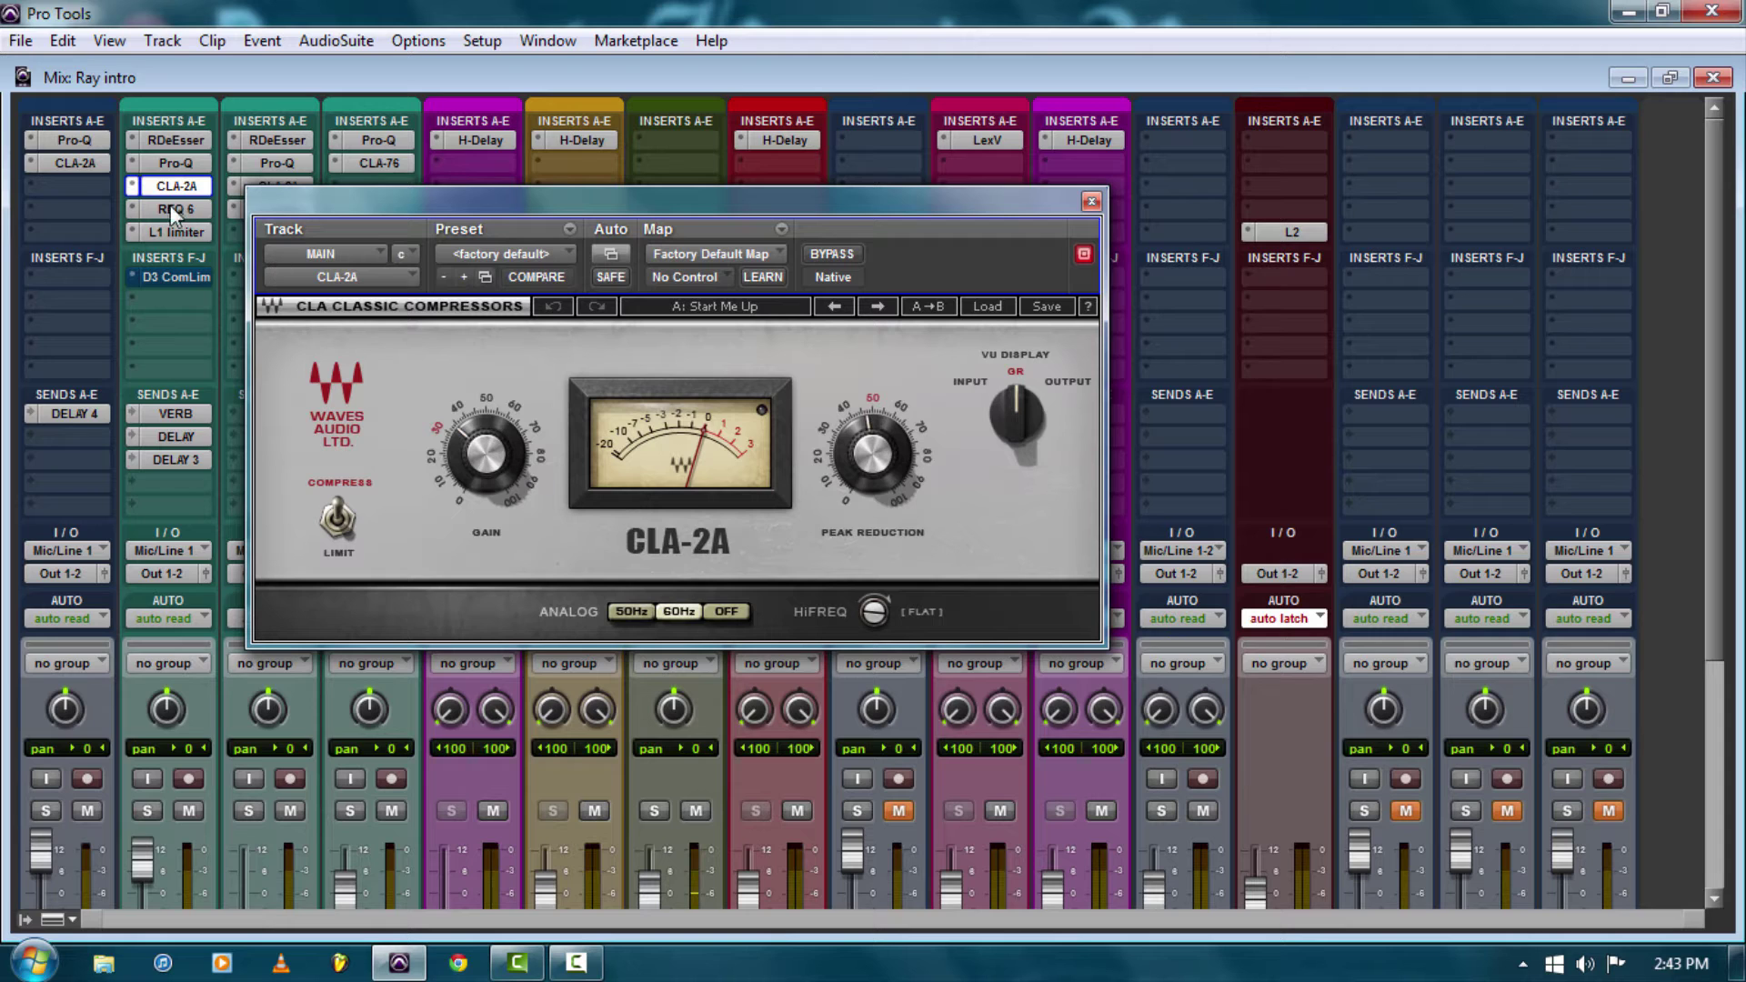
Check D3 ComLim's settings, reopen CLA-2A, and move D3 ComLim down one insert slot.
left_click(177, 275)
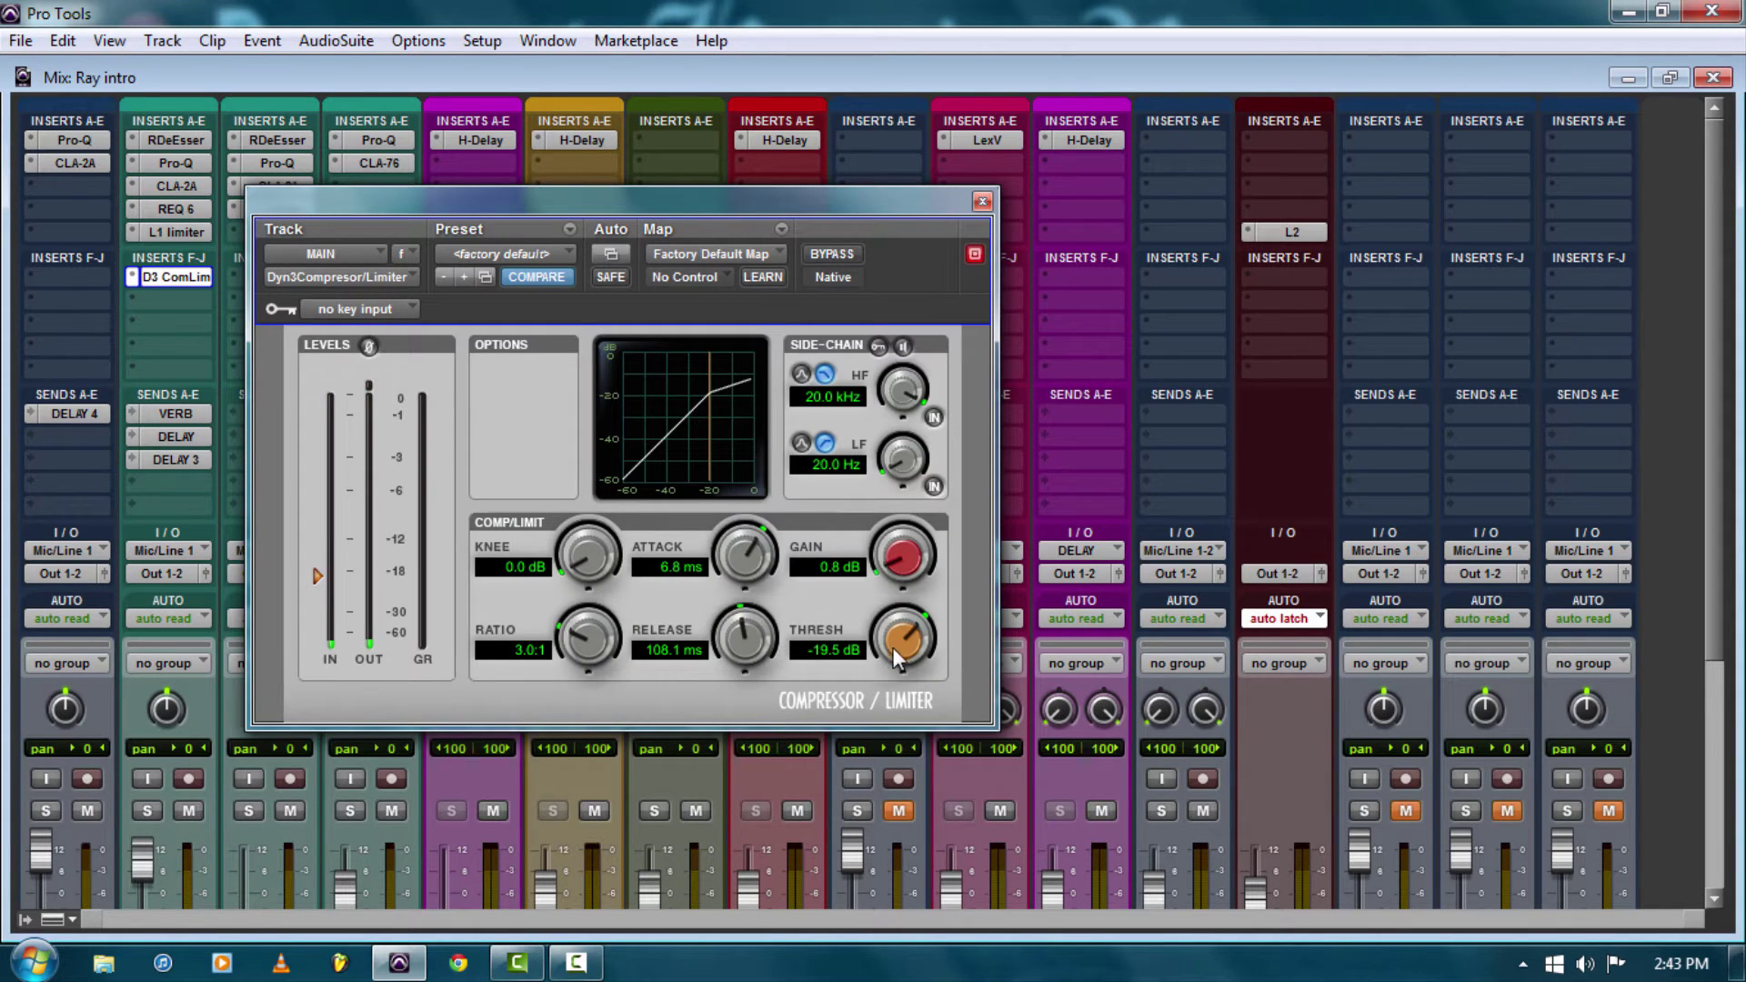
left_click(983, 201)
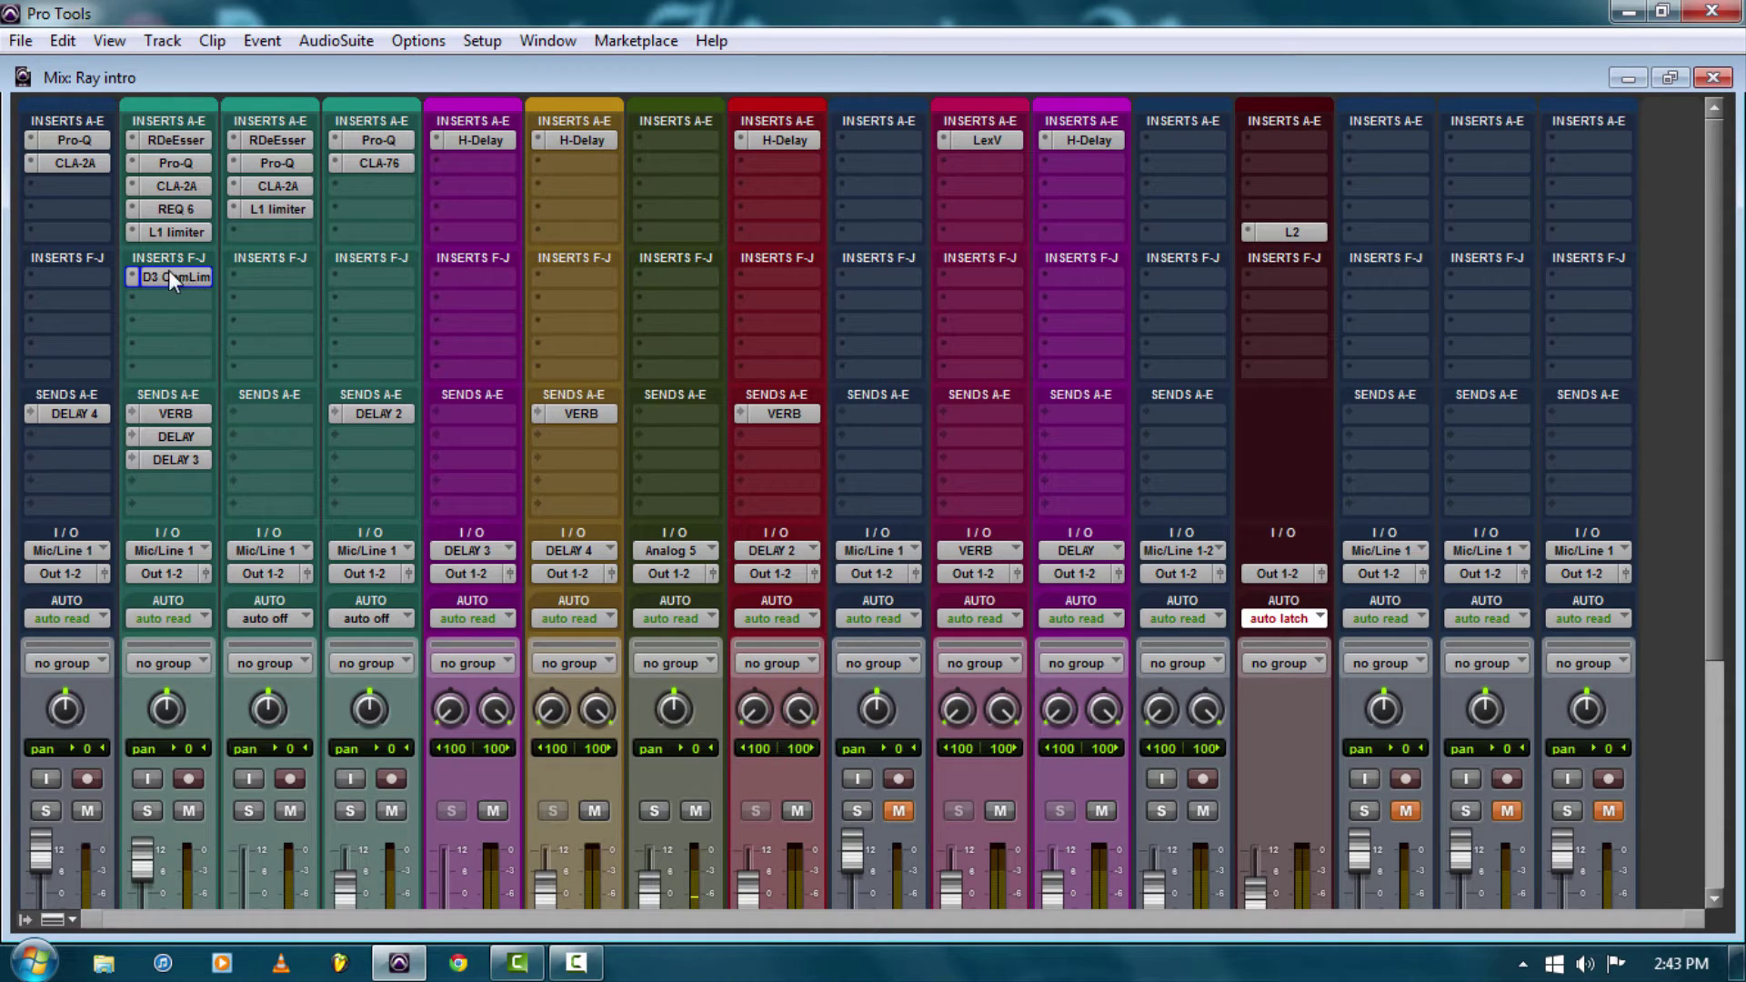
left_click(182, 187)
left_click_drag(616, 199, 811, 135)
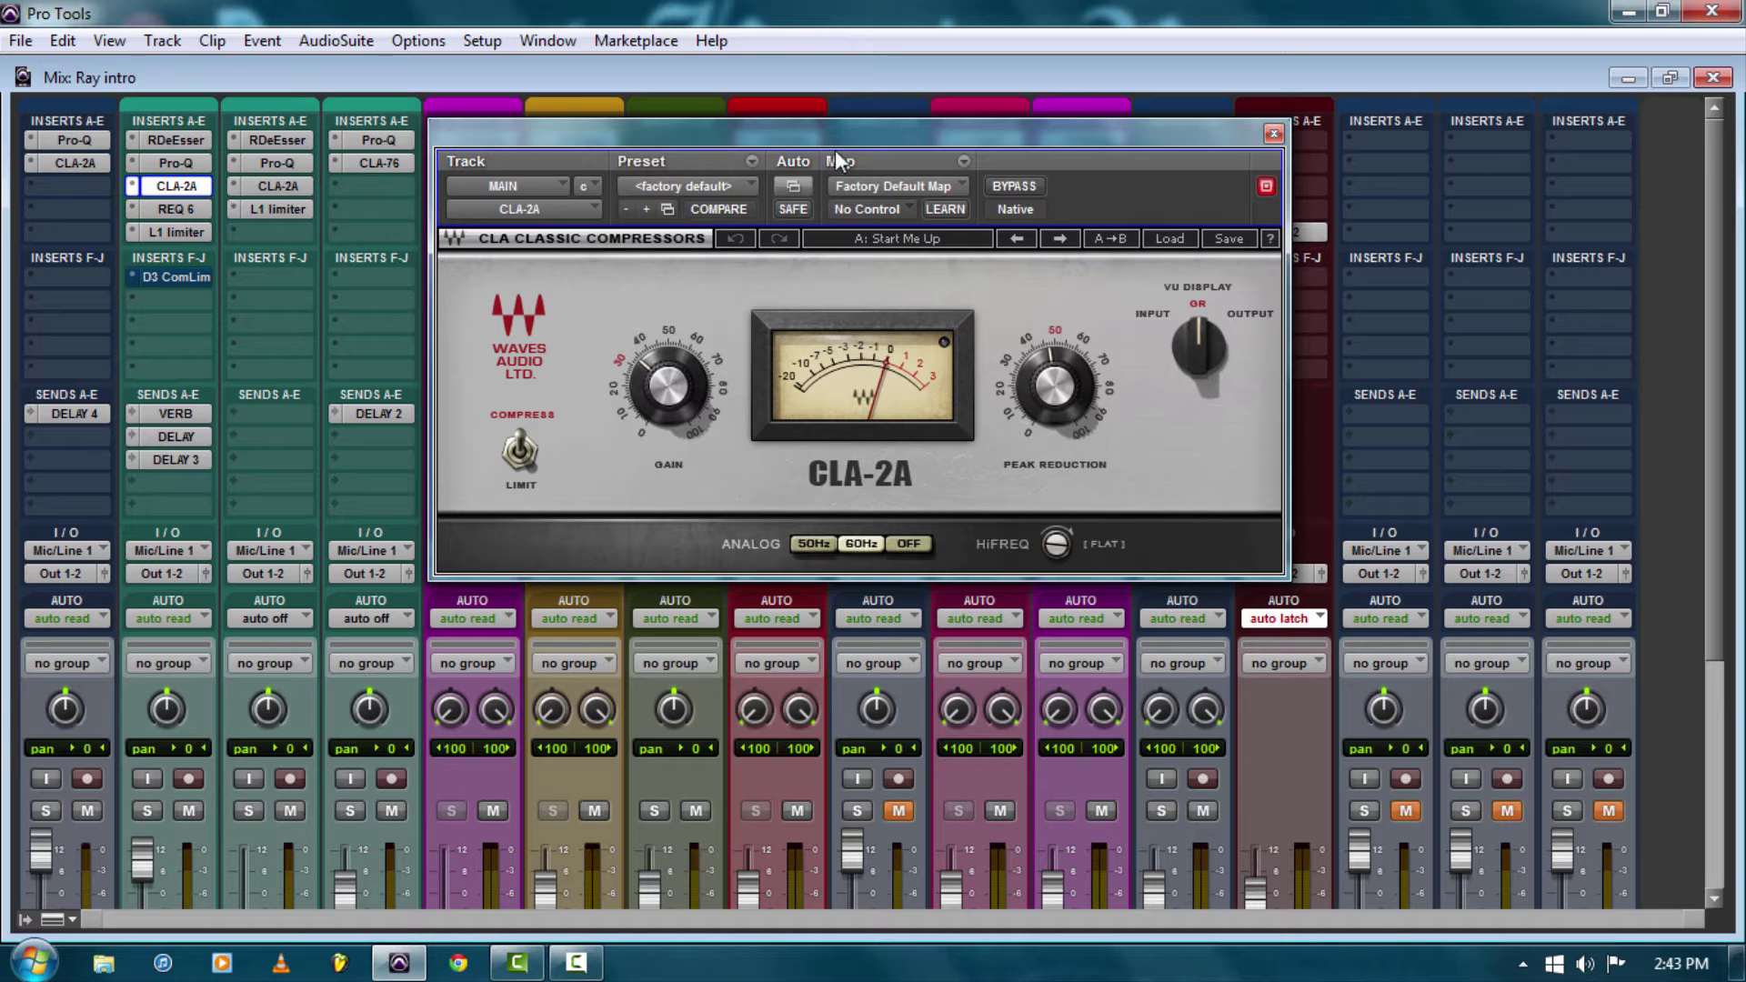
left_click_drag(829, 134, 656, 132)
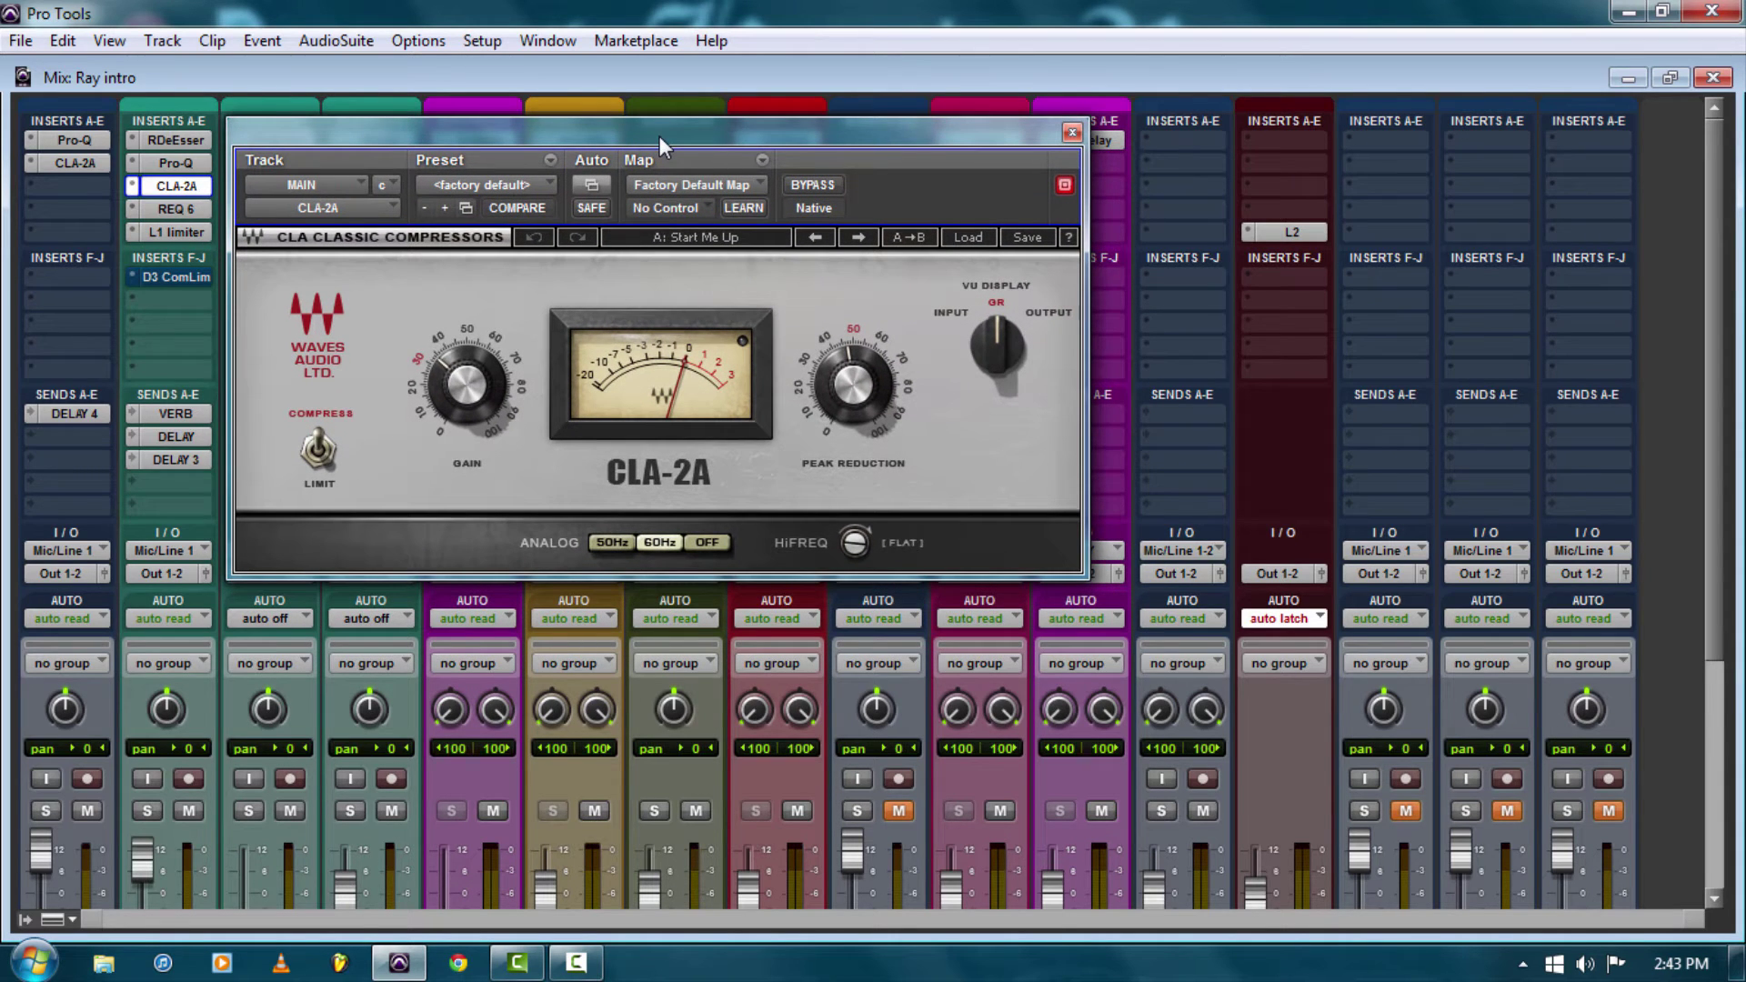
left_click_drag(670, 137, 762, 144)
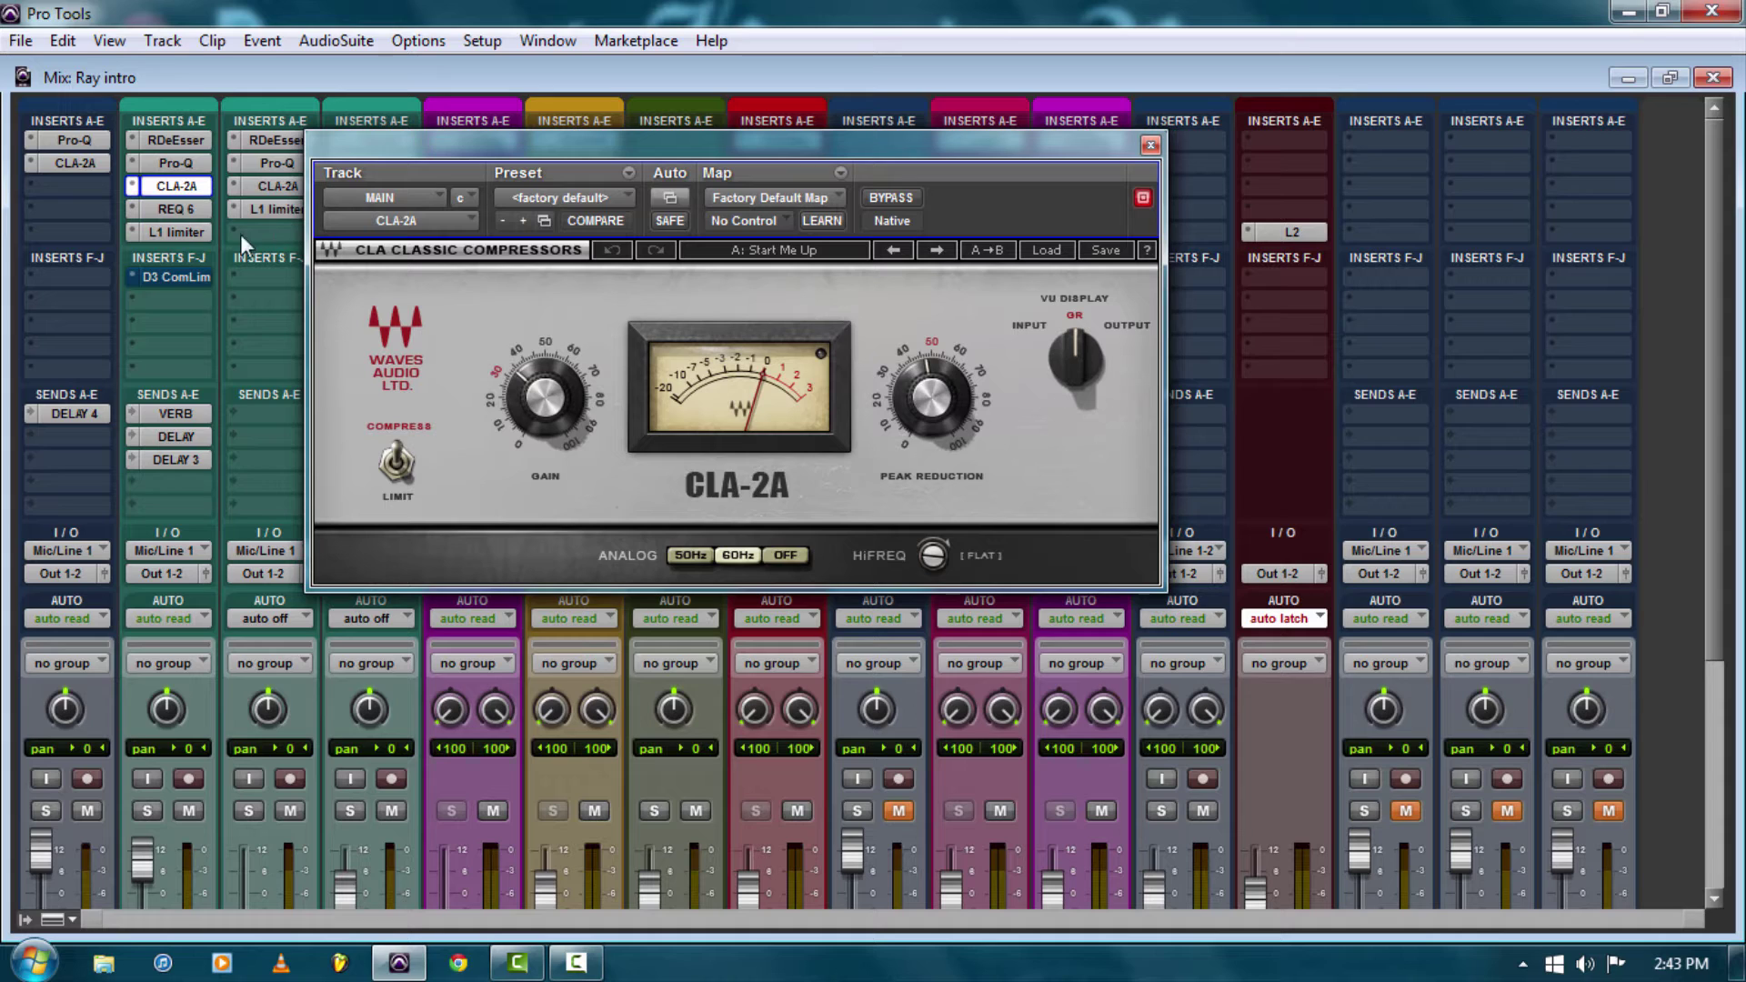
left_click_drag(179, 277, 179, 294)
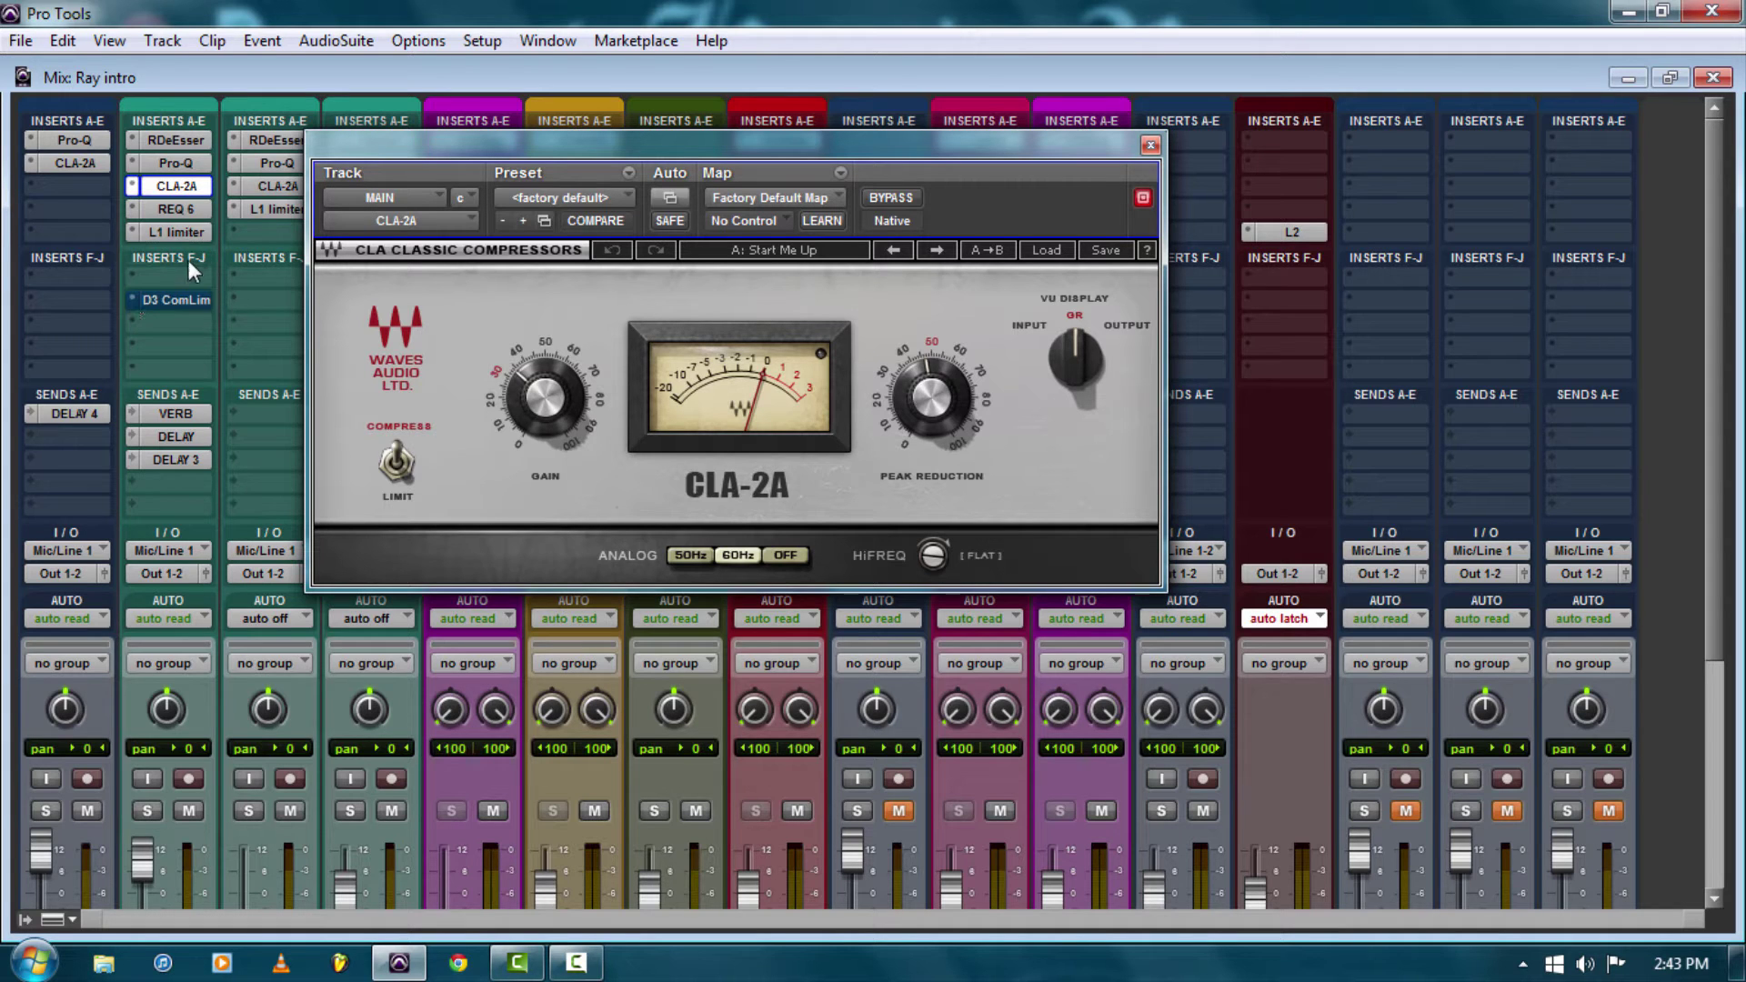
Reorder MAIN's L1 and REQ 6 inserts and begin adjusting CLA-2A peak reduction.
left_click_drag(176, 233, 183, 275)
mouse_move(193, 211)
left_mouse_down()
mouse_move(189, 233)
mouse_move(192, 208)
left_mouse_up()
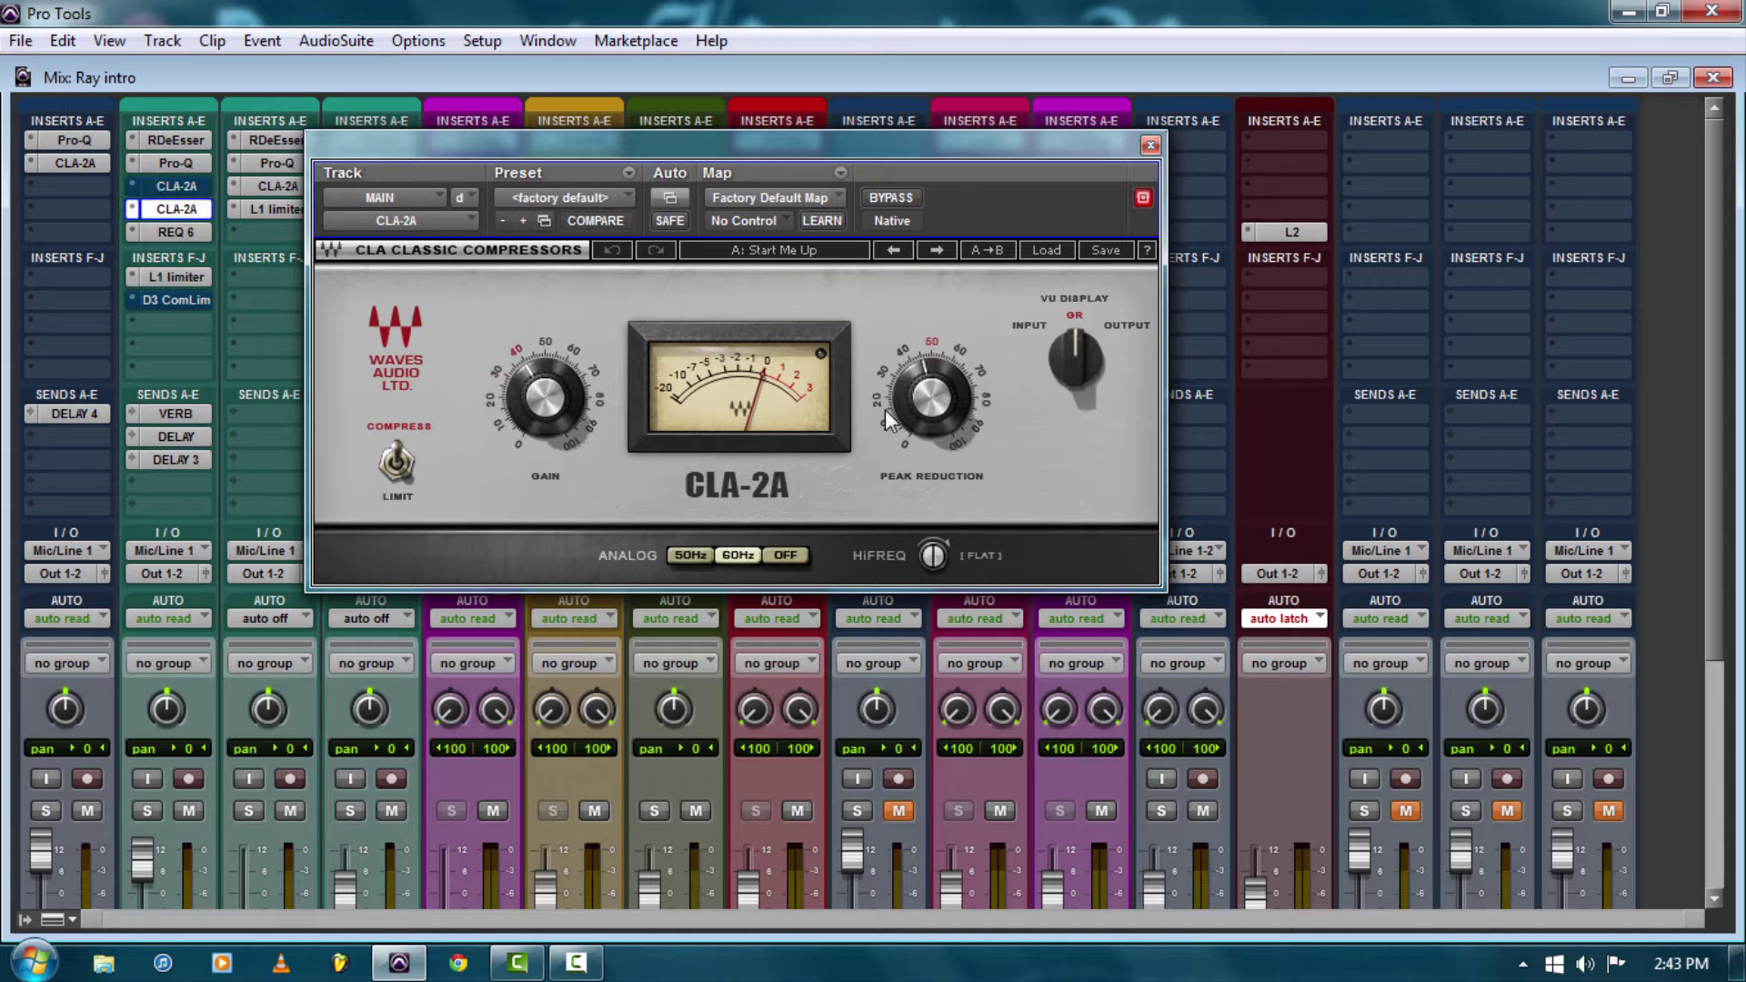
left_click_drag(955, 427, 913, 435)
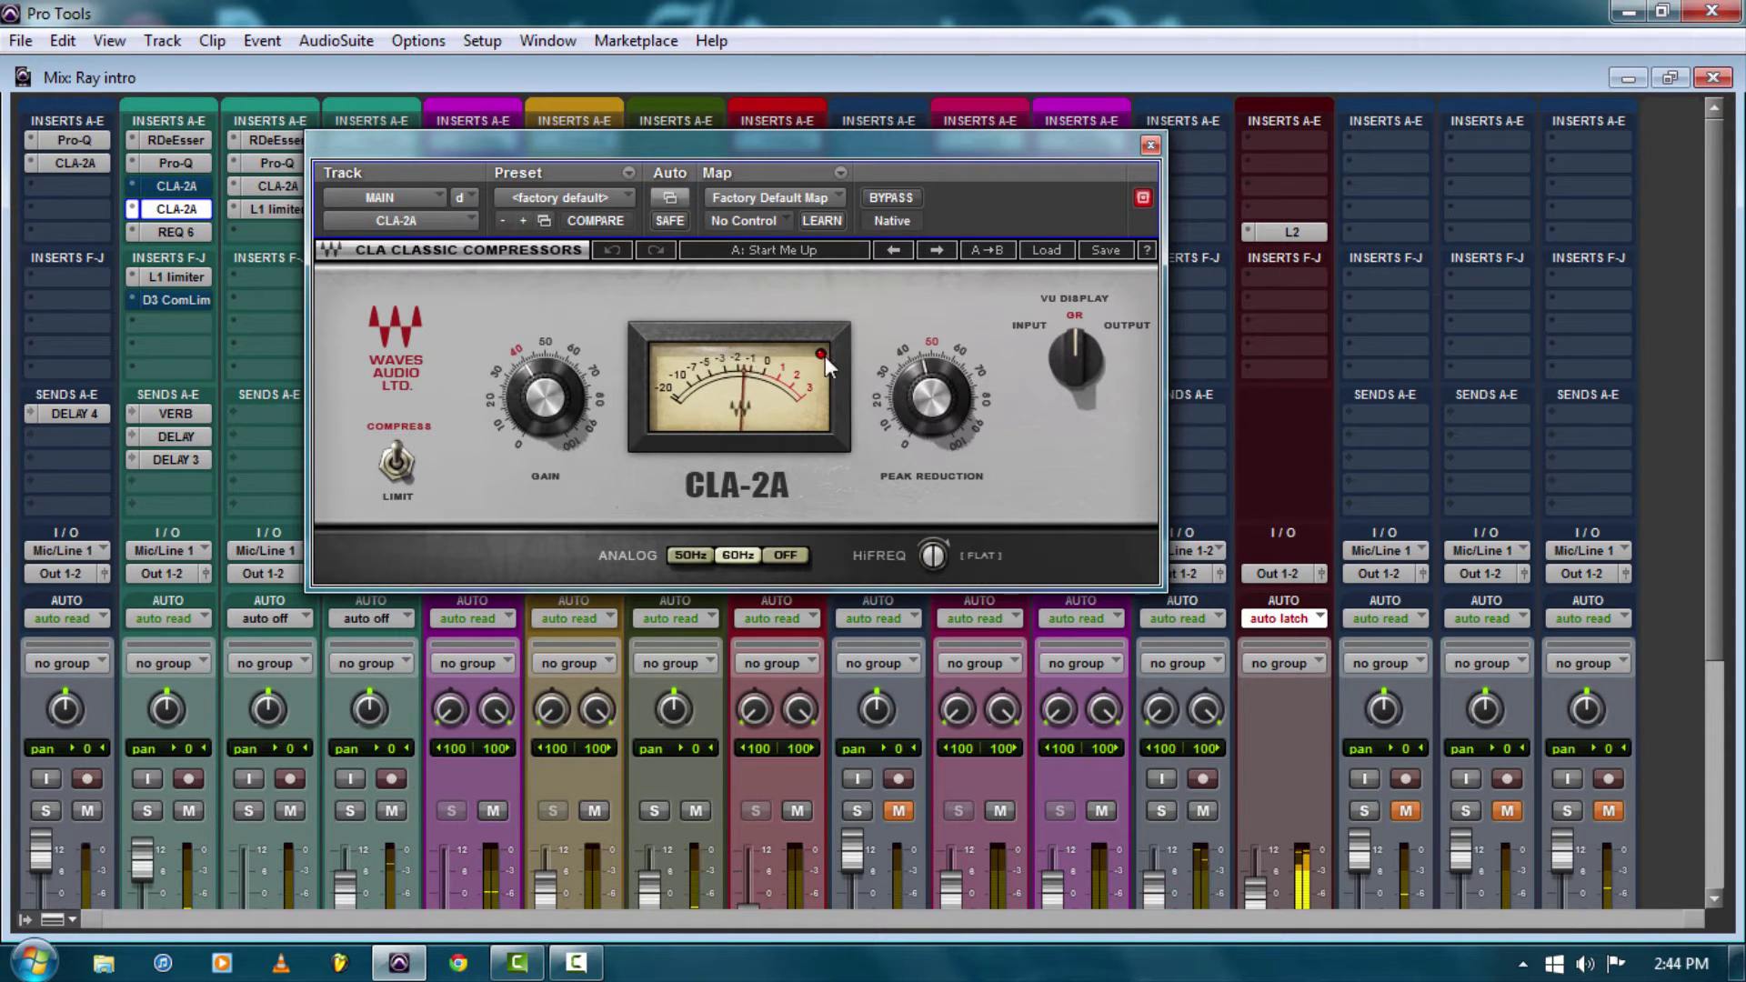
Deactivate MAIN's VERB, DELAY and DELAY 3 sends and set peak reduction to about 57.
left_click(196, 412, "ctrl")
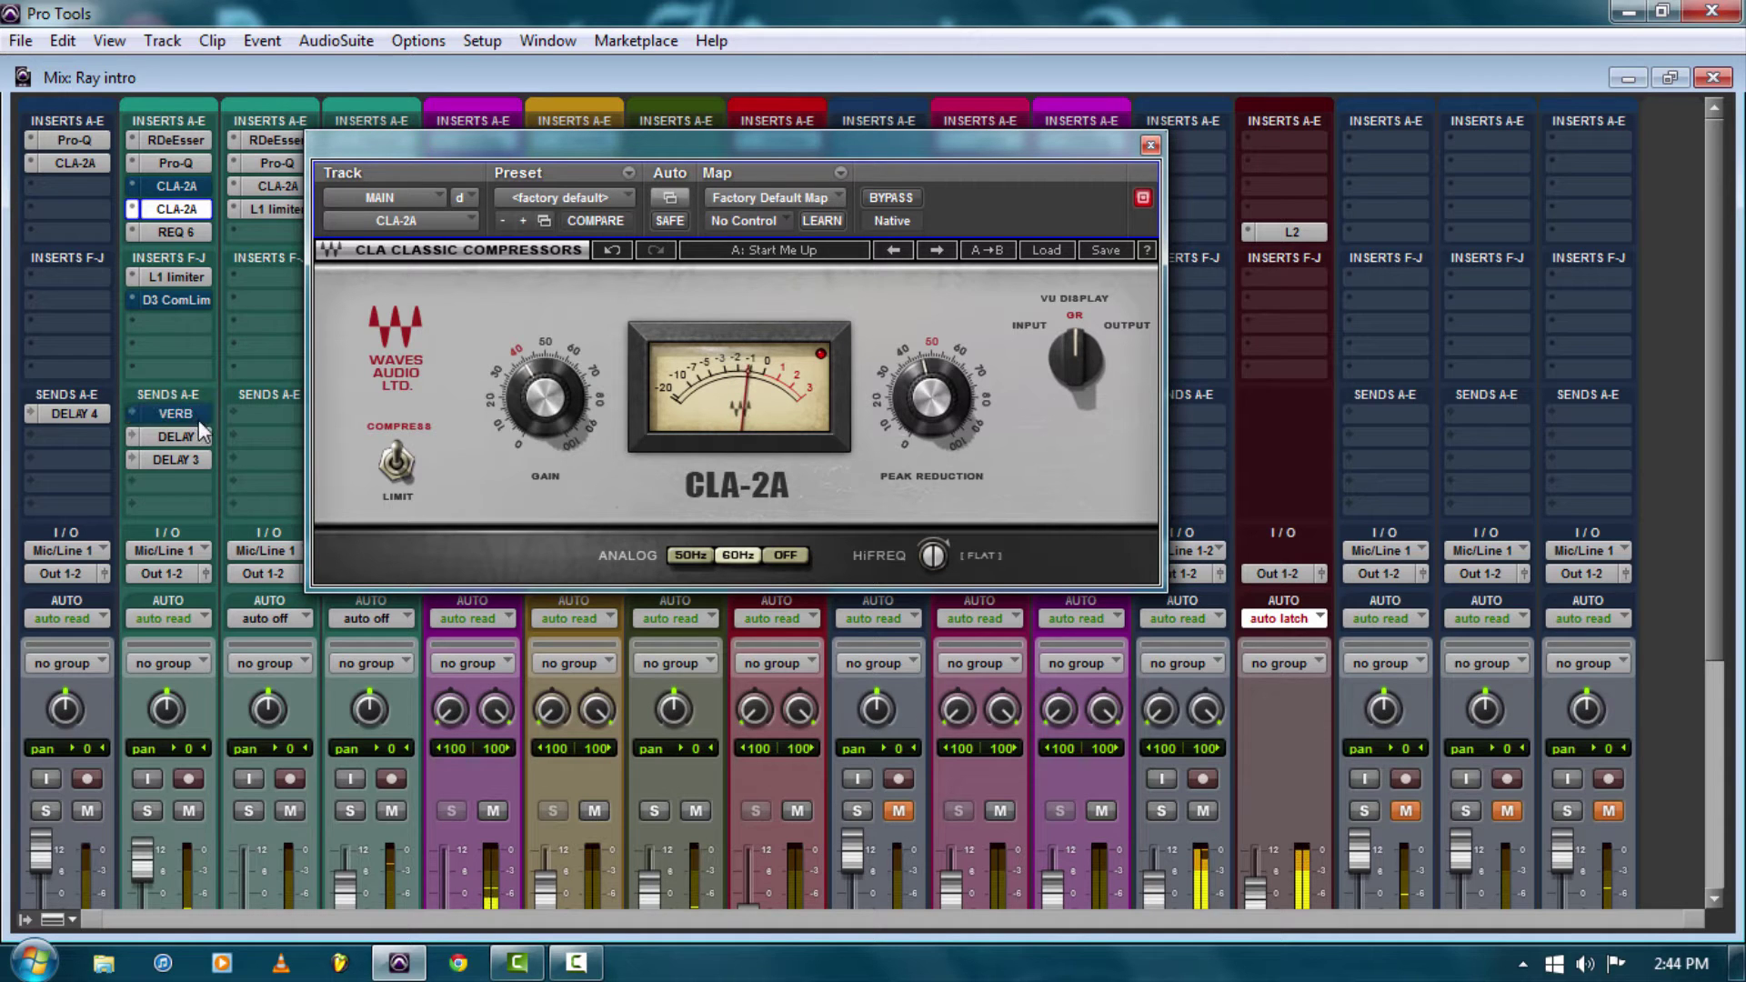
left_click(194, 434, "ctrl")
left_click(187, 460, "ctrl")
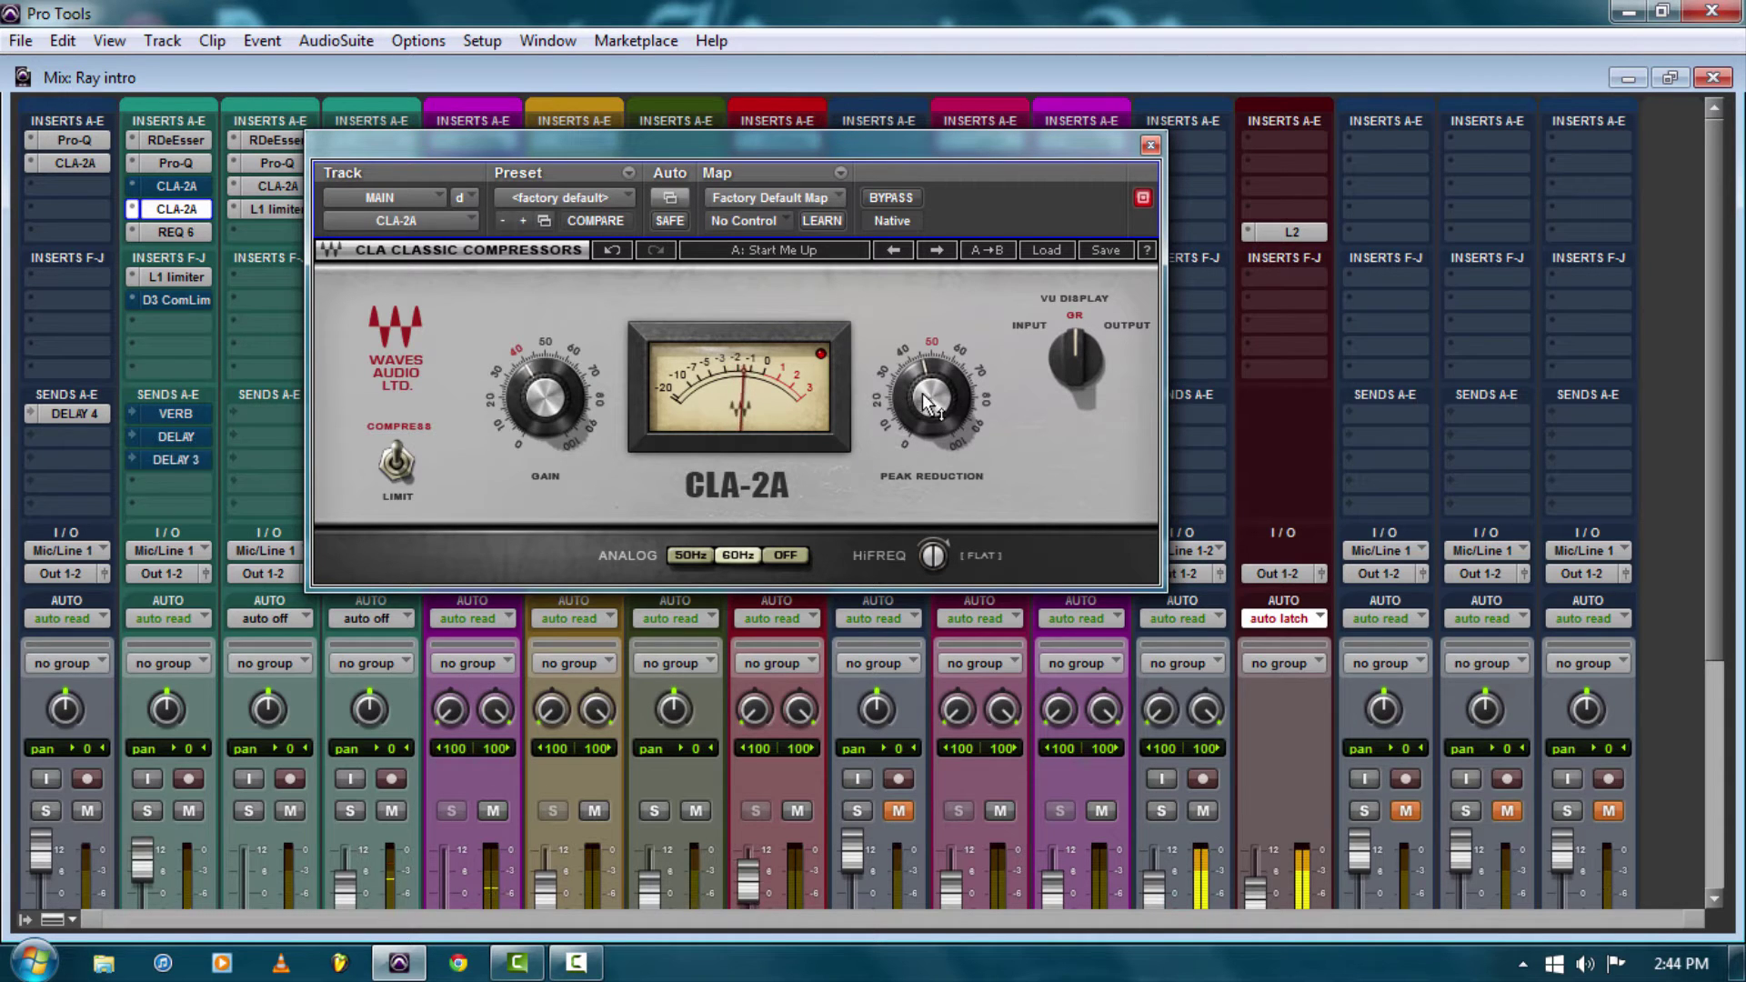
left_click_drag(929, 396, 929, 389)
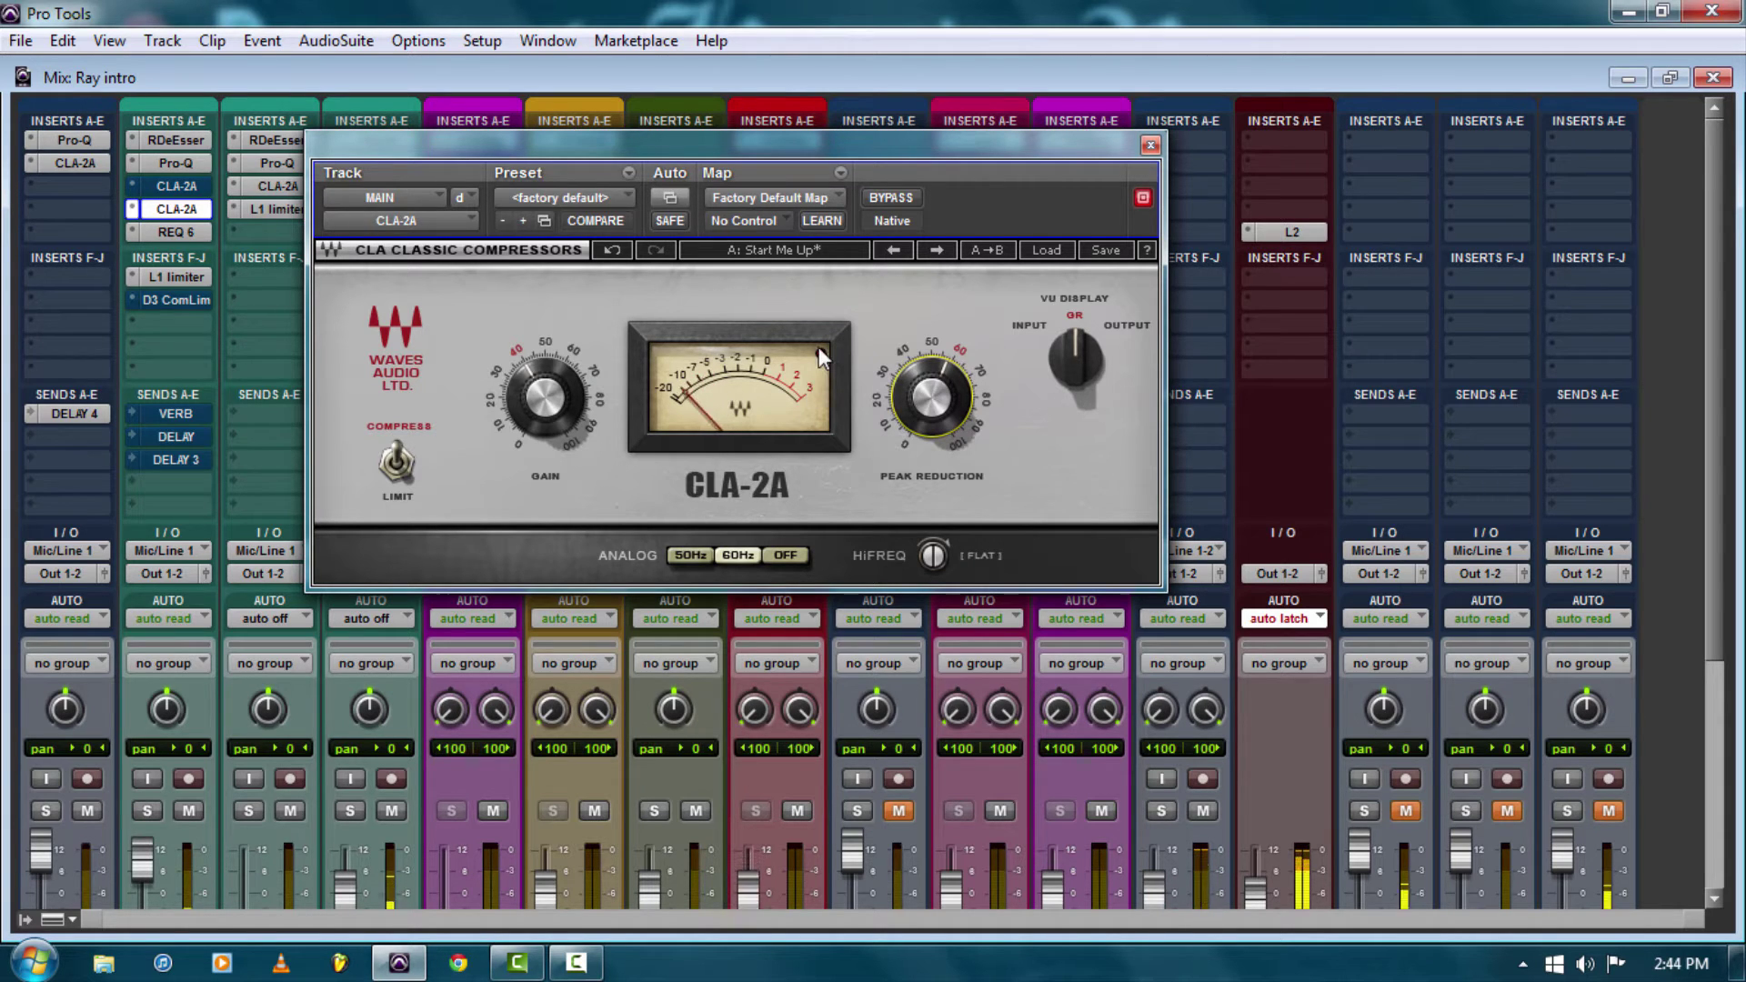
Mute P COMP and STAX, bypass MAIN's RDeEsser, Pro-Q and REQ 6, and close CLA-2A.
left_click(296, 809)
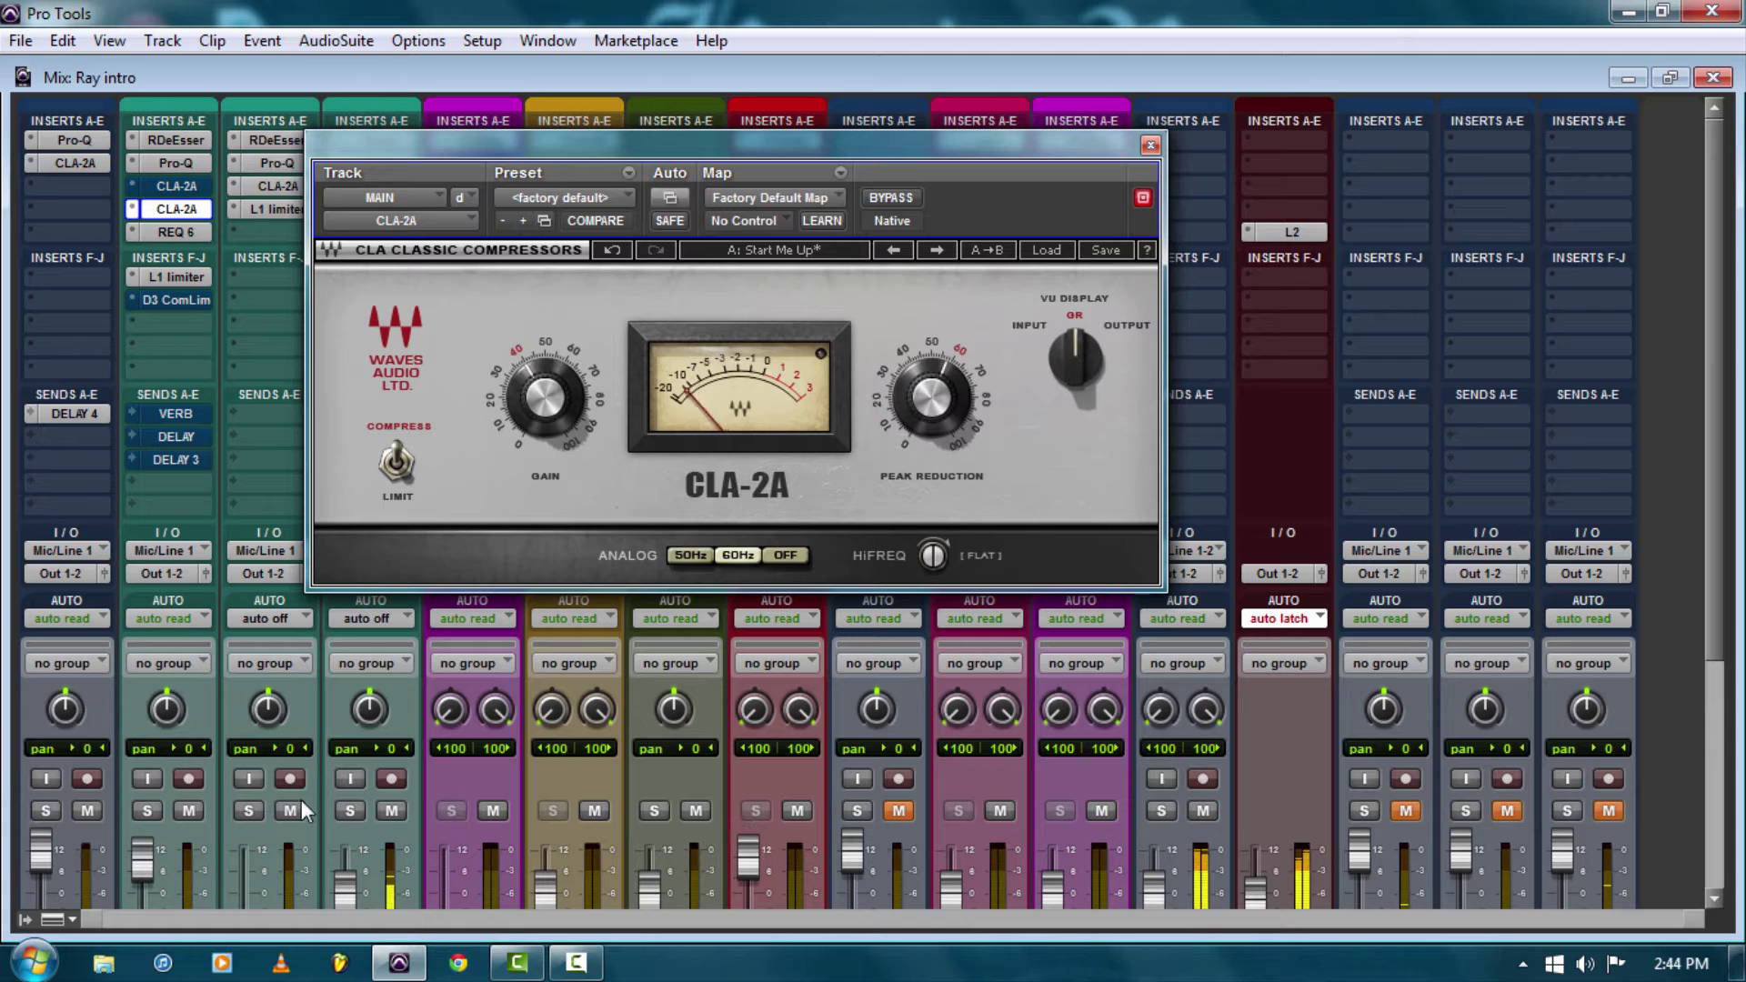
left_click(389, 811)
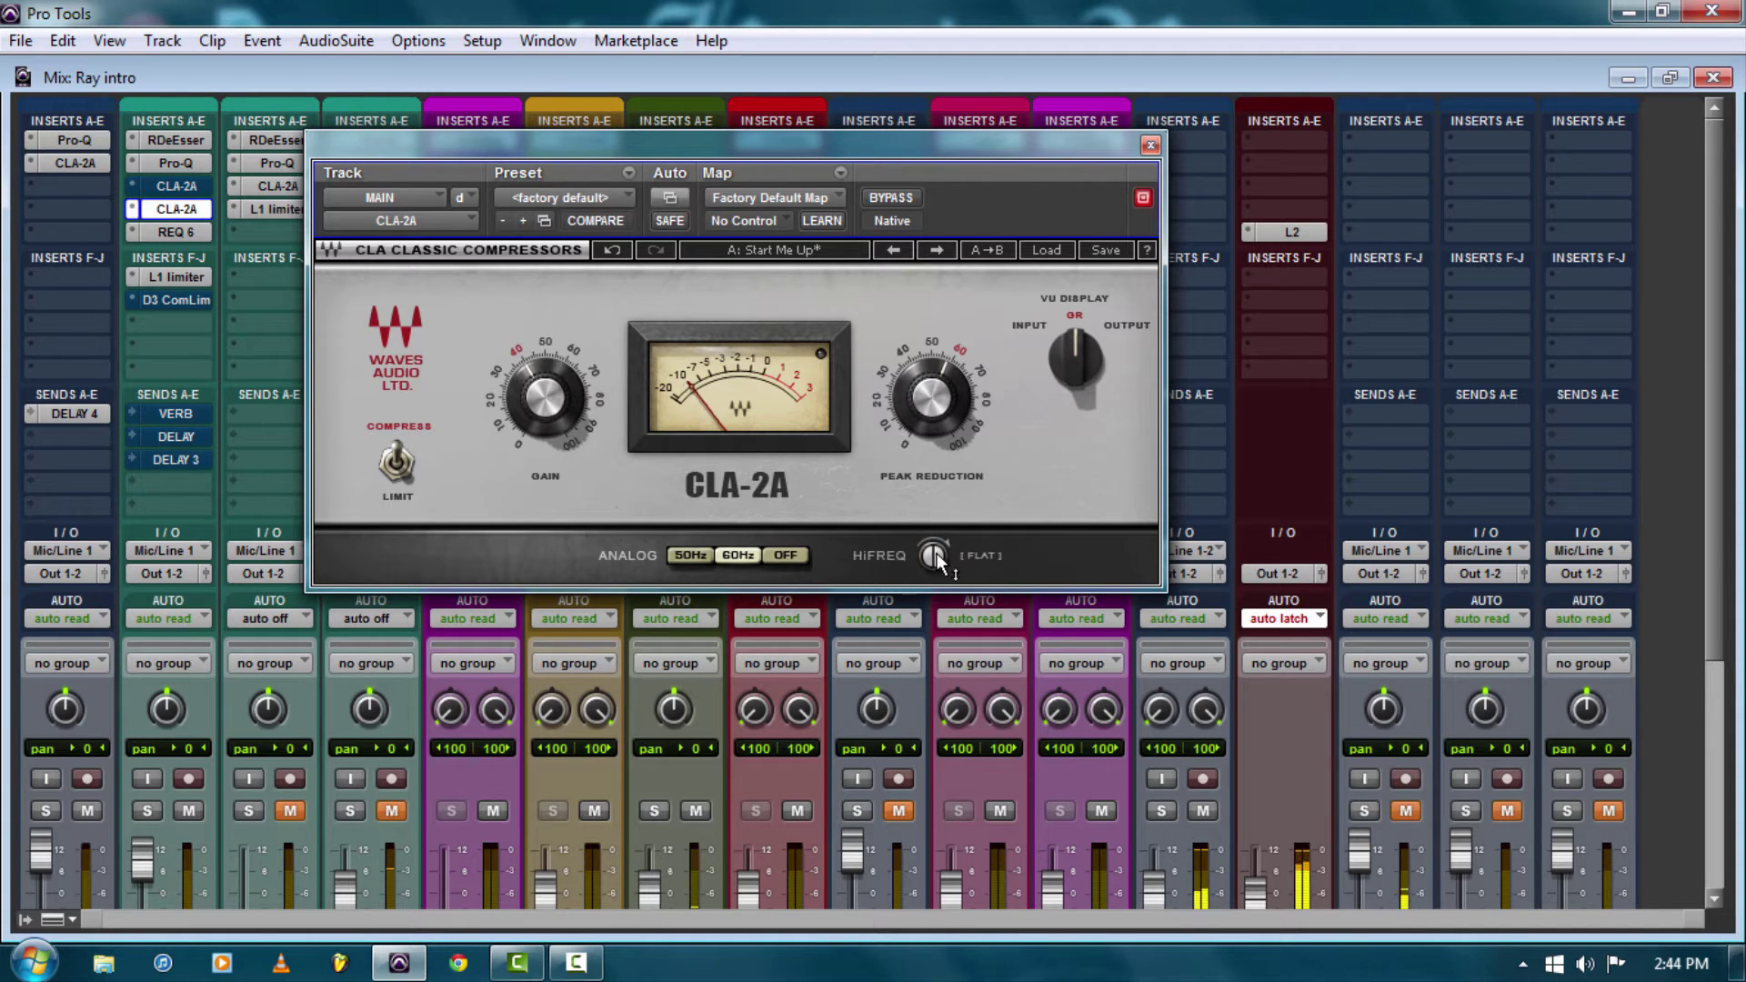
left_click(202, 141, "ctrl")
left_click(195, 163, "ctrl")
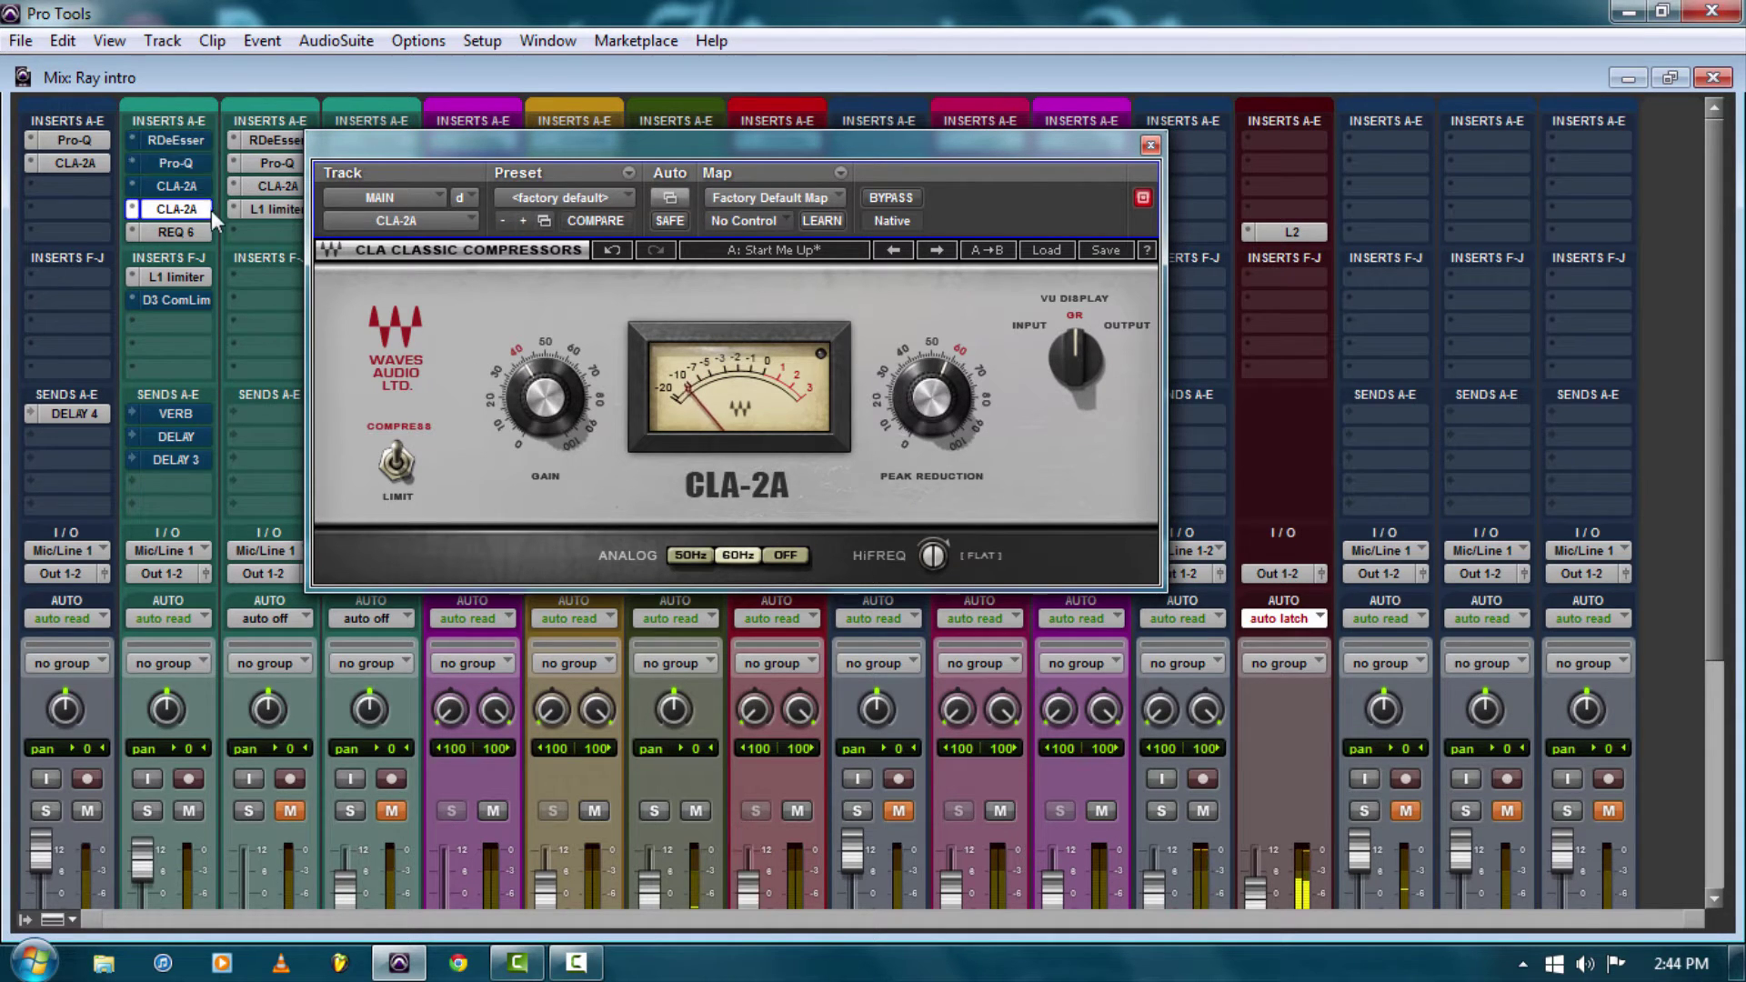
left_click(187, 233, "ctrl")
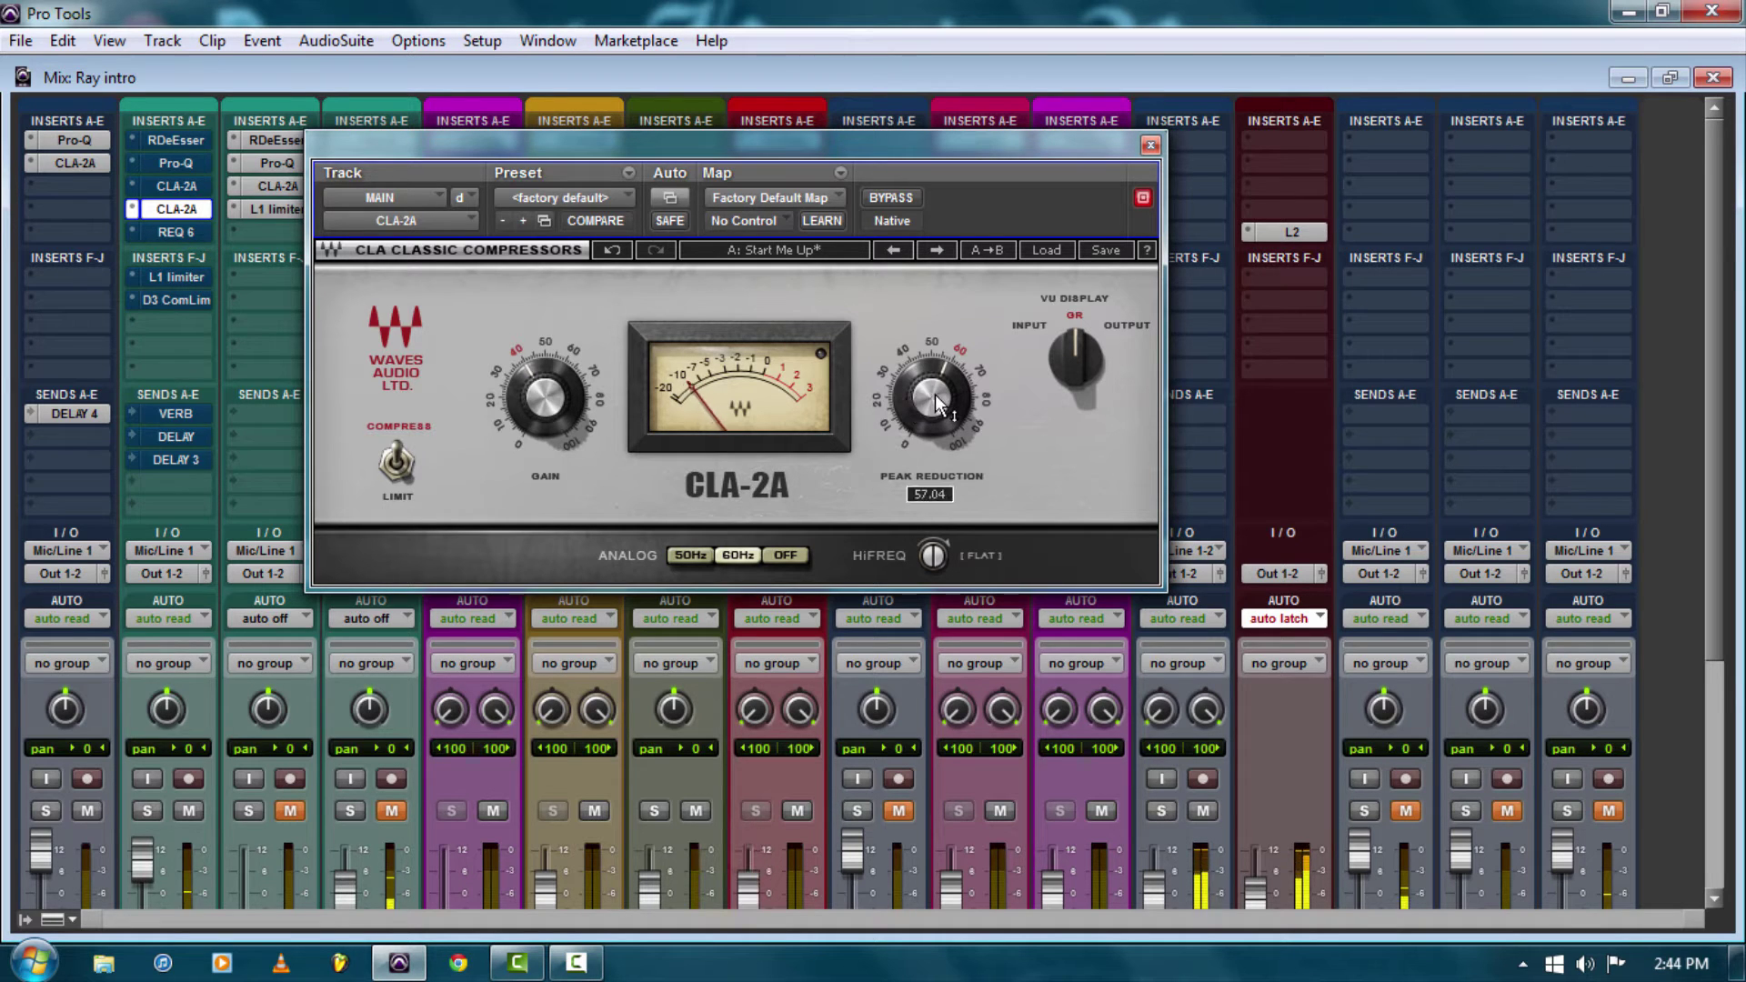
key("ctrl+w")
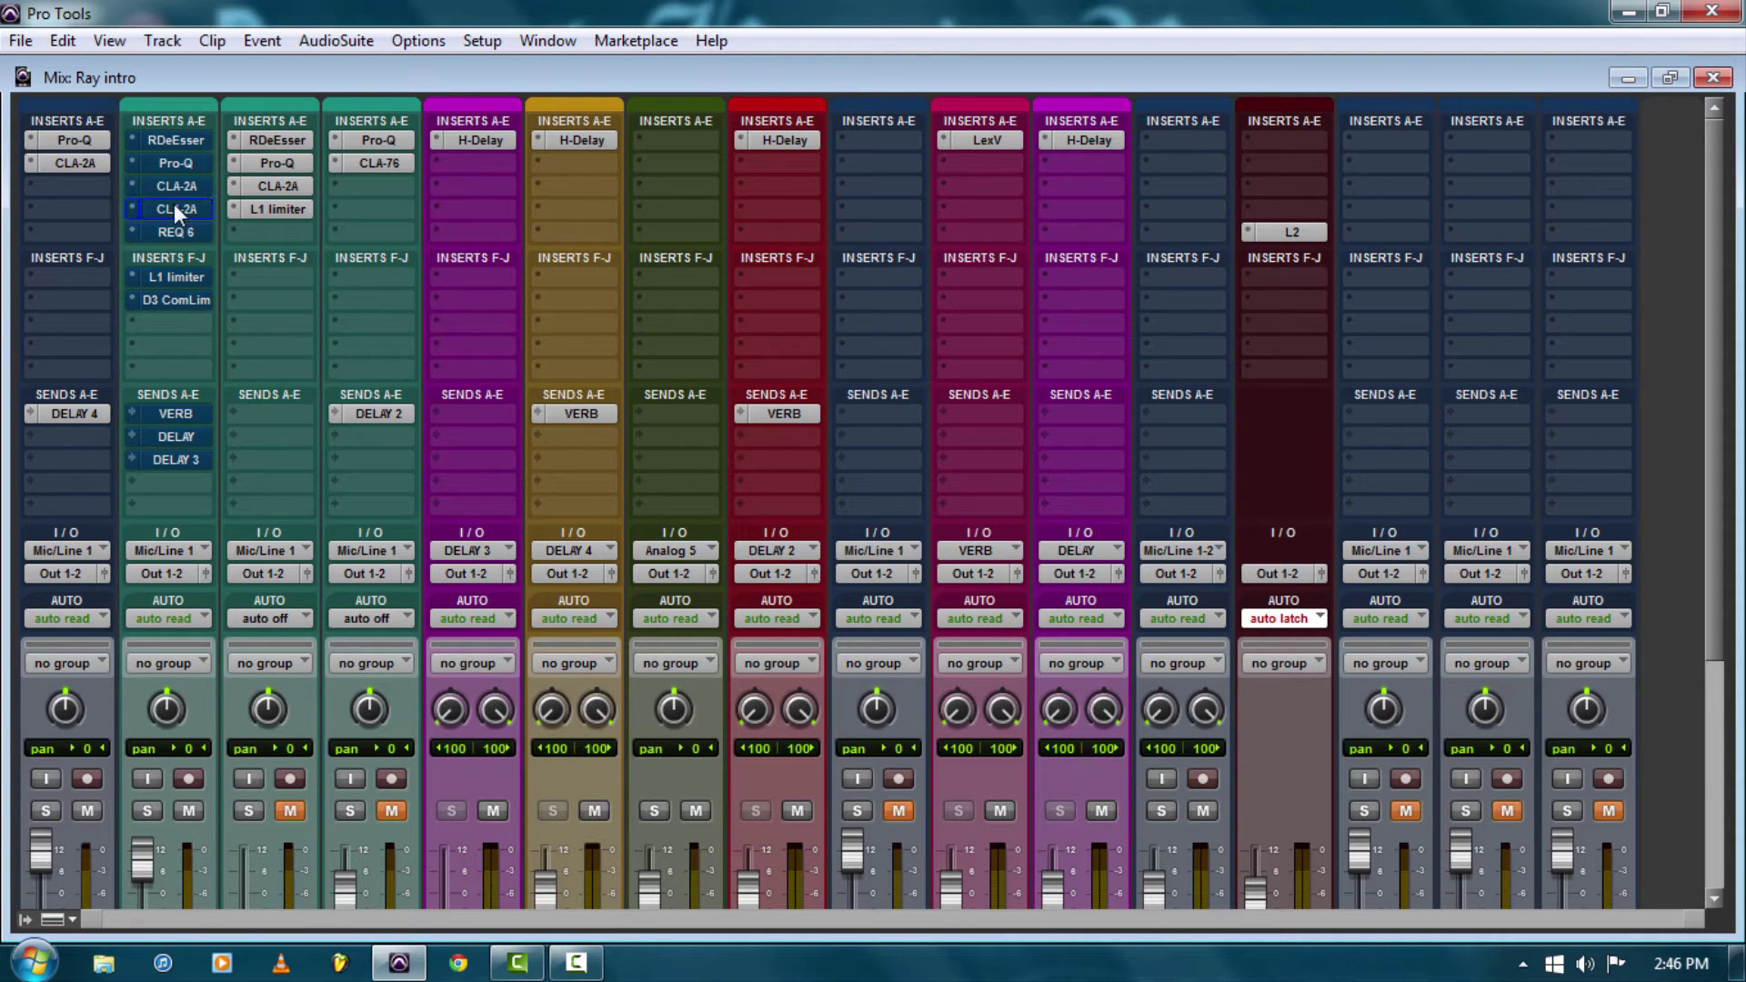
Mute the MAIN vocal and unmute the P COMP vocal.
left_click(182, 809)
left_click(289, 809)
scroll(289, 802, "down", 3)
scroll(289, 802, "down", 1)
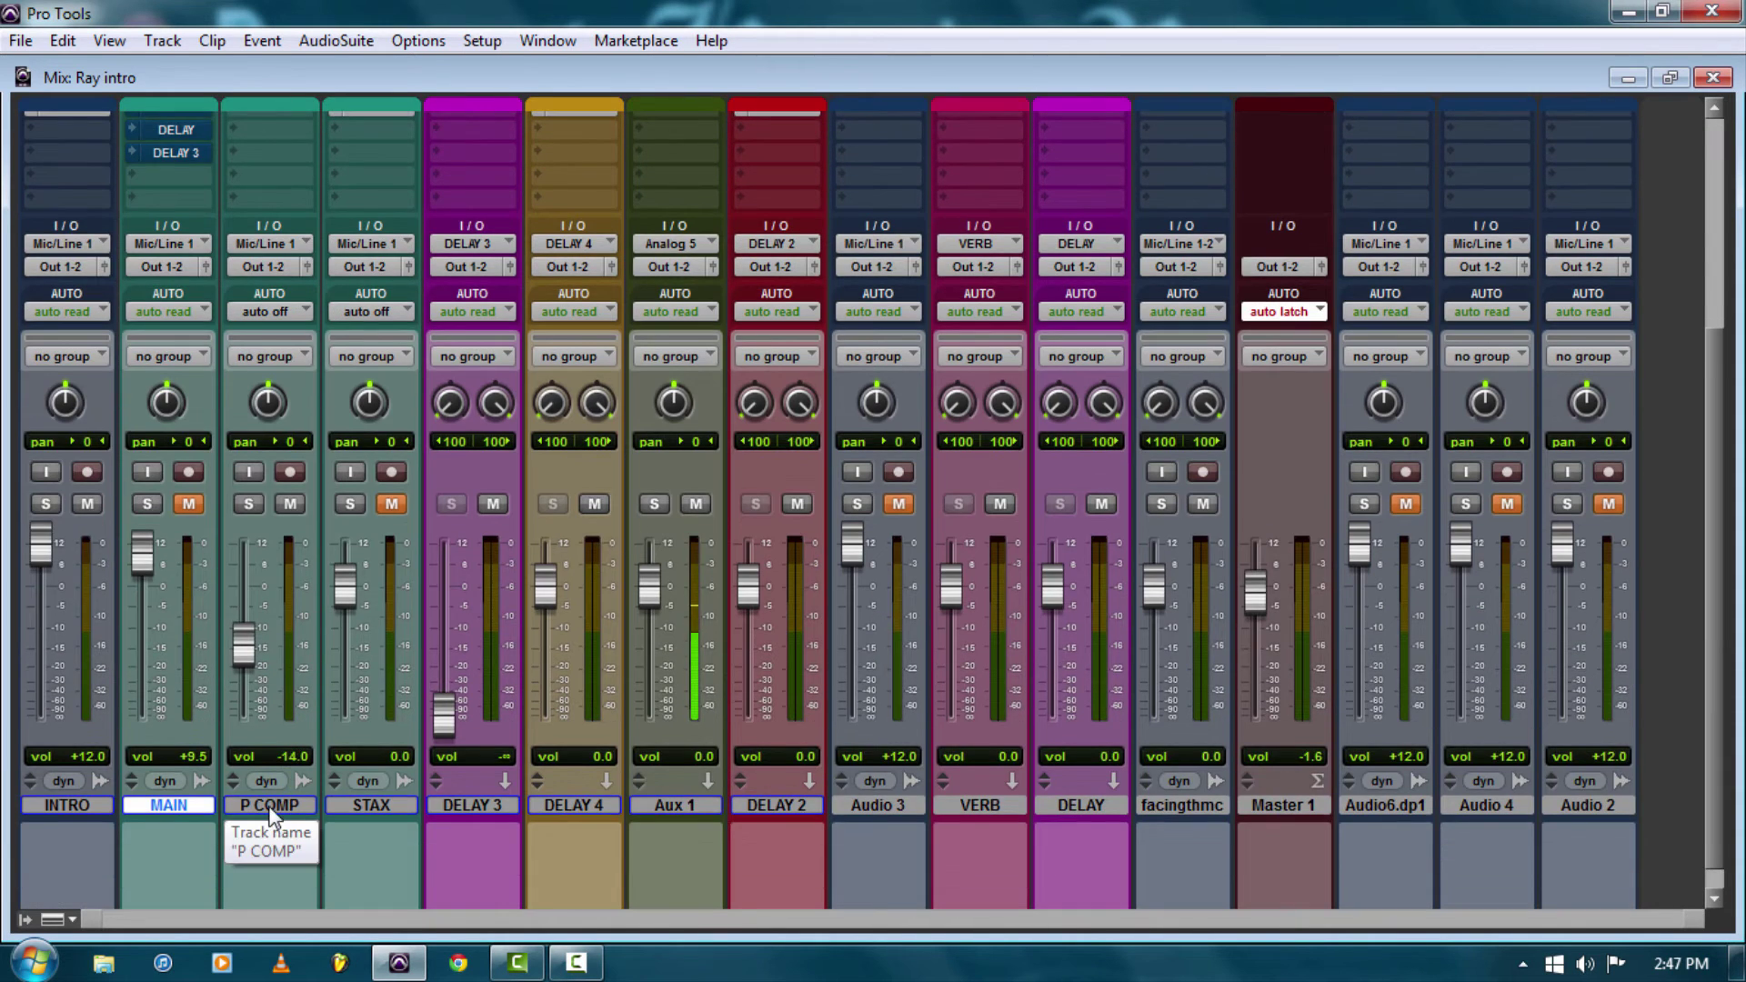
scroll(522, 791, "up", 4)
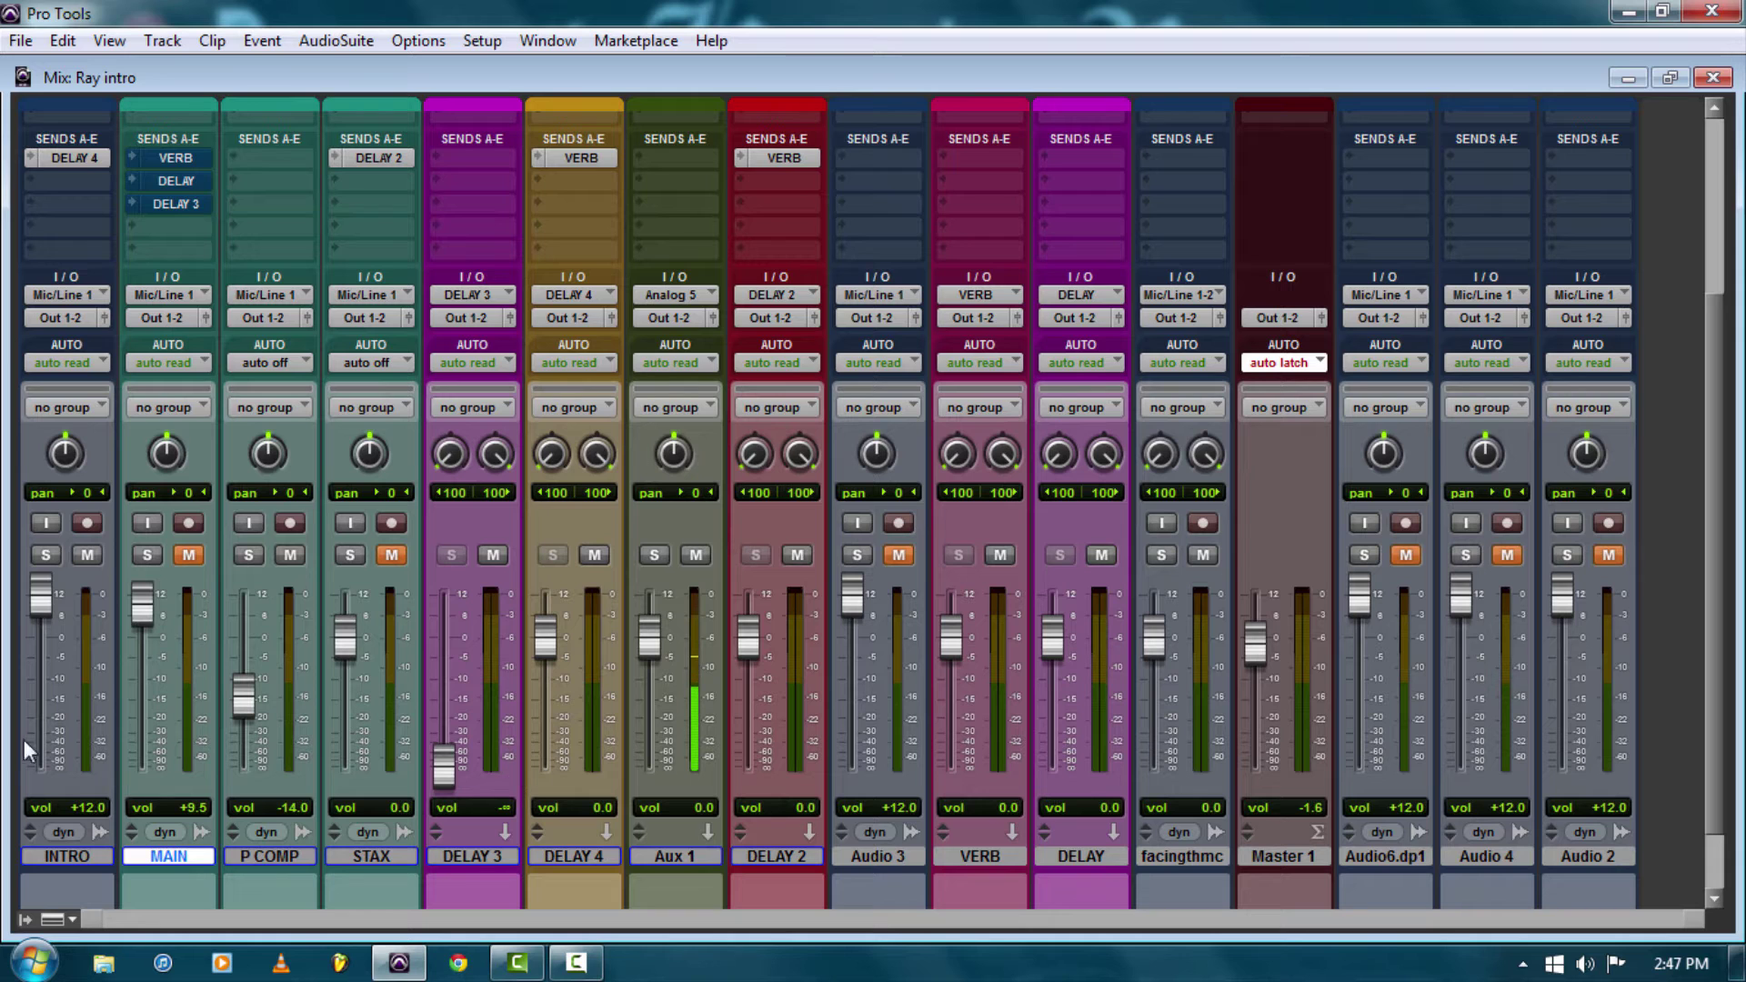
scroll(251, 640, "up", 10)
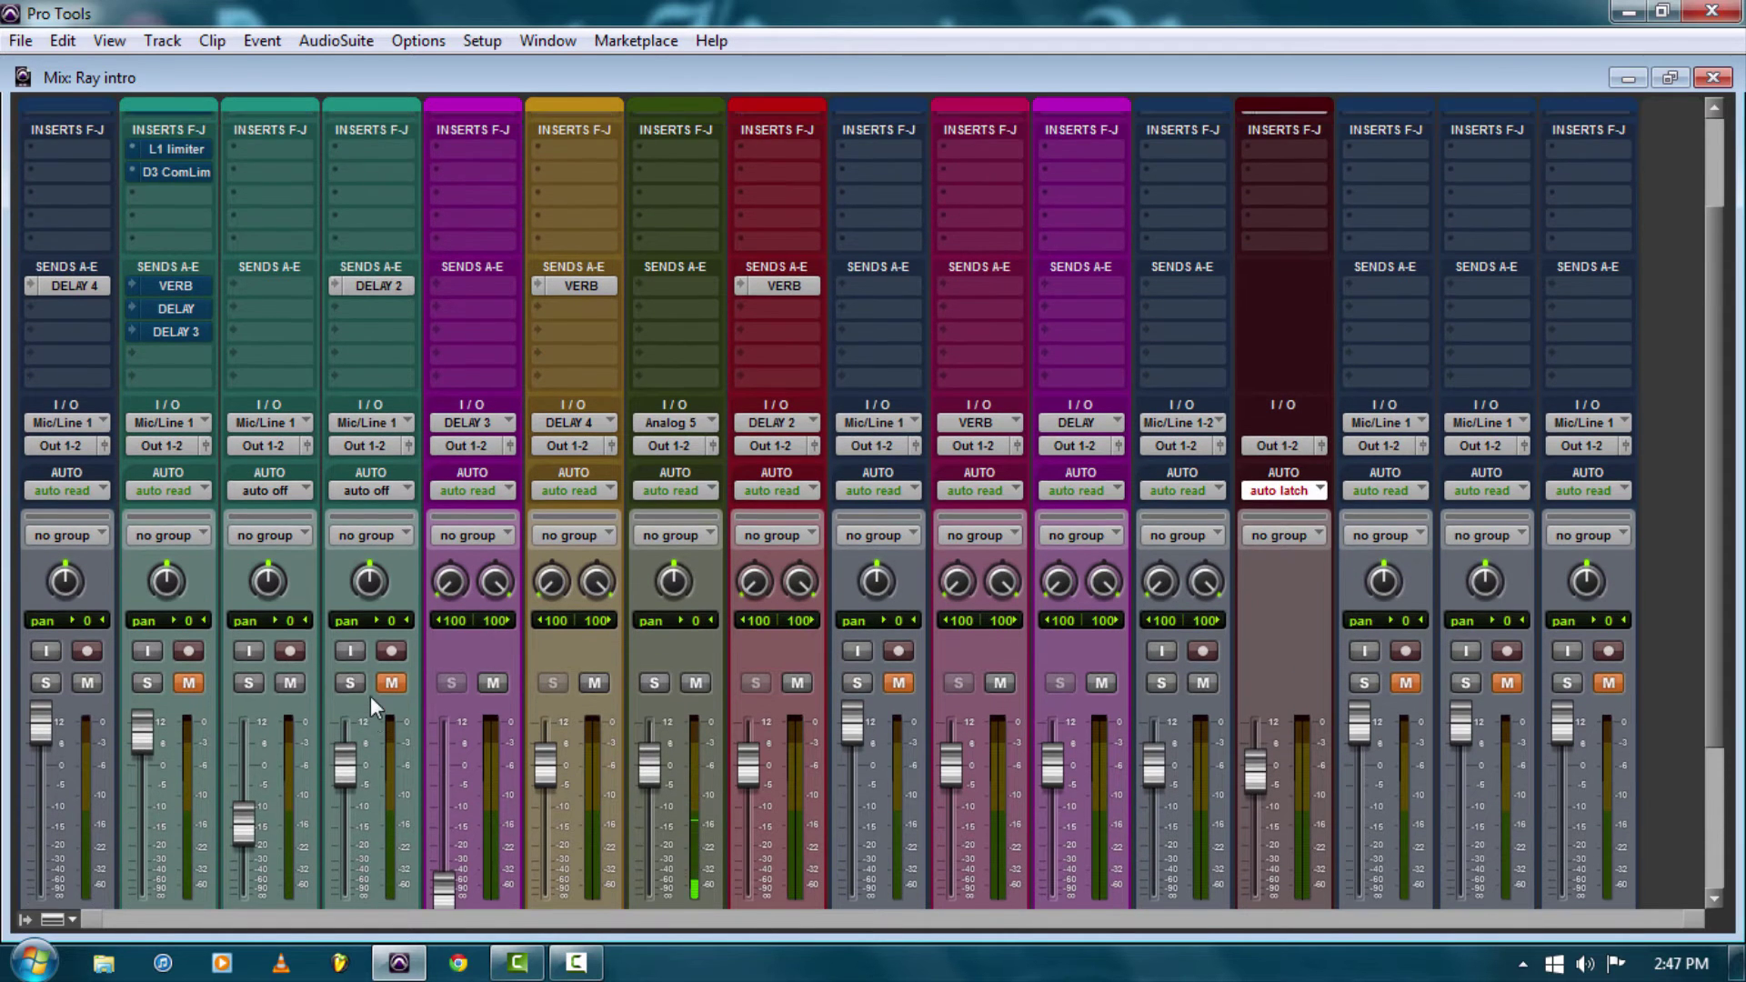
scroll(368, 699, "down", 13)
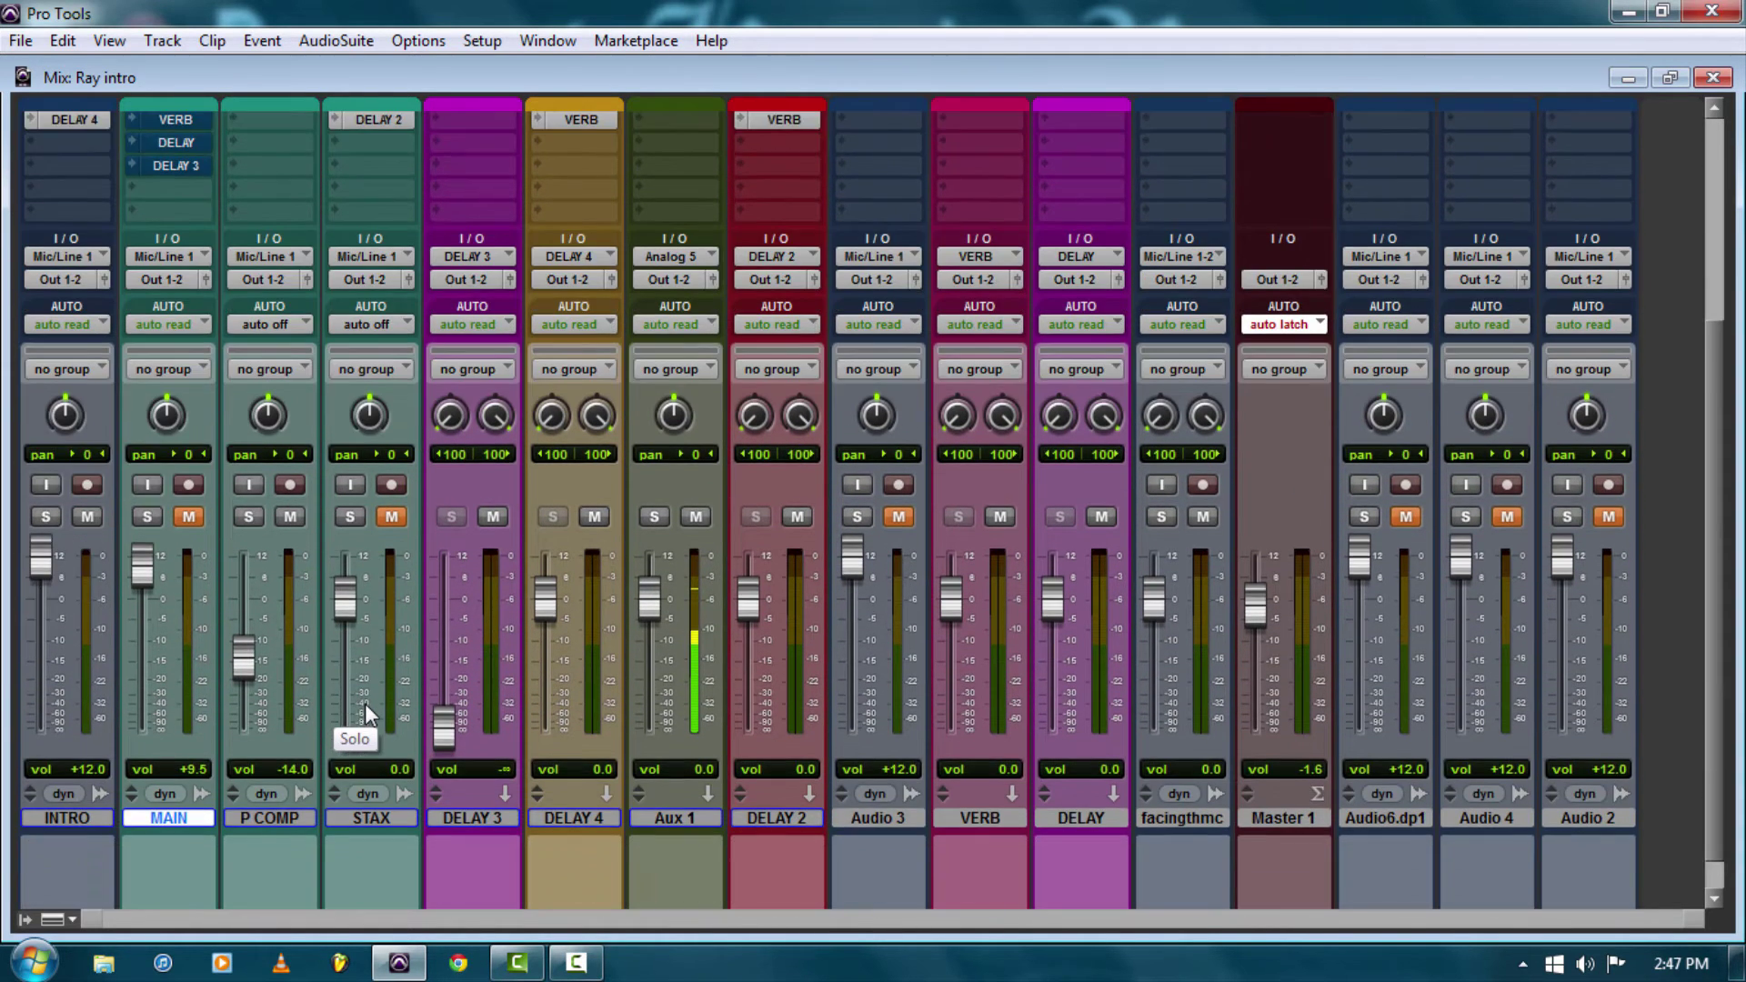
scroll(258, 727, "up", 2)
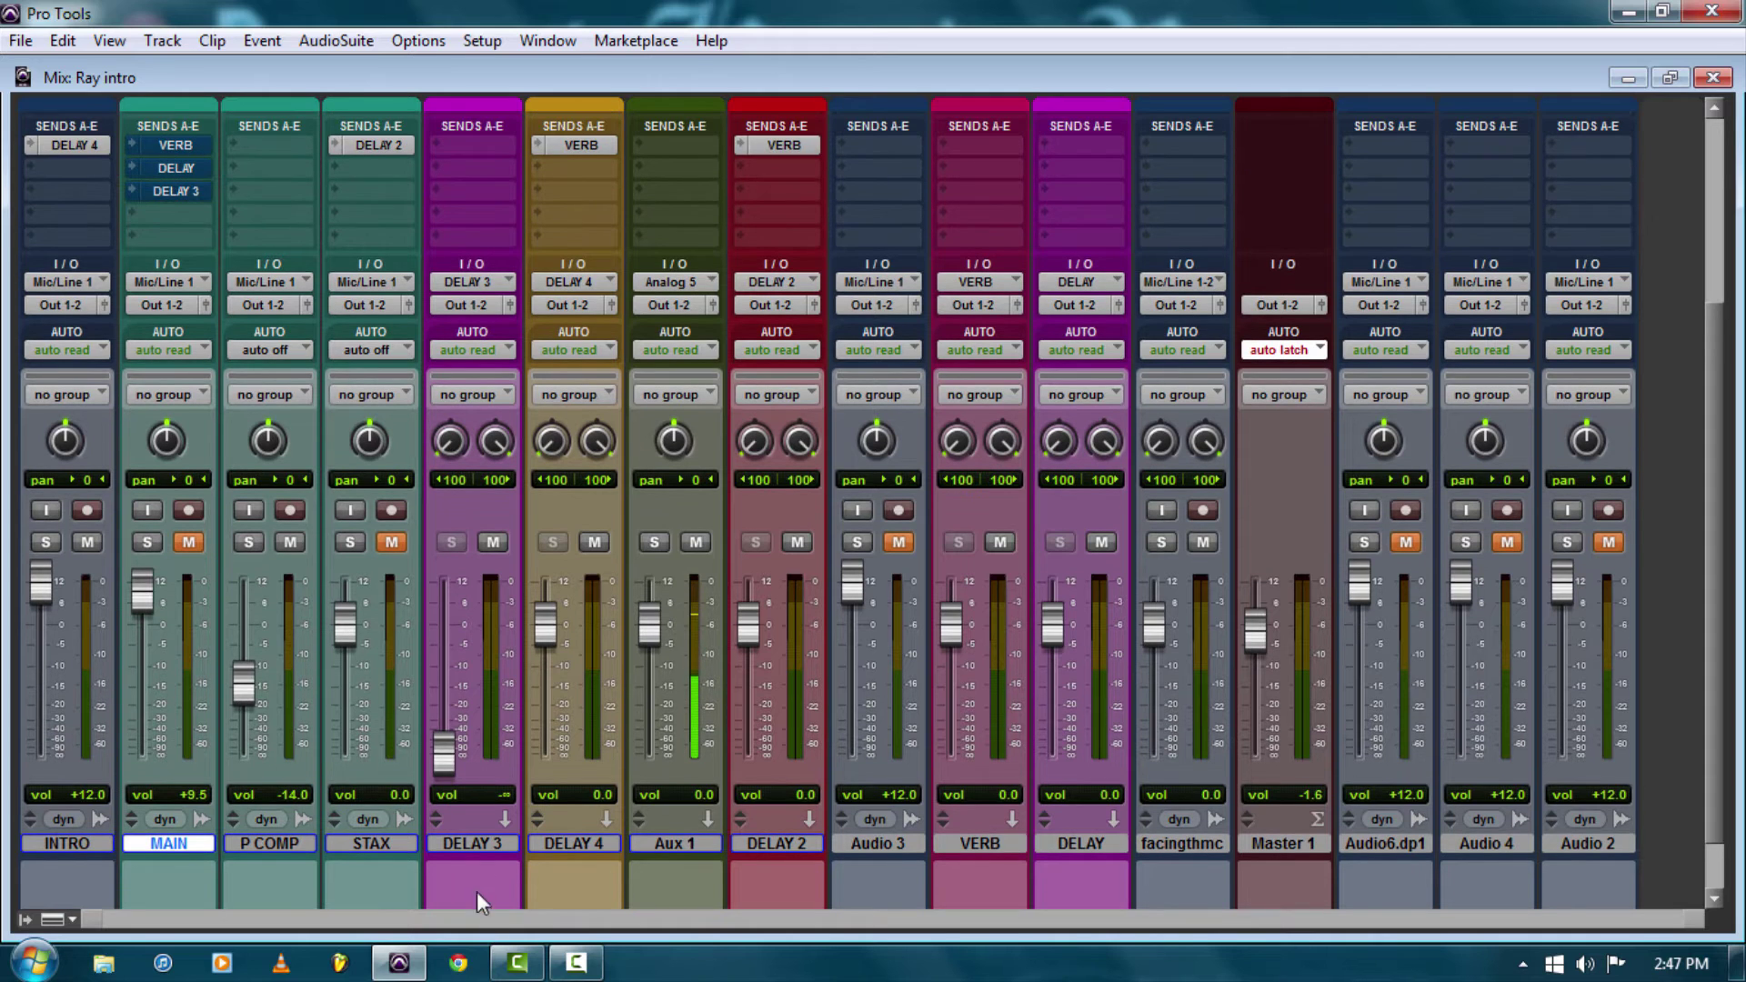
scroll(681, 402, "up", 20)
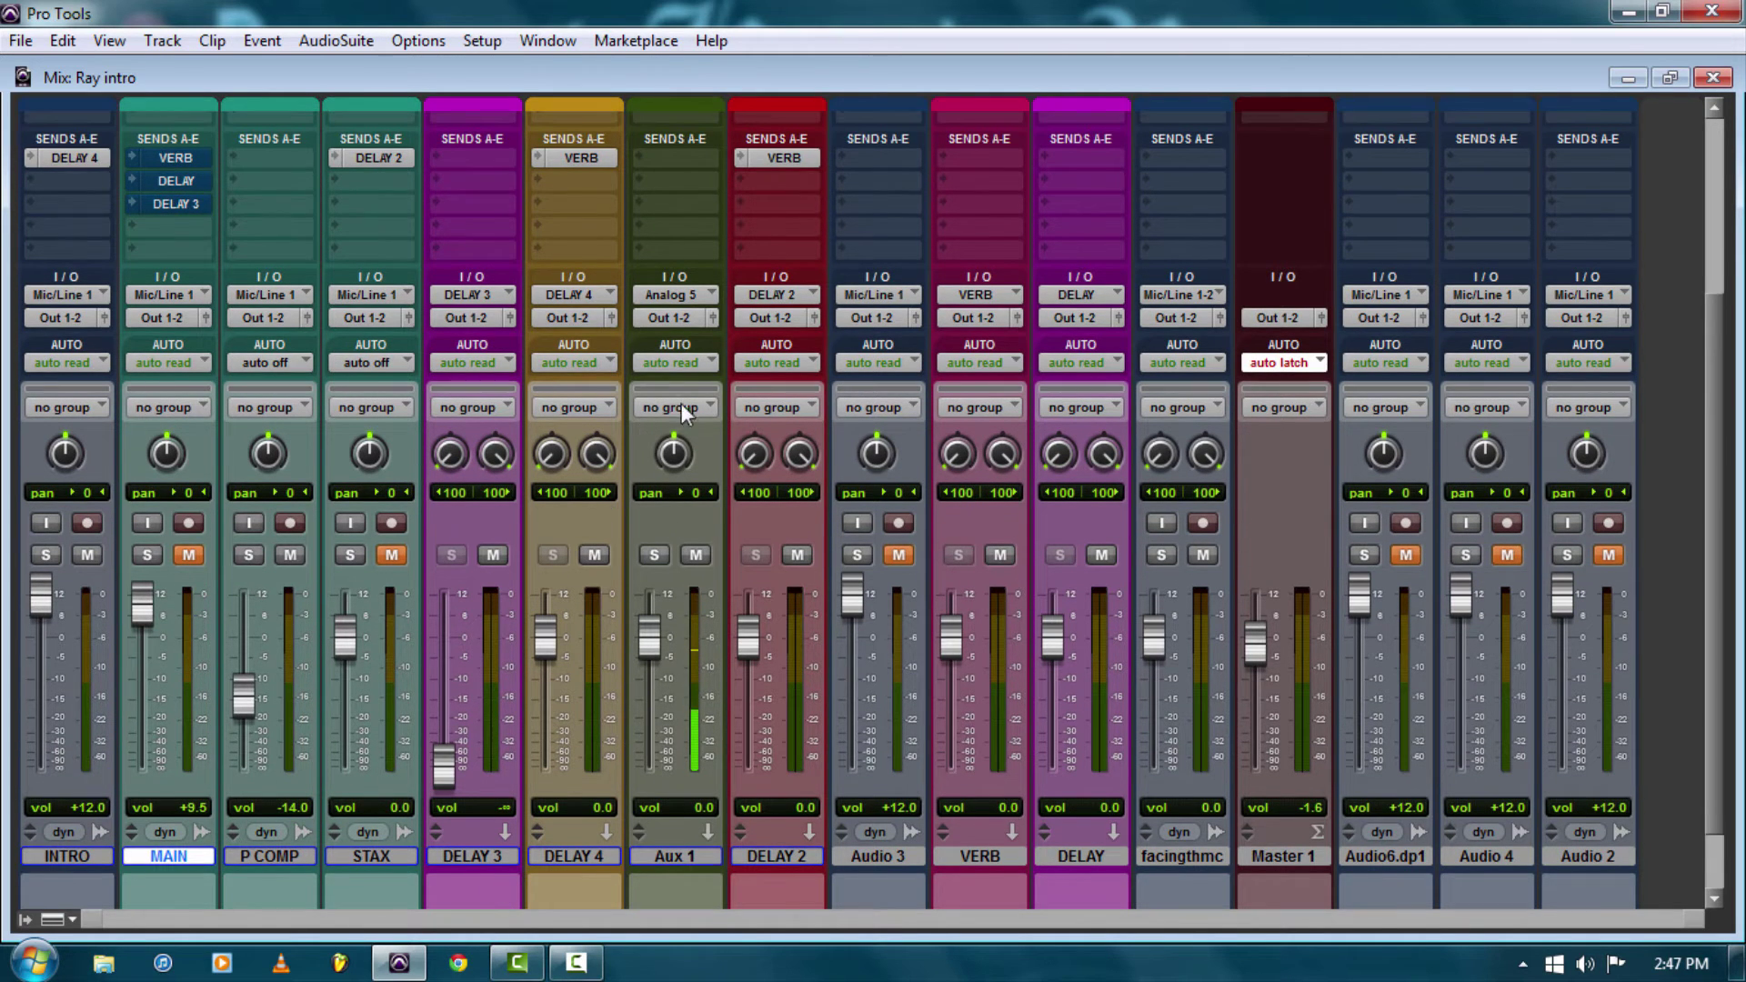
scroll(649, 321, "down", 6)
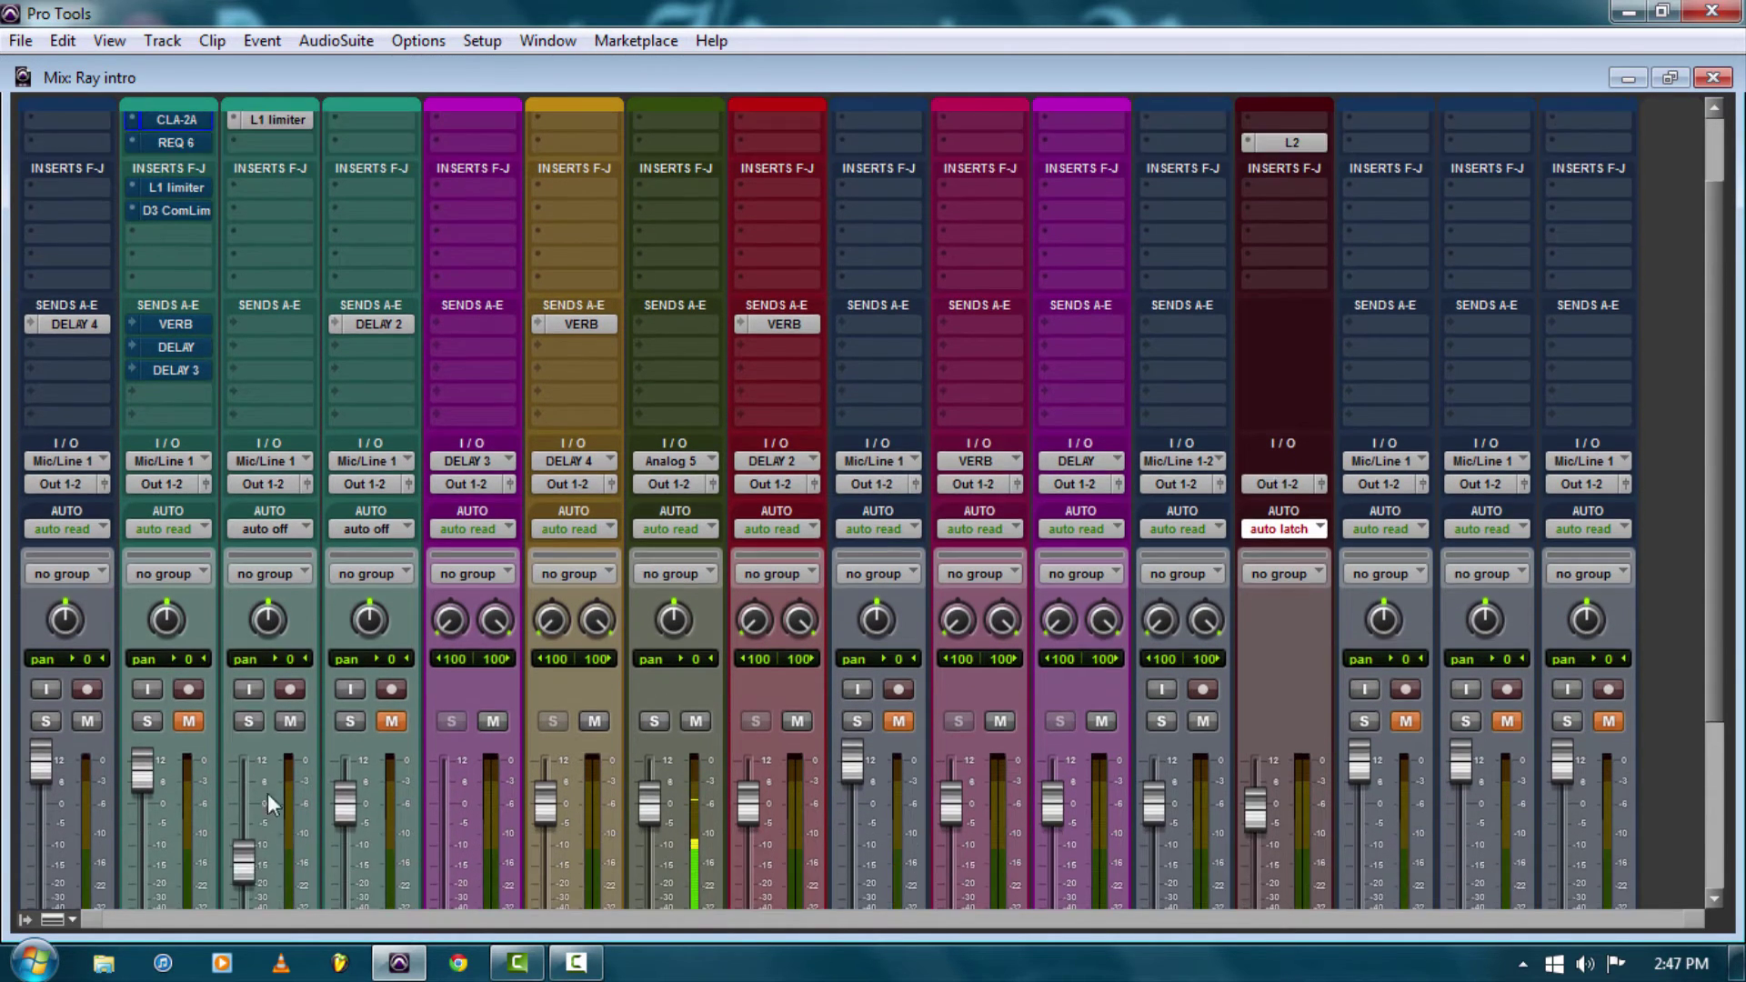
Cancel a new send on MAIN, unmute MAIN, and solo P COMP.
left_click(163, 390)
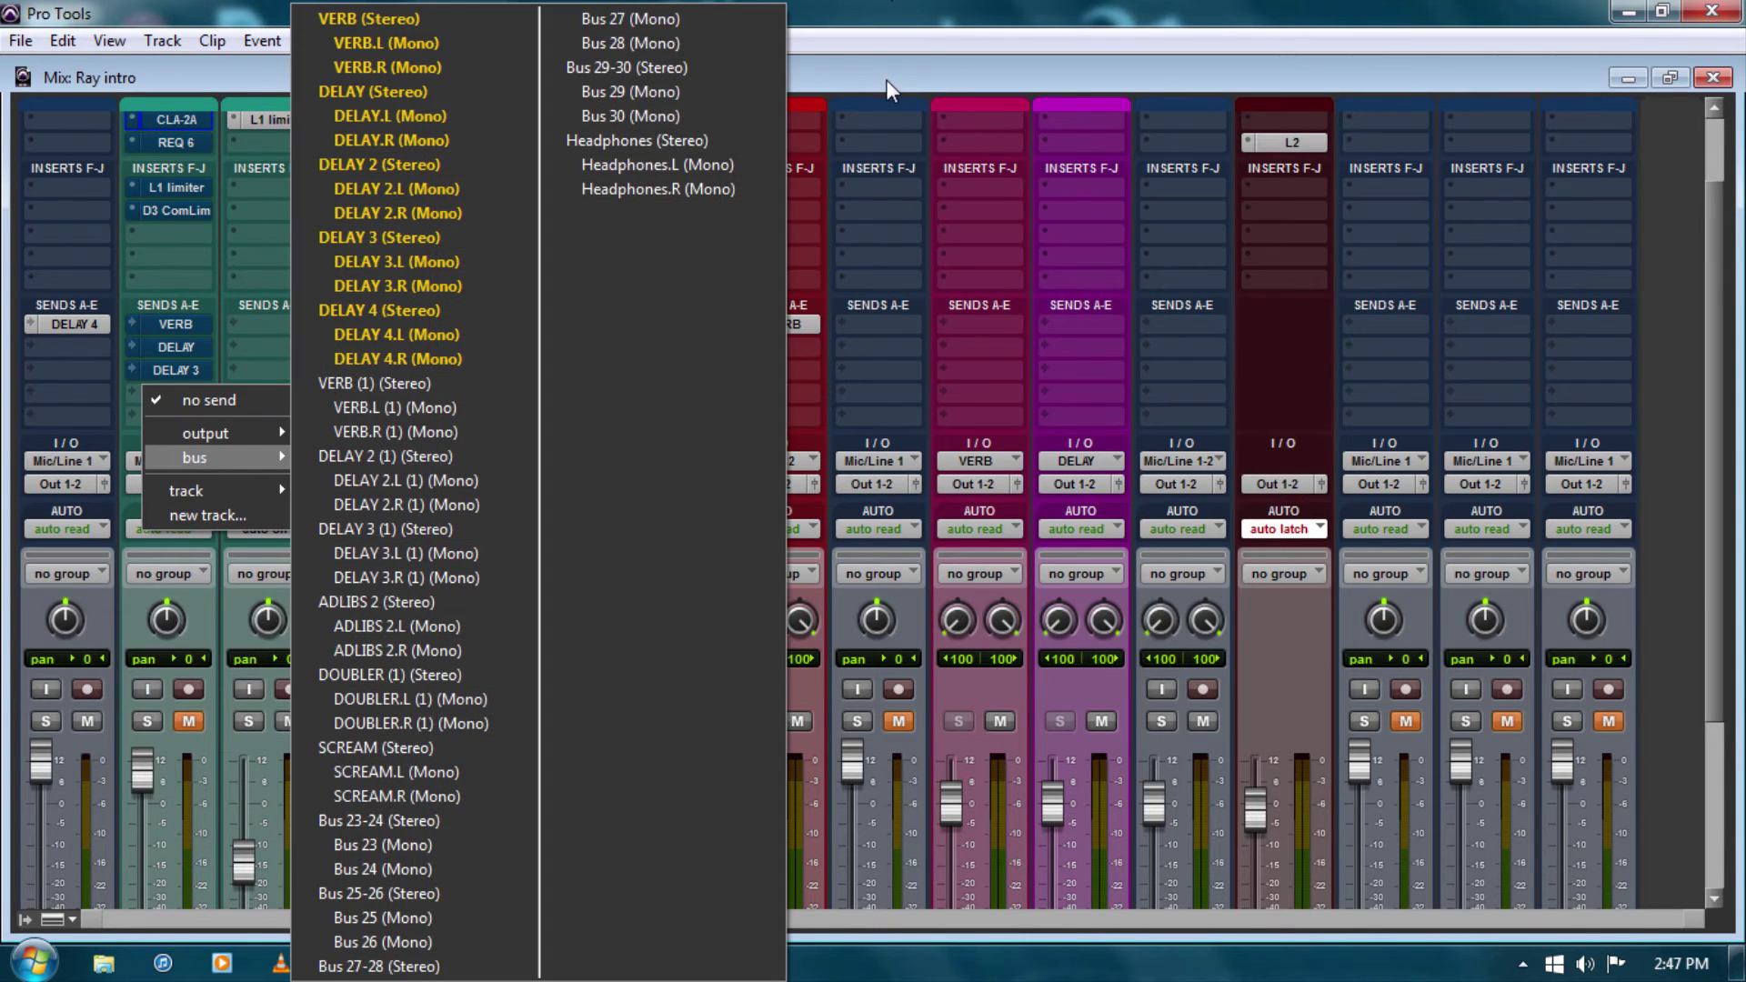
key("Escape")
scroll(238, 819, "down", 10)
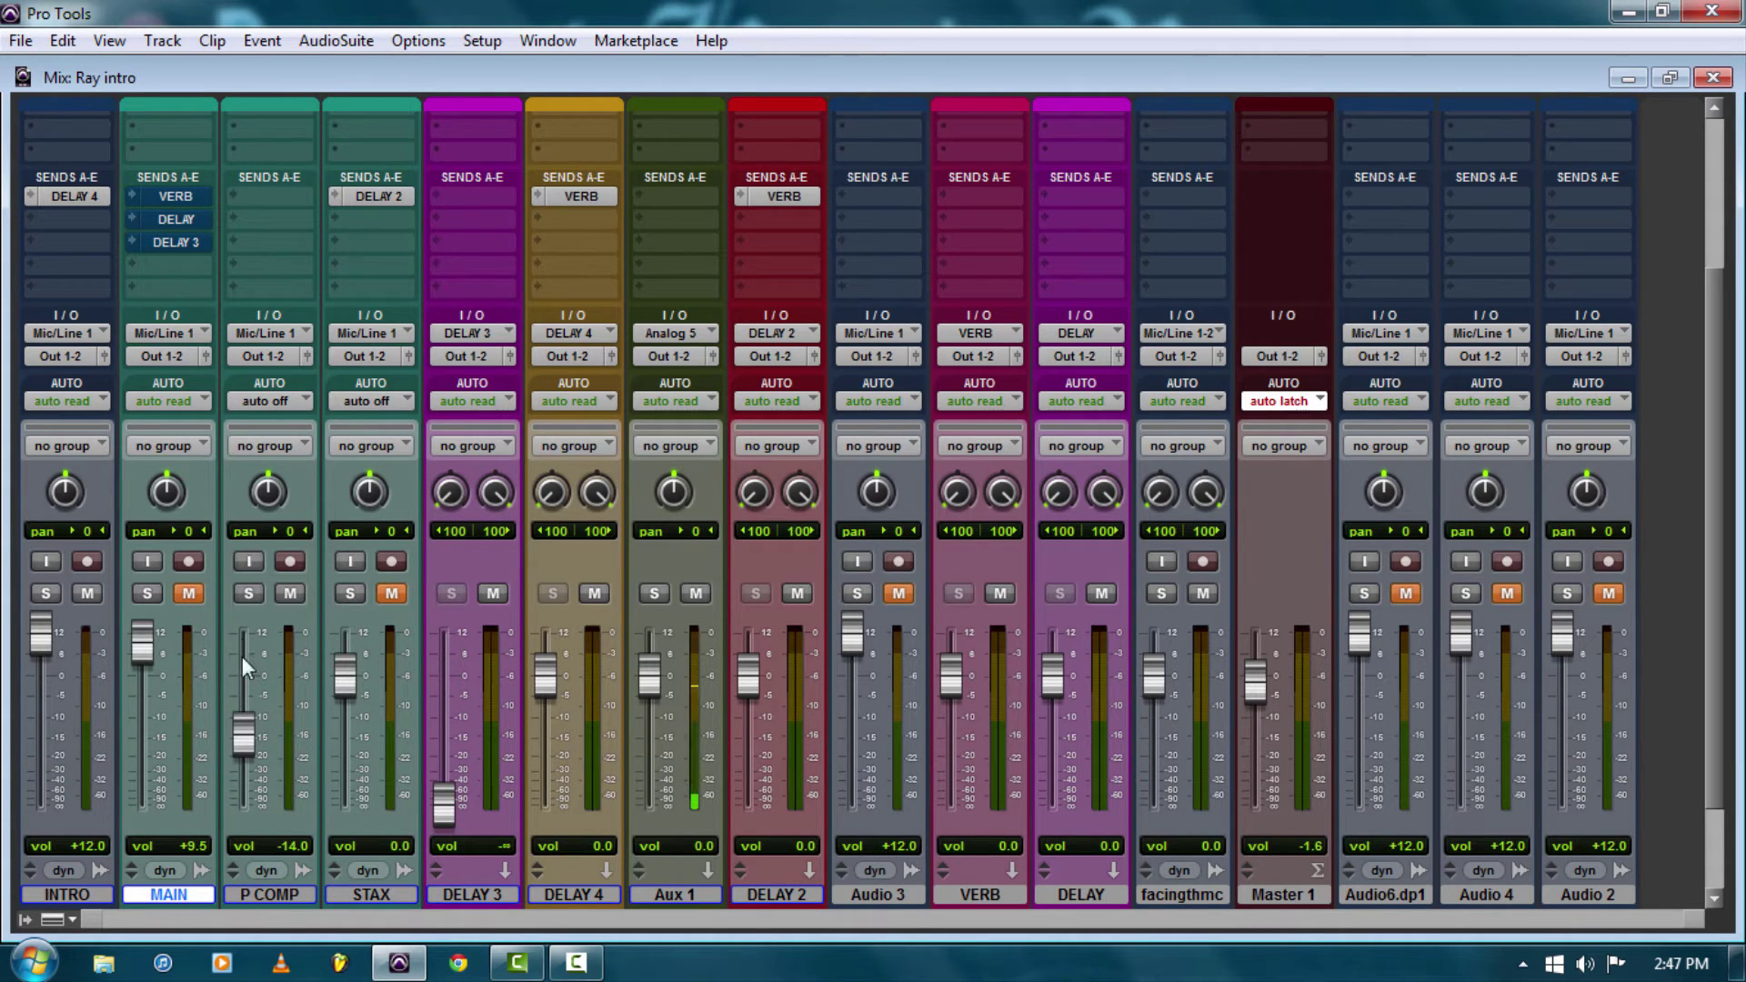
left_click(190, 586)
scroll(156, 677, "up", 1)
scroll(197, 795, "down", 2)
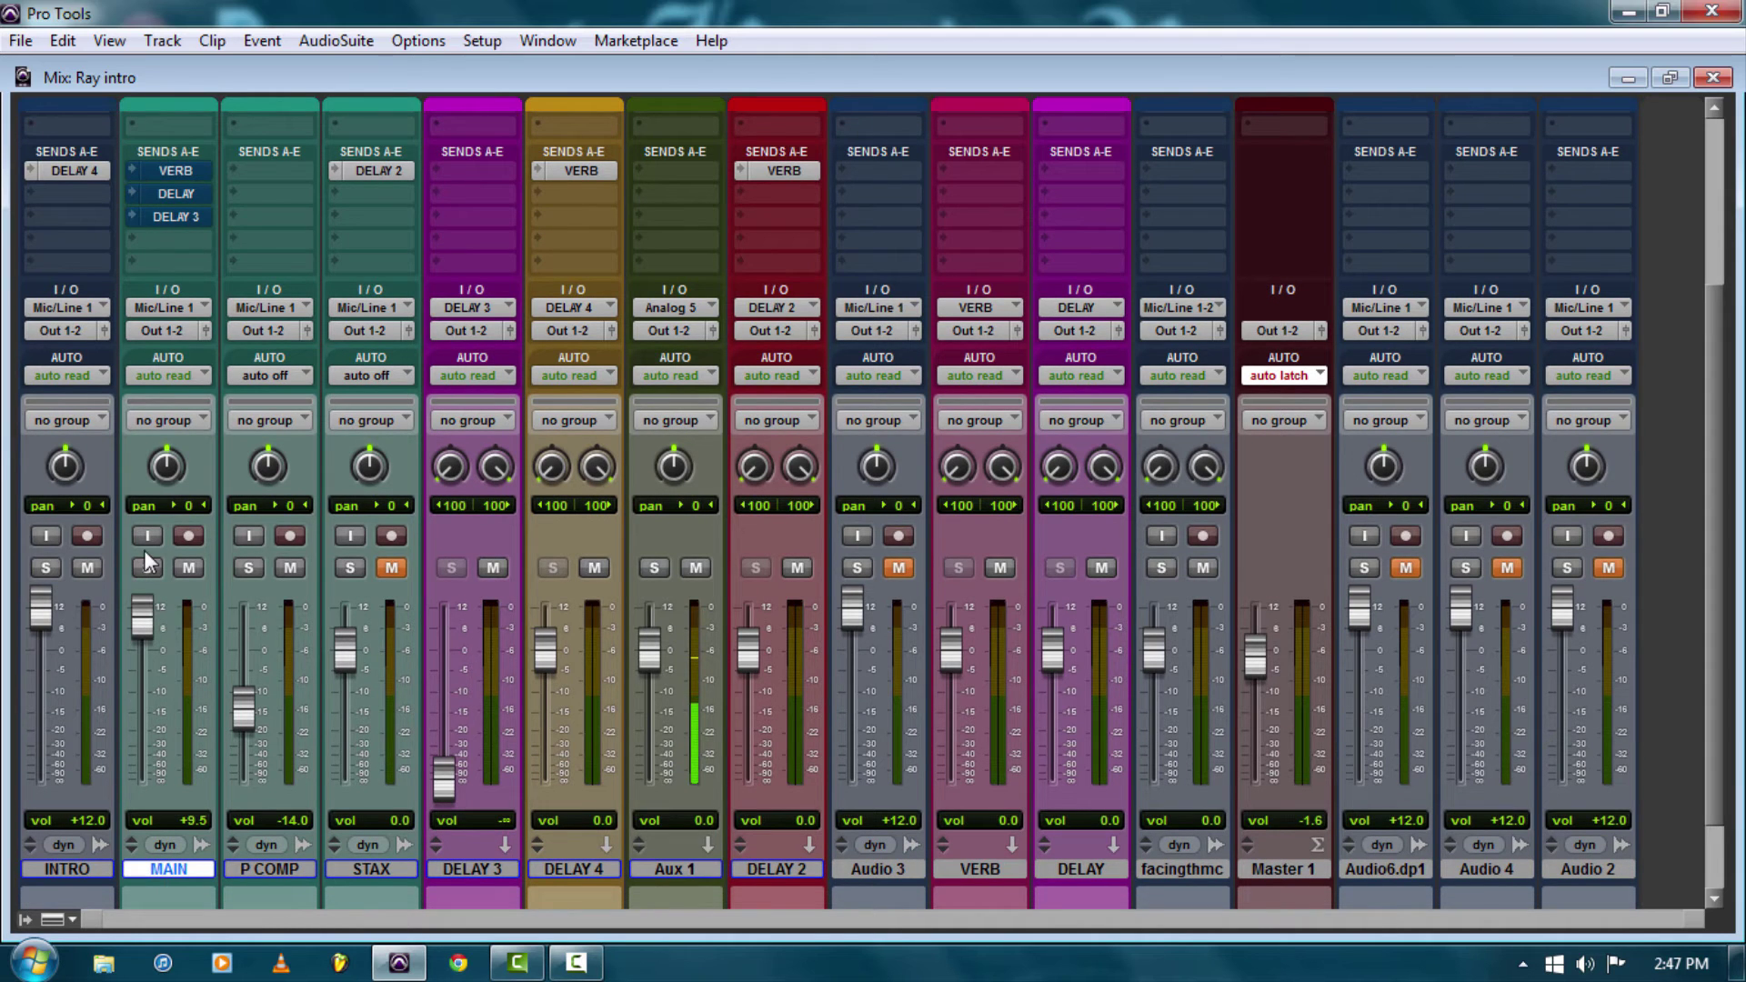
left_click(249, 569)
Inspect P COMP's CLA-2A and L1 limiter, unsolo P COMP, and close the L1 window.
left_click(287, 182)
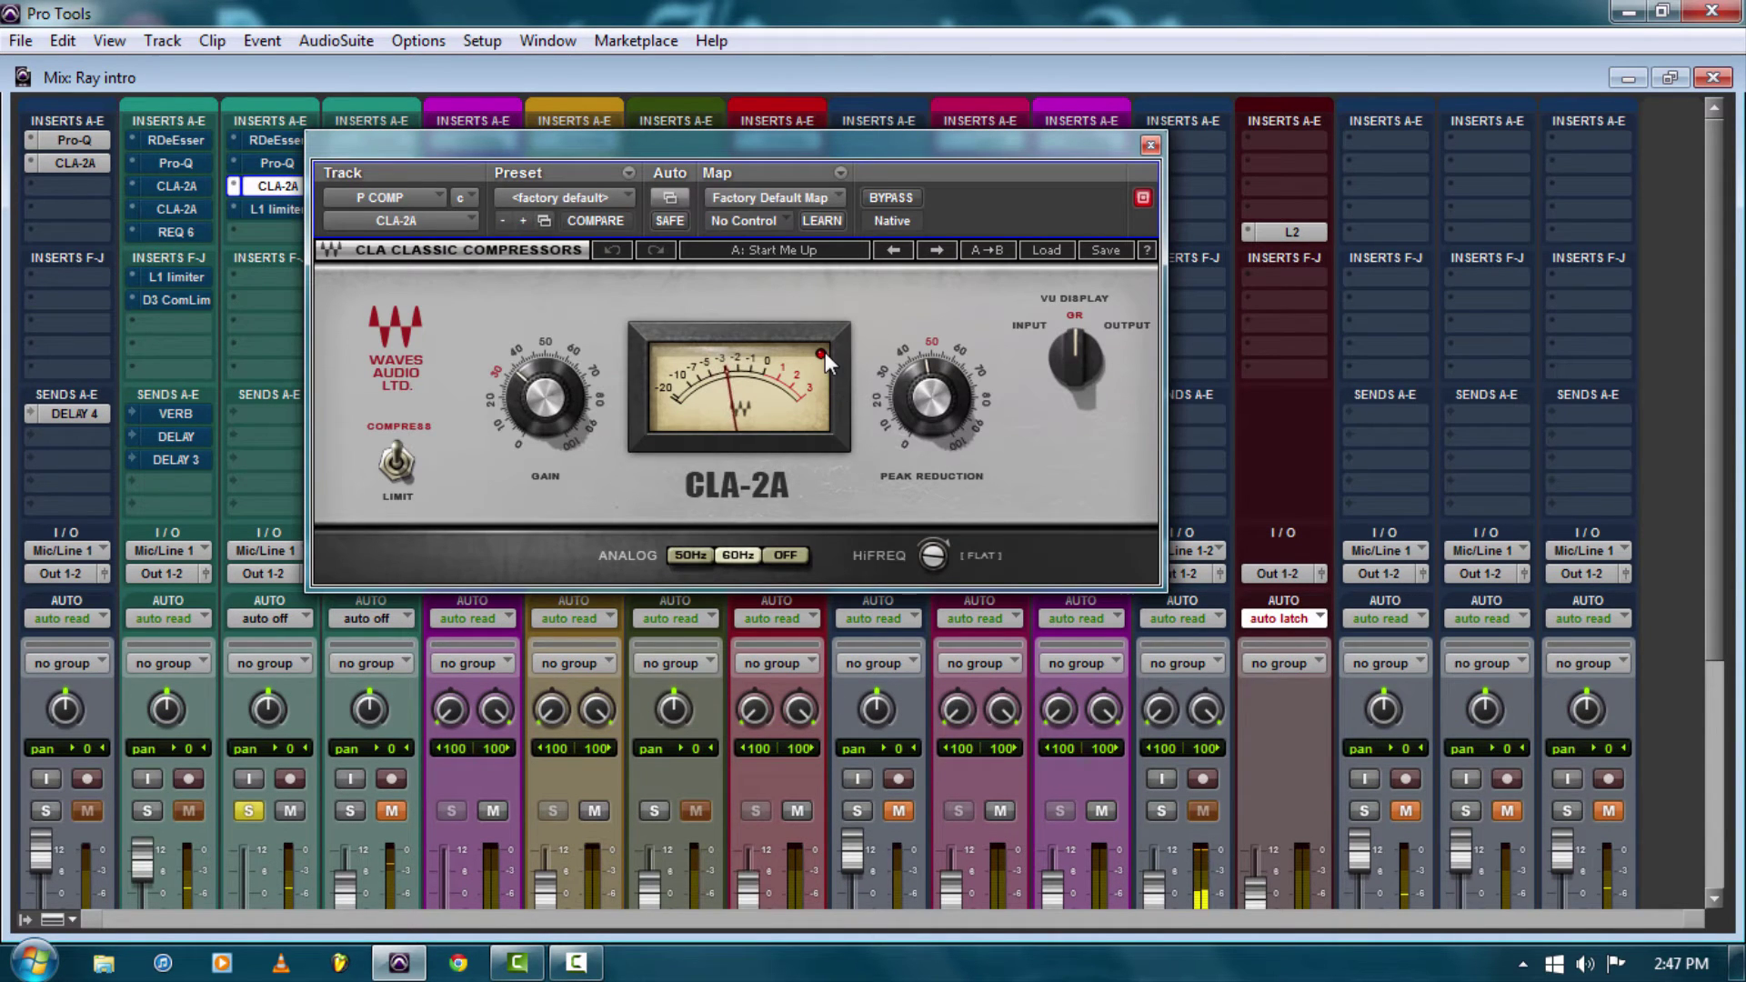
left_click(277, 209)
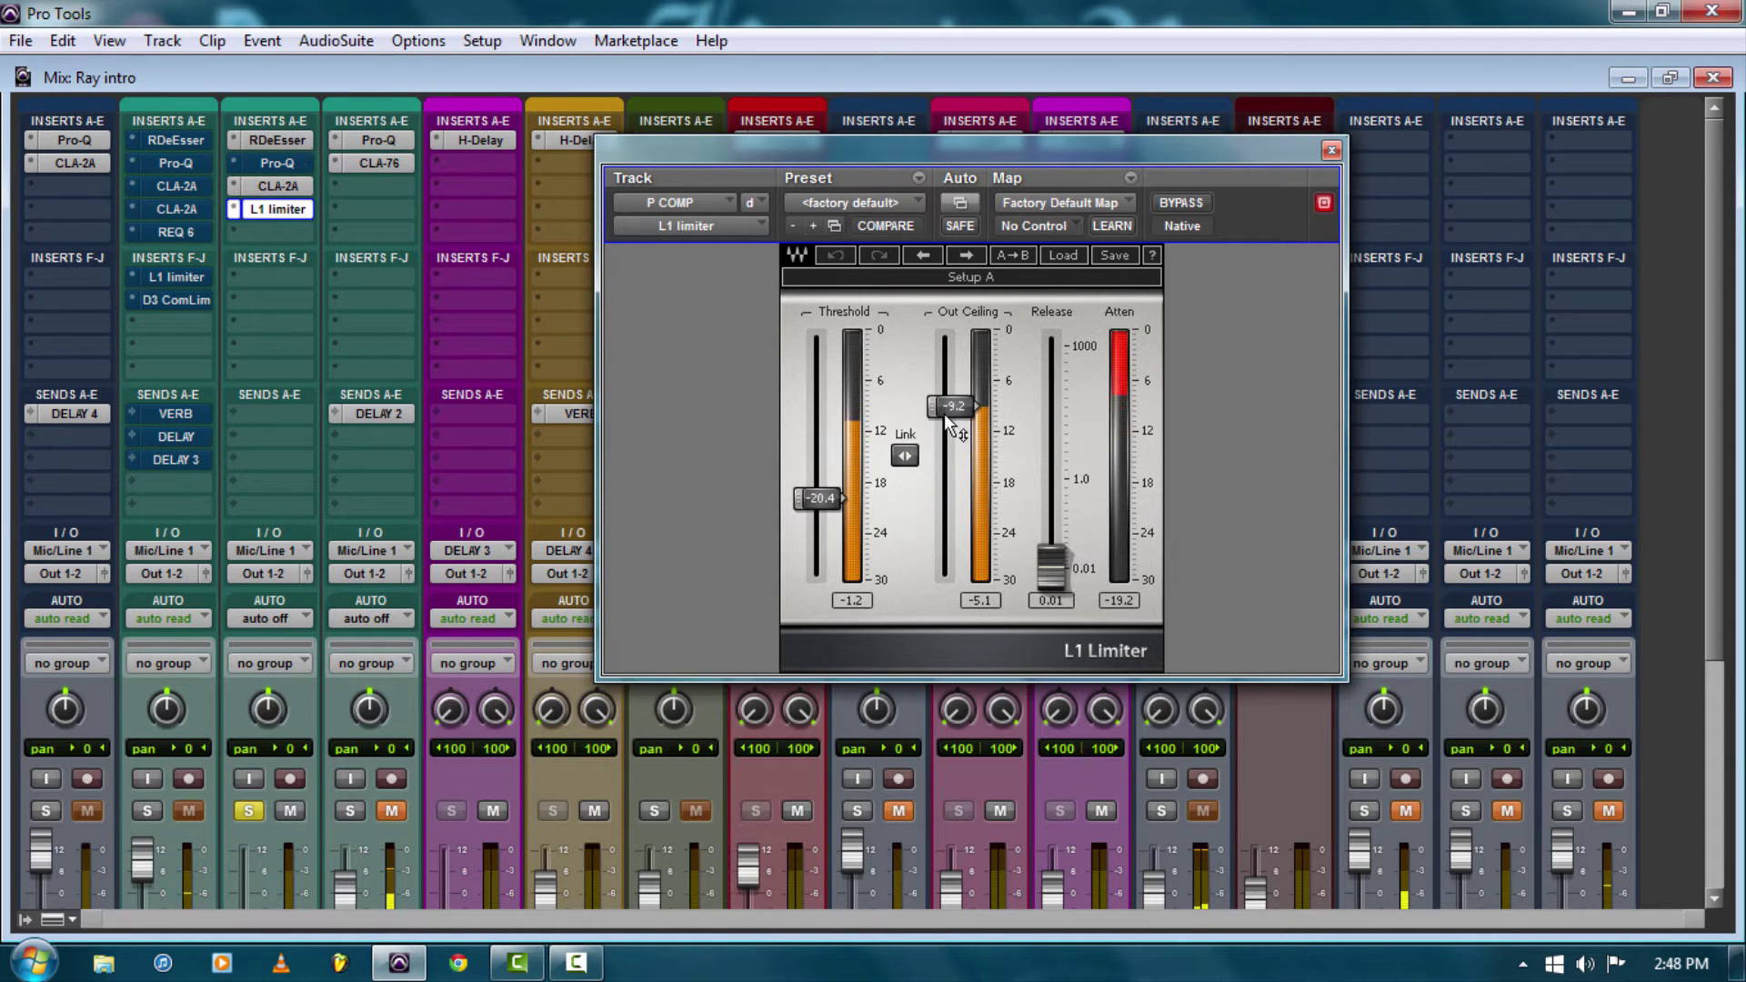
left_click(251, 812)
scroll(256, 788, "down", 5)
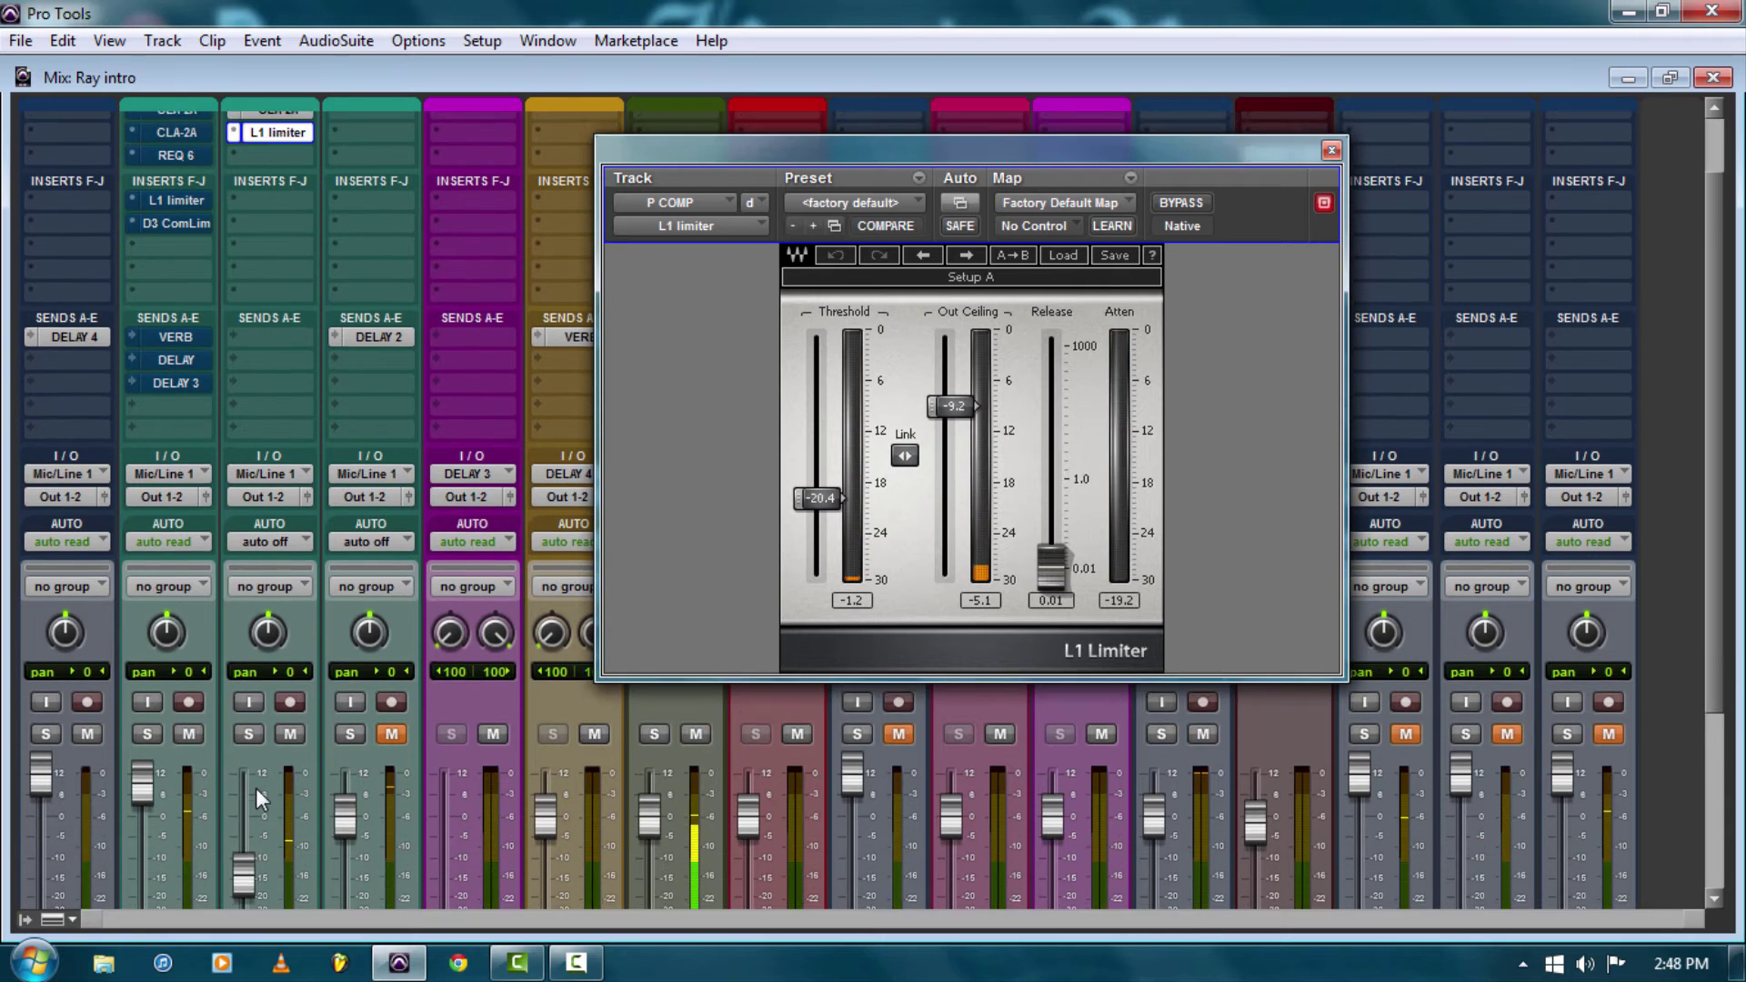
scroll(253, 816, "up", 2)
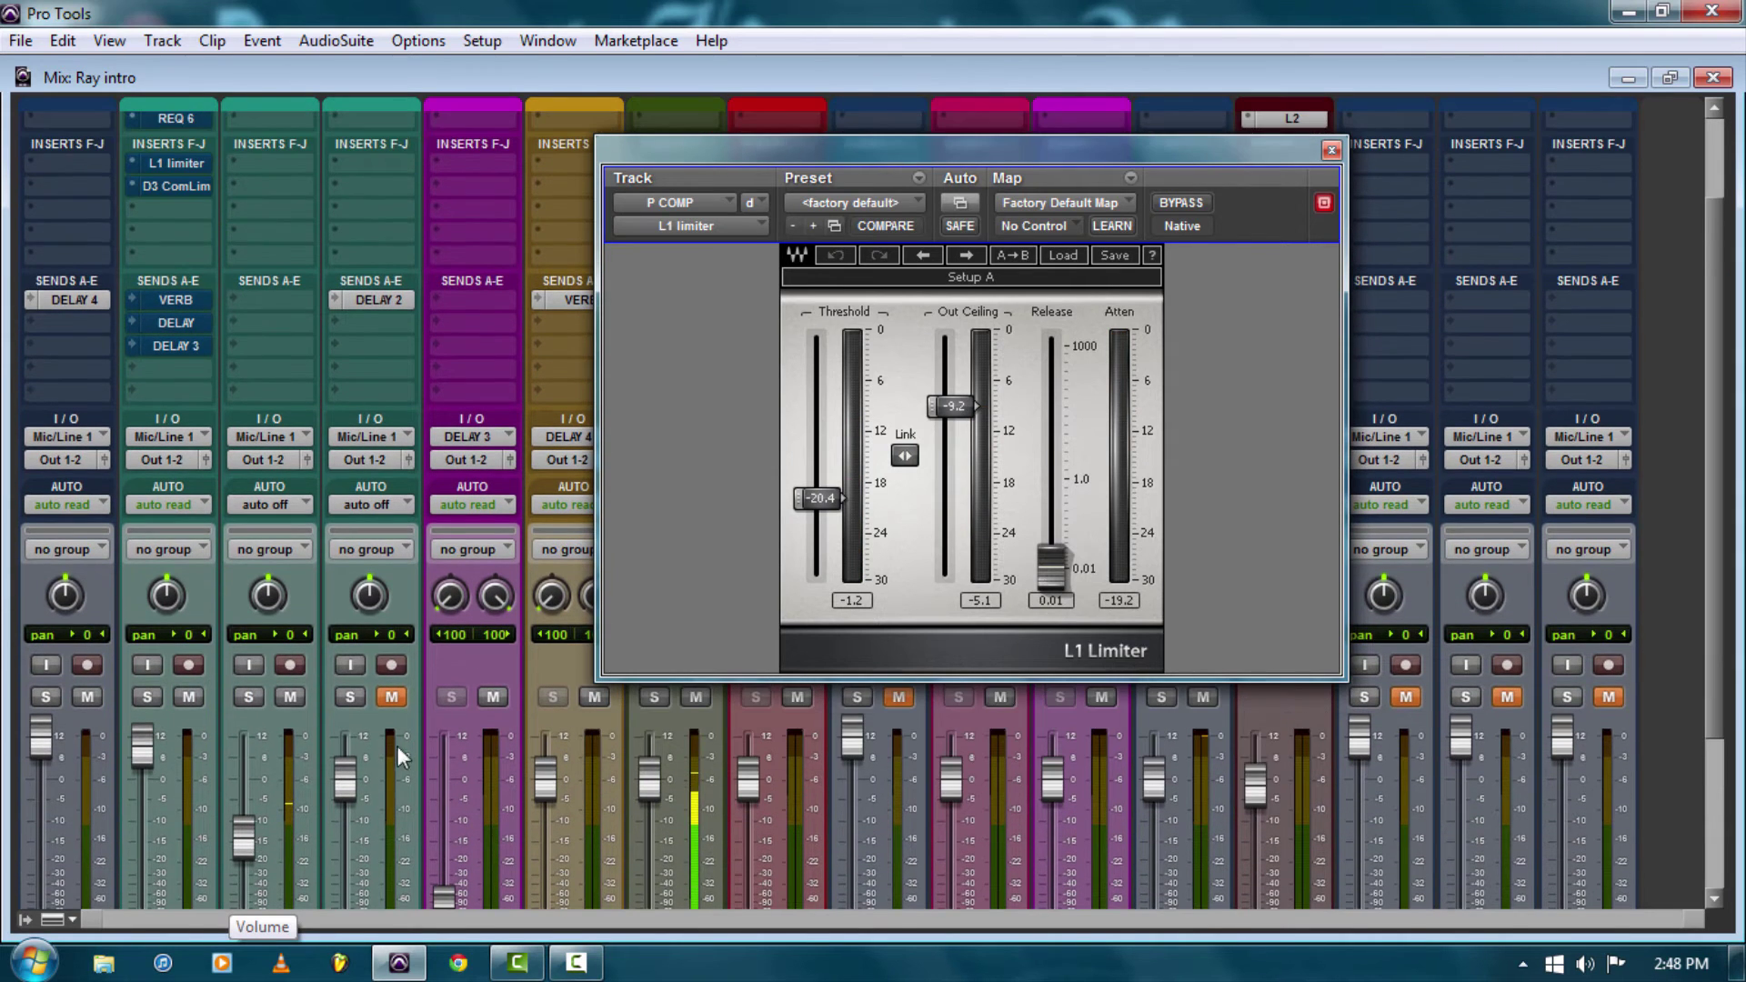
left_click(1326, 154)
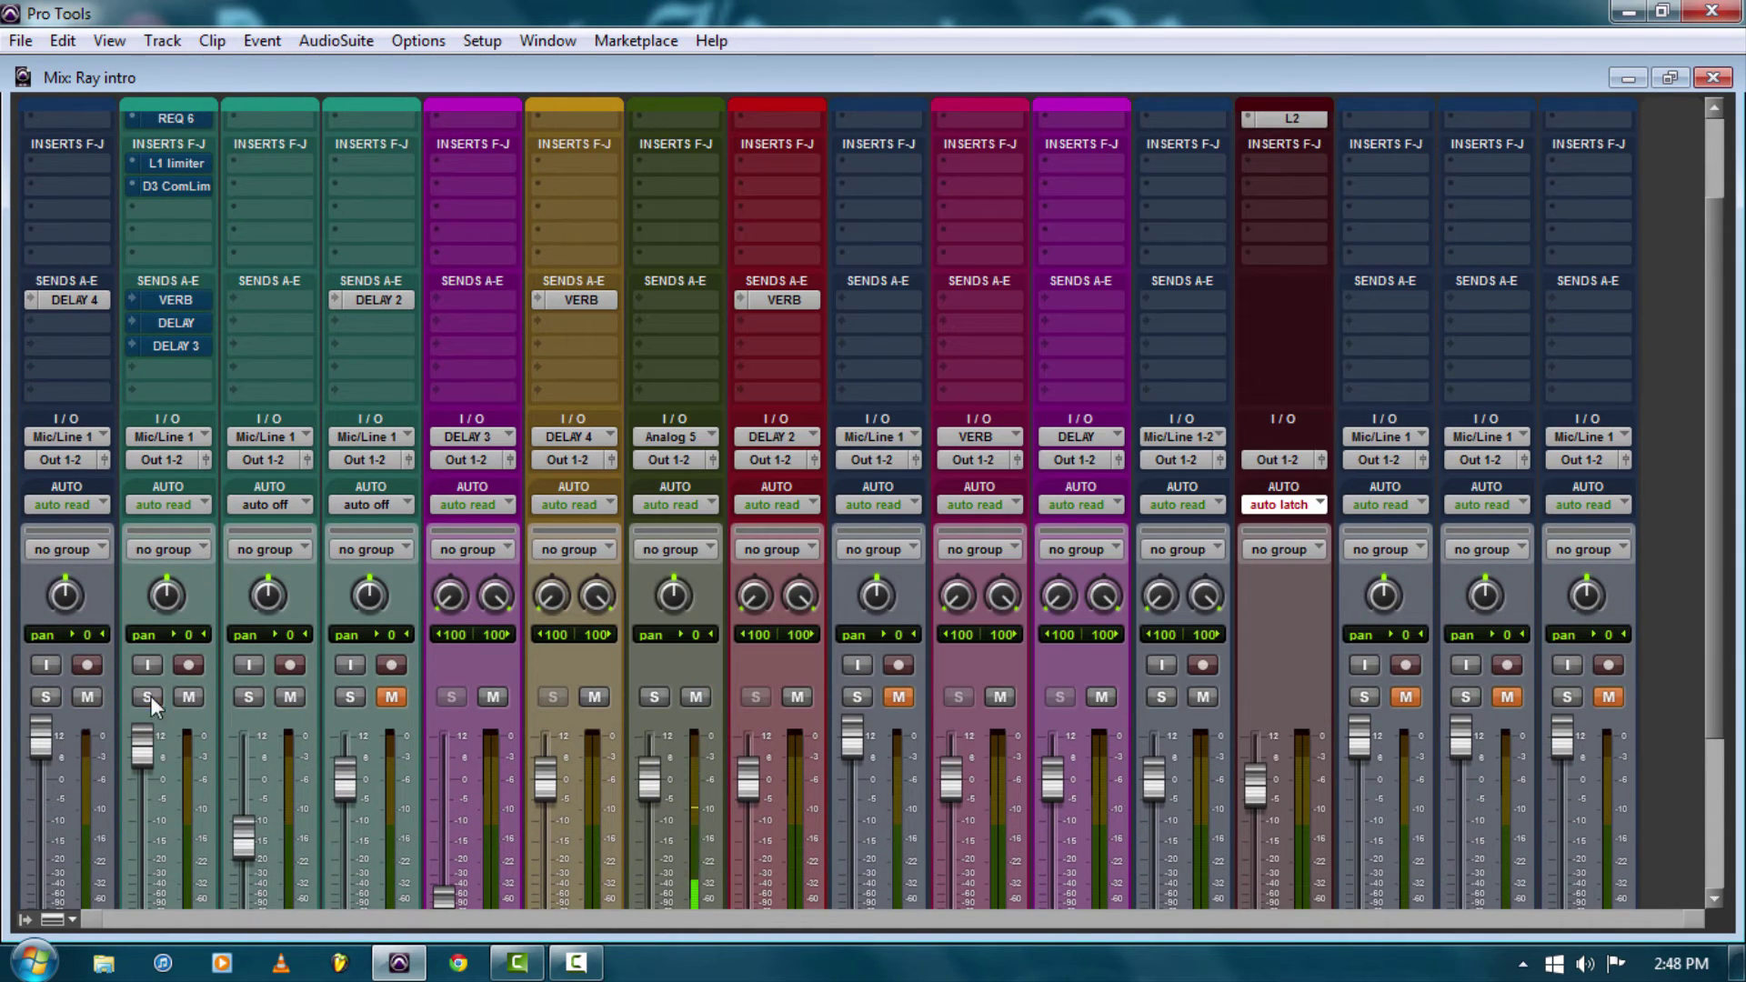
scroll(152, 696, "up", 2)
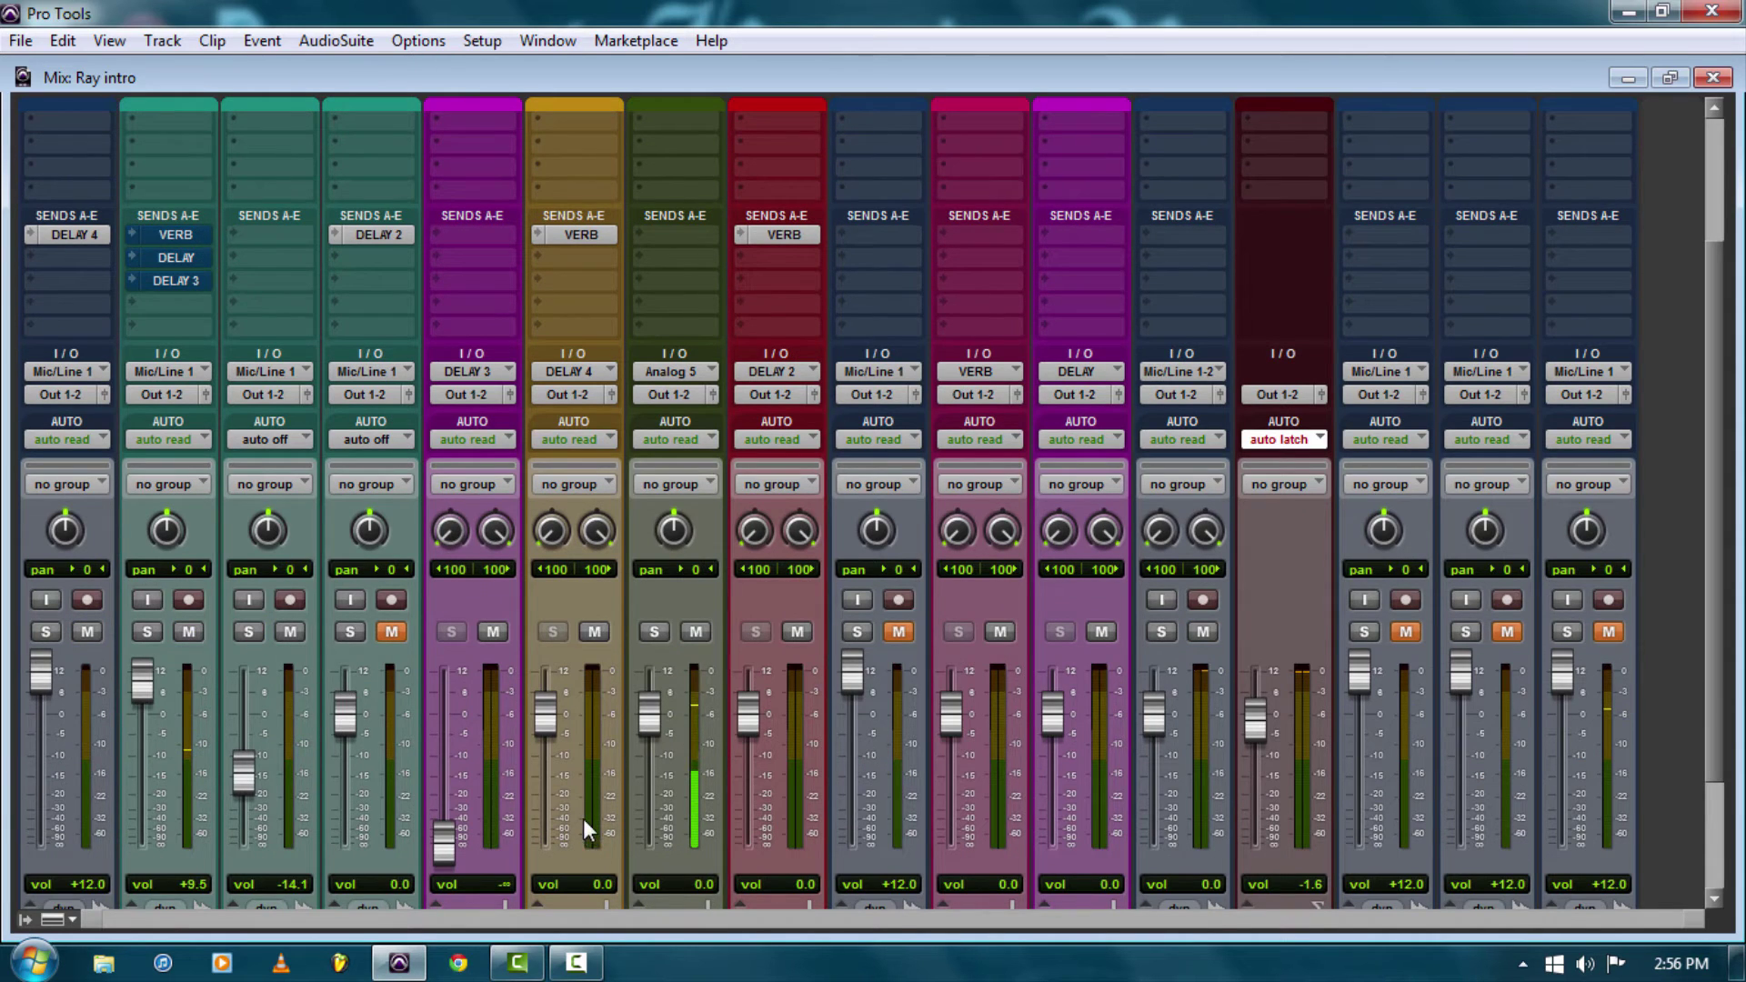
scroll(579, 831, "down", 1)
scroll(580, 820, "down", 3)
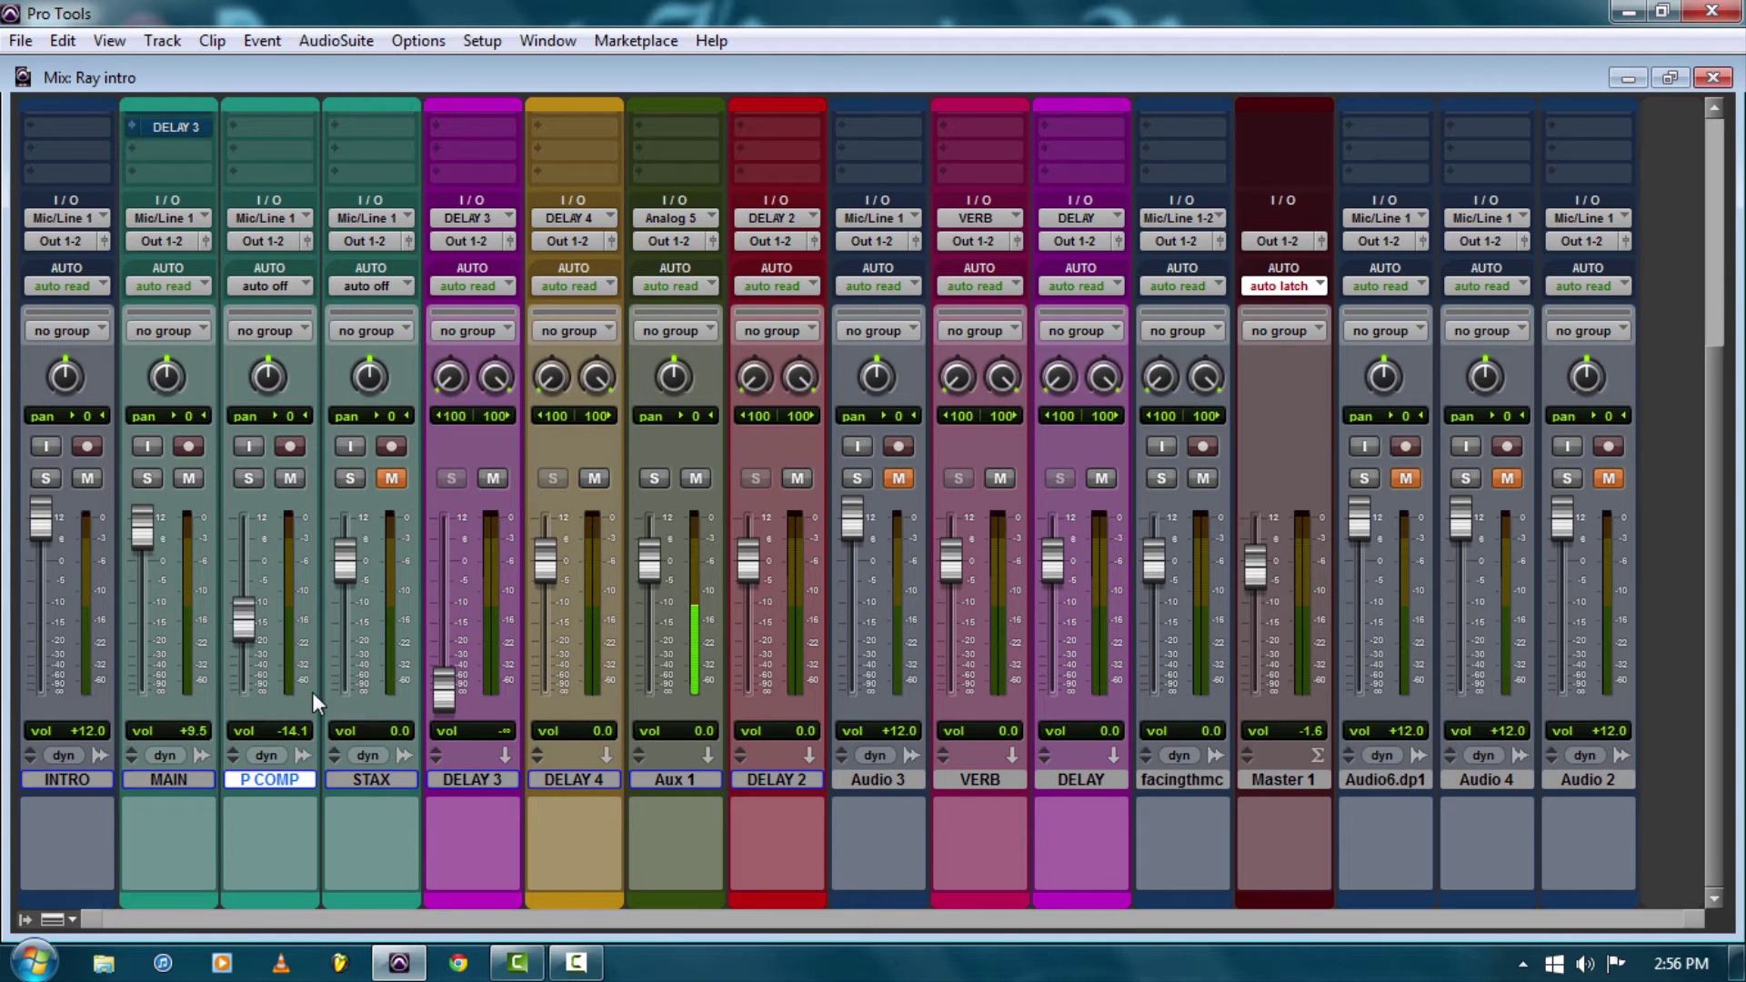
scroll(306, 650, "up", 6)
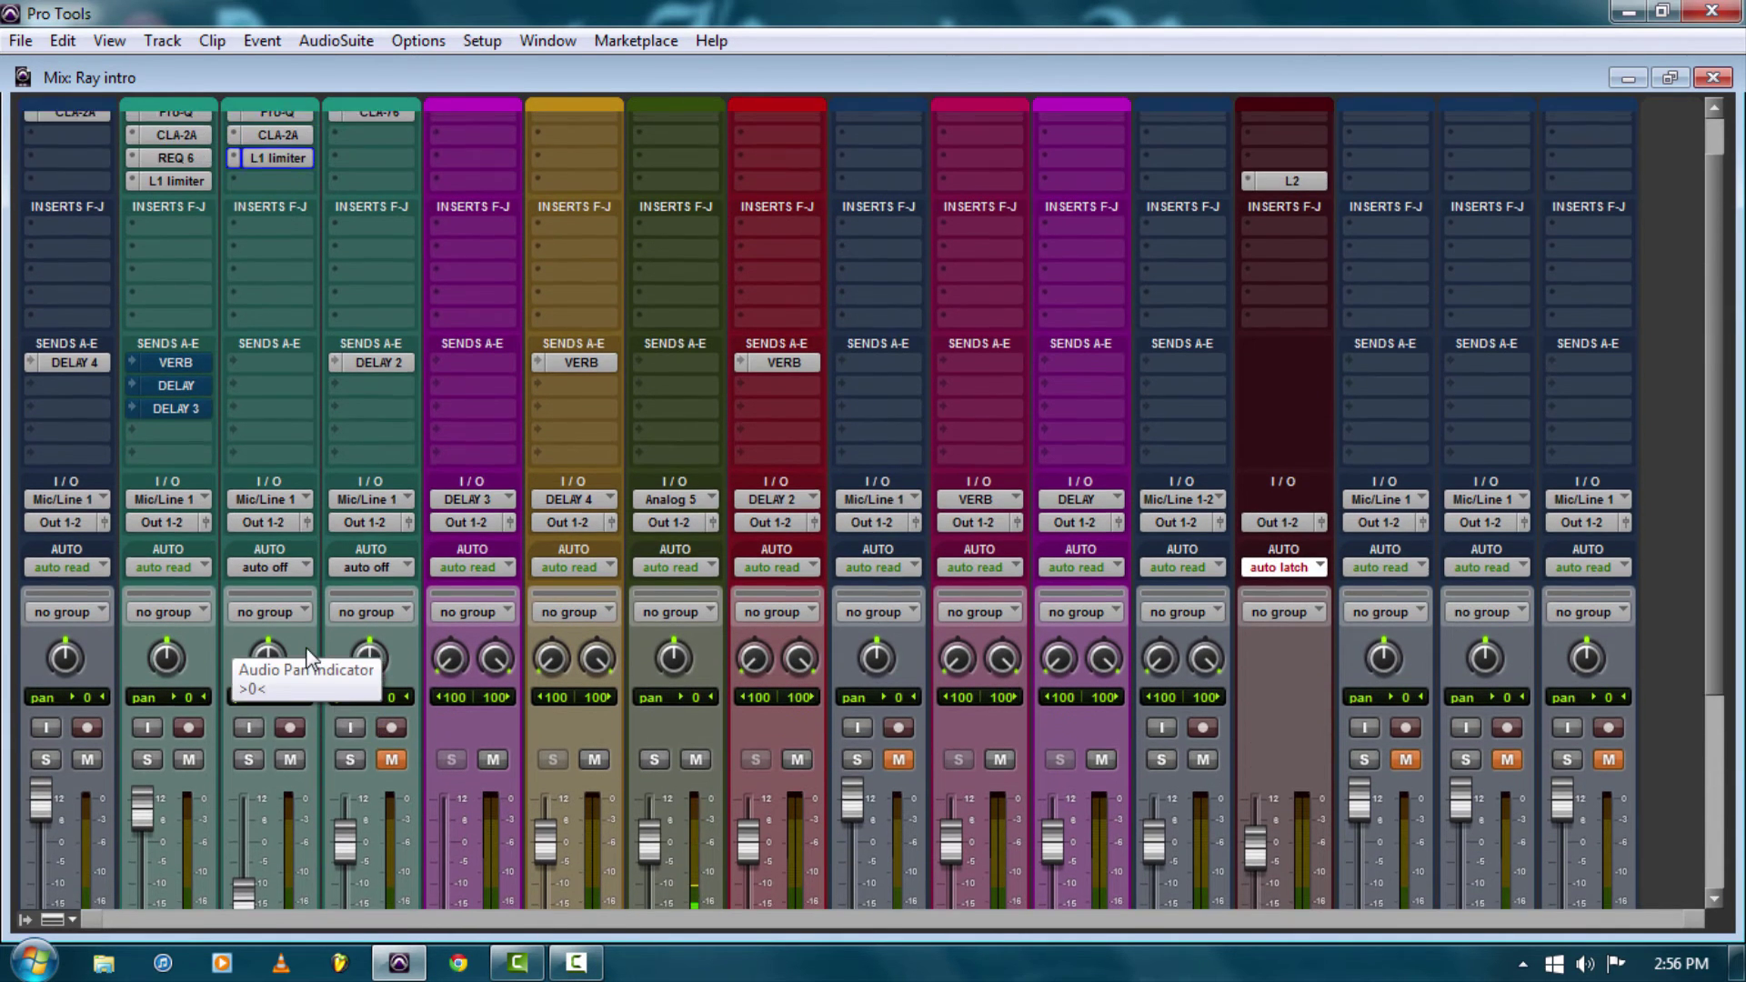
scroll(588, 262, "up", 2)
scroll(760, 602, "down", 2)
scroll(762, 593, "down", 2)
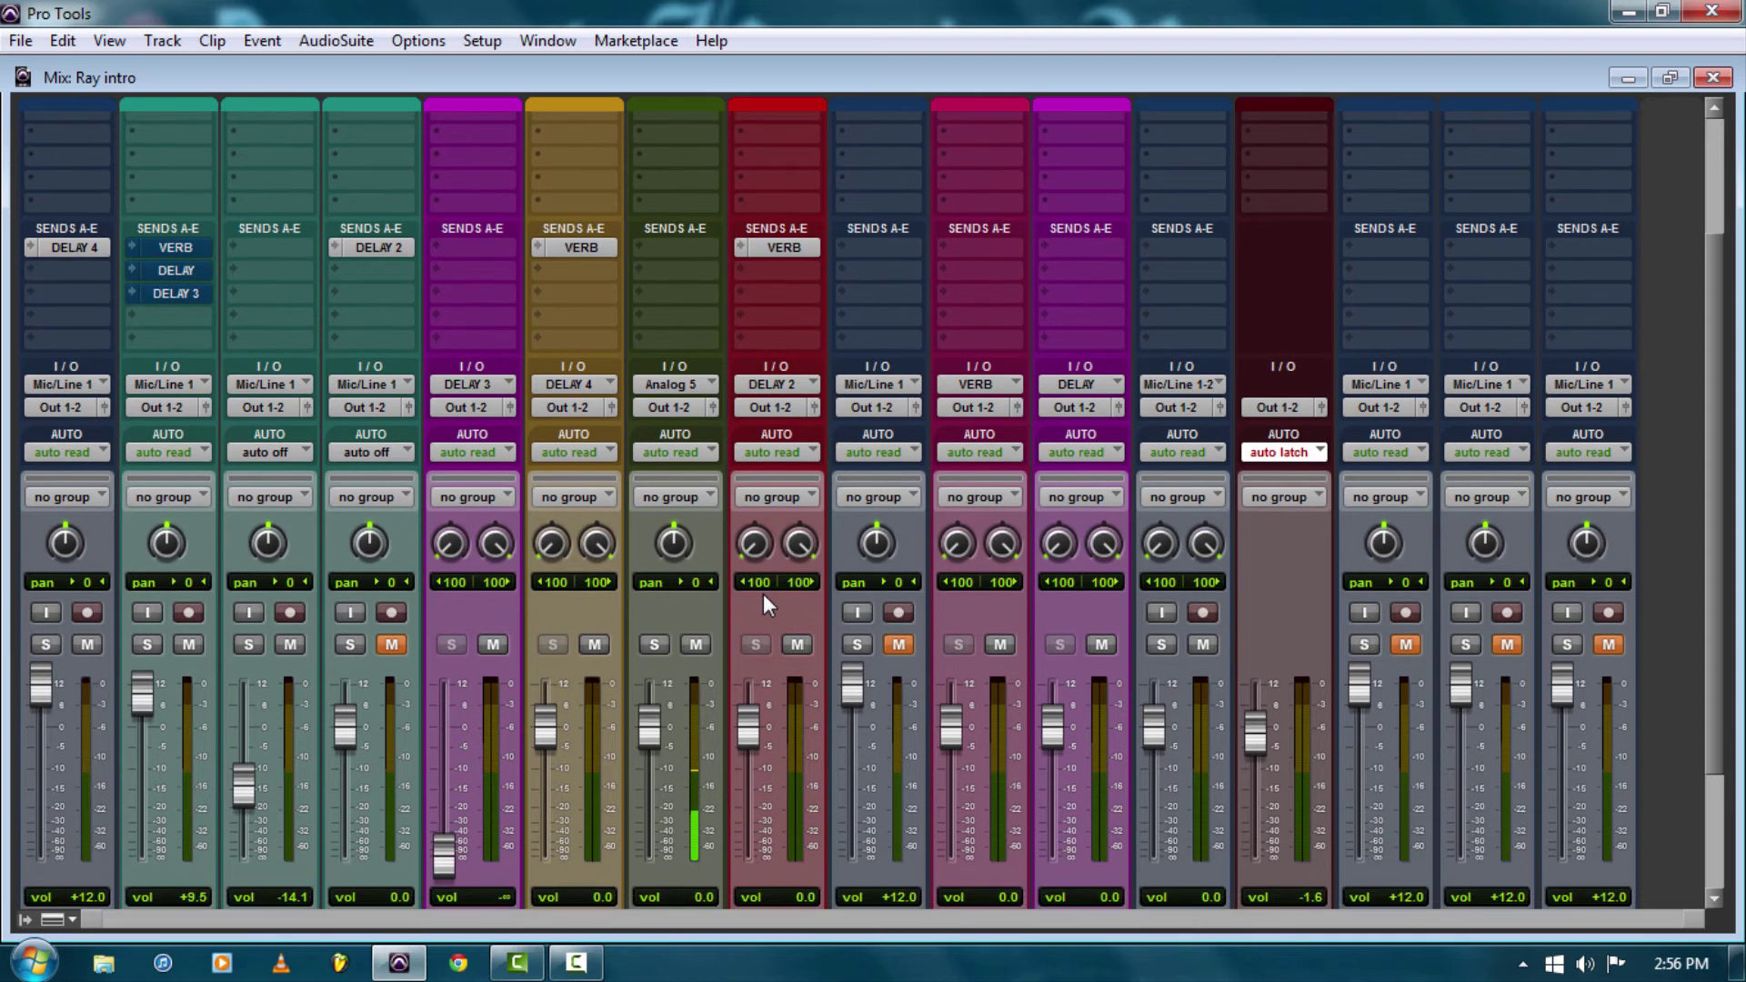
scroll(766, 591, "up", 5)
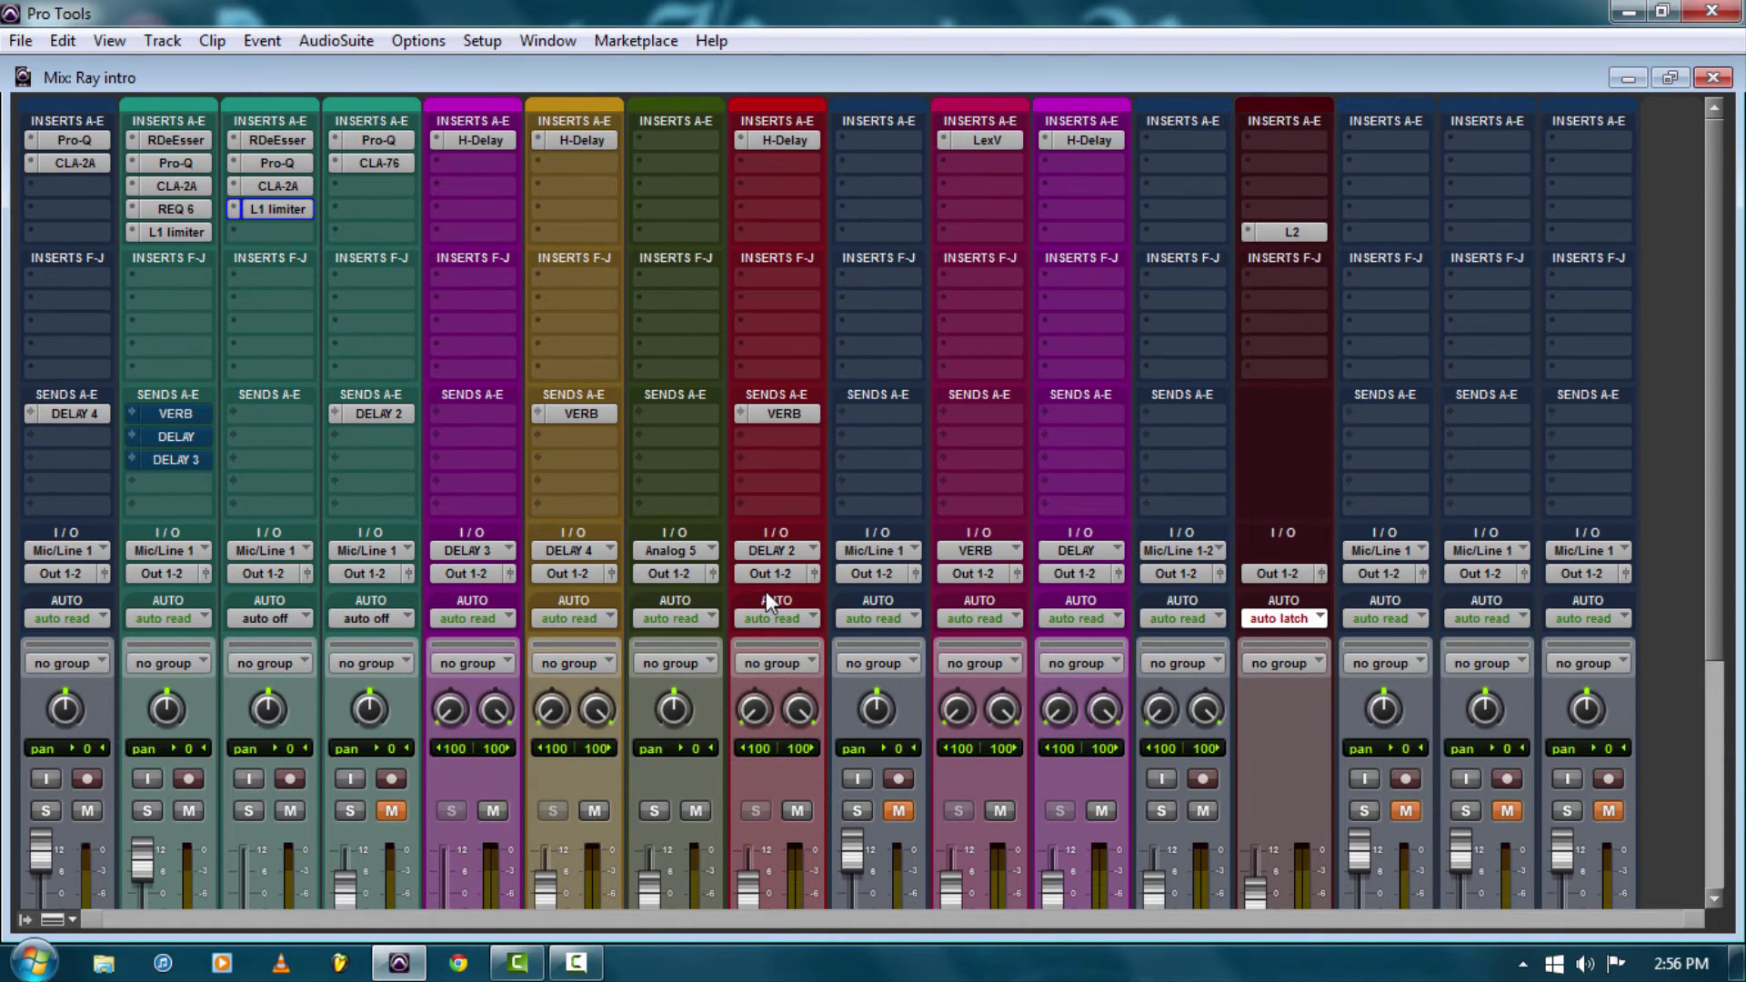
scroll(146, 344, "down", 1)
scroll(152, 345, "up", 1)
mouse_move(579, 971)
scroll(725, 653, "down", 2)
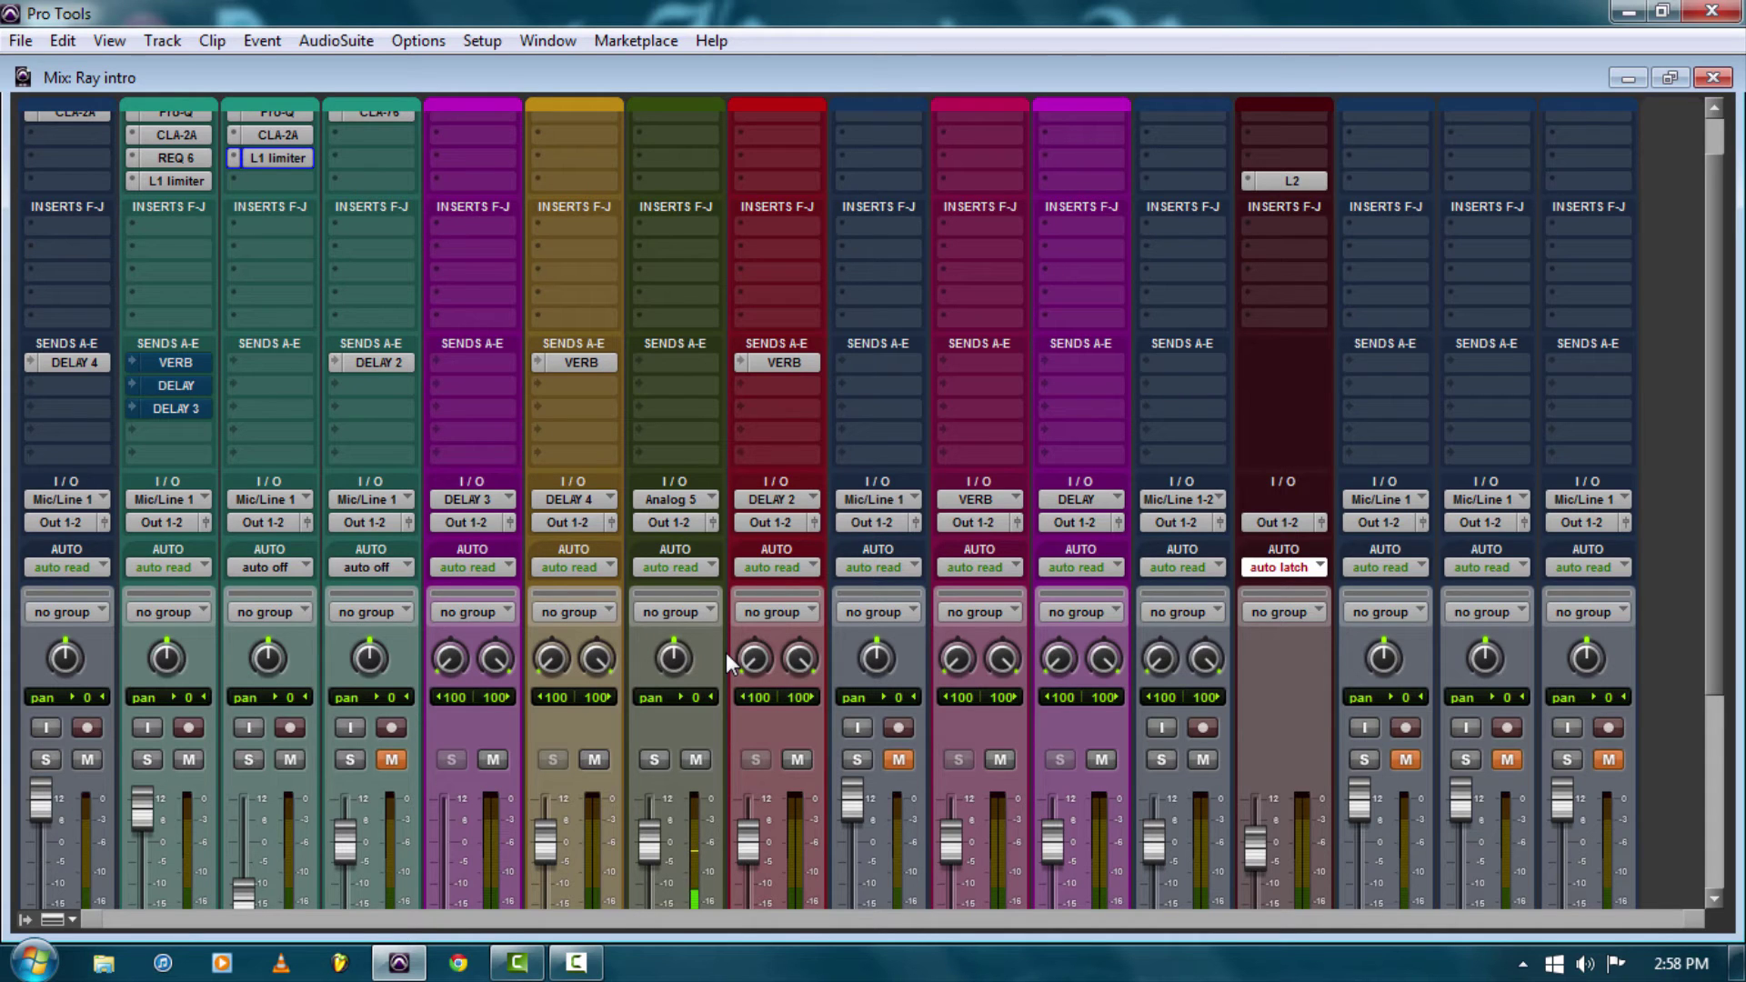
Scroll the Mix window to review the strips: MAIN at +9.5 dB, P COMP at -14.1 dB, STAX muted.
scroll(656, 633, "down", 6)
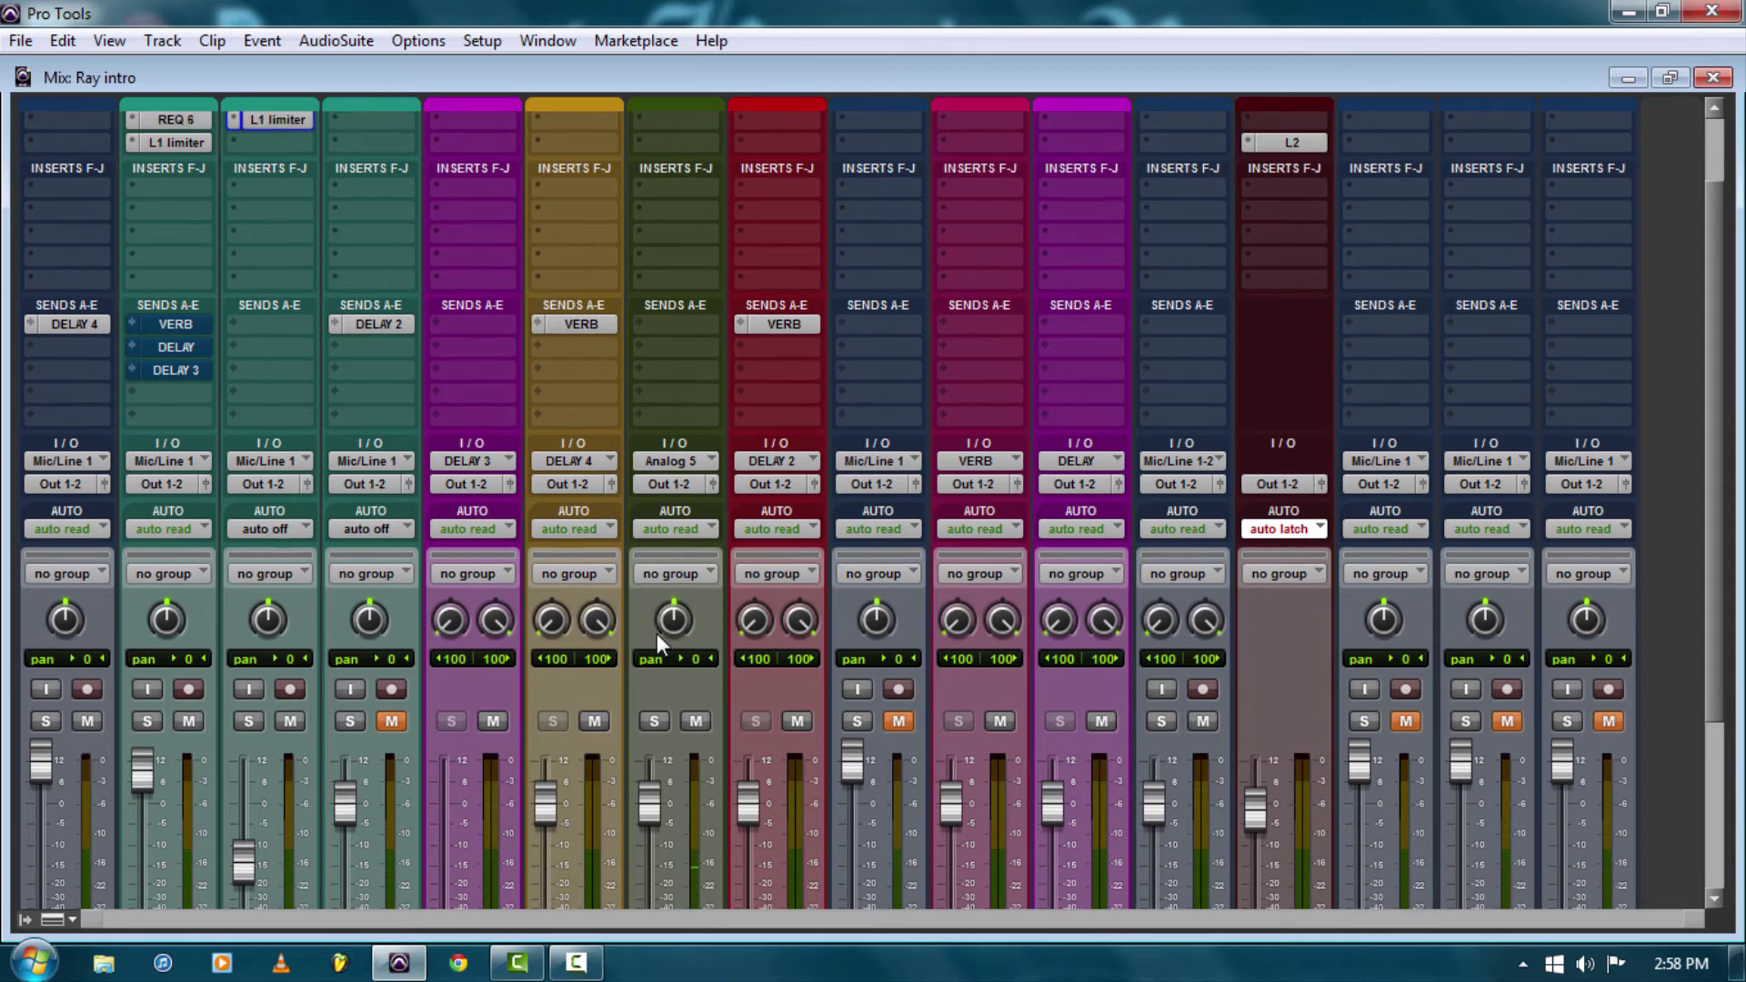
scroll(765, 766, "up", 8)
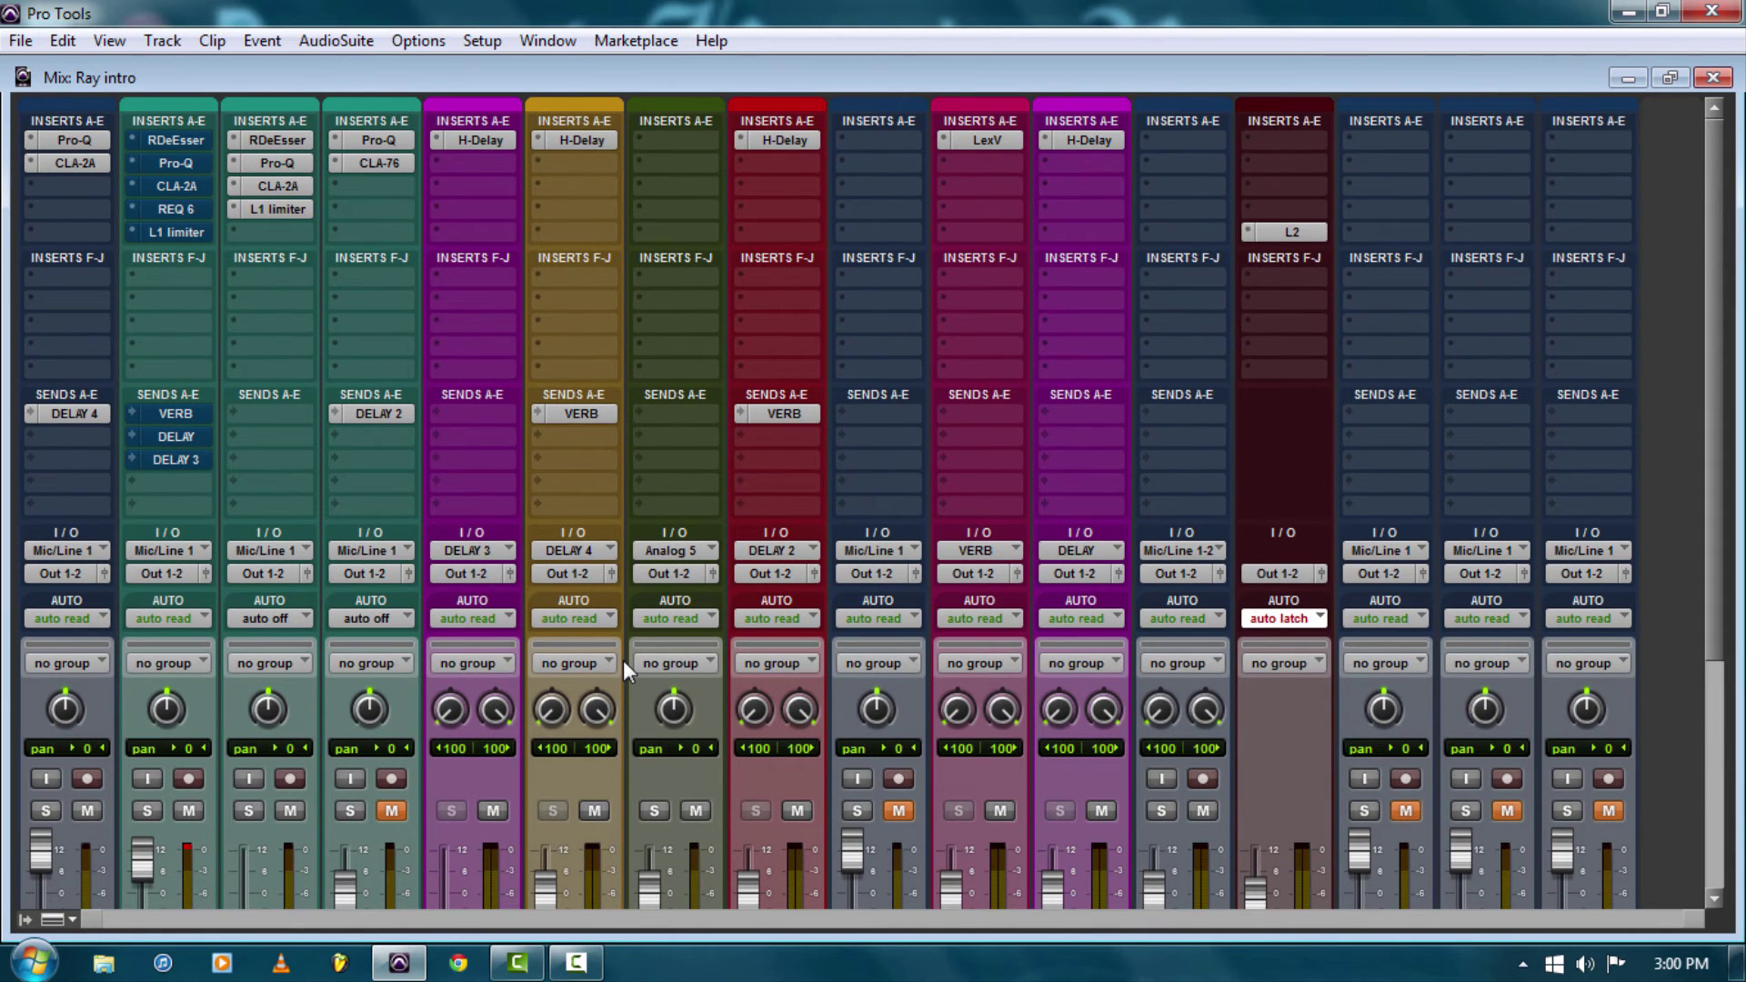
scroll(624, 660, "down", 7)
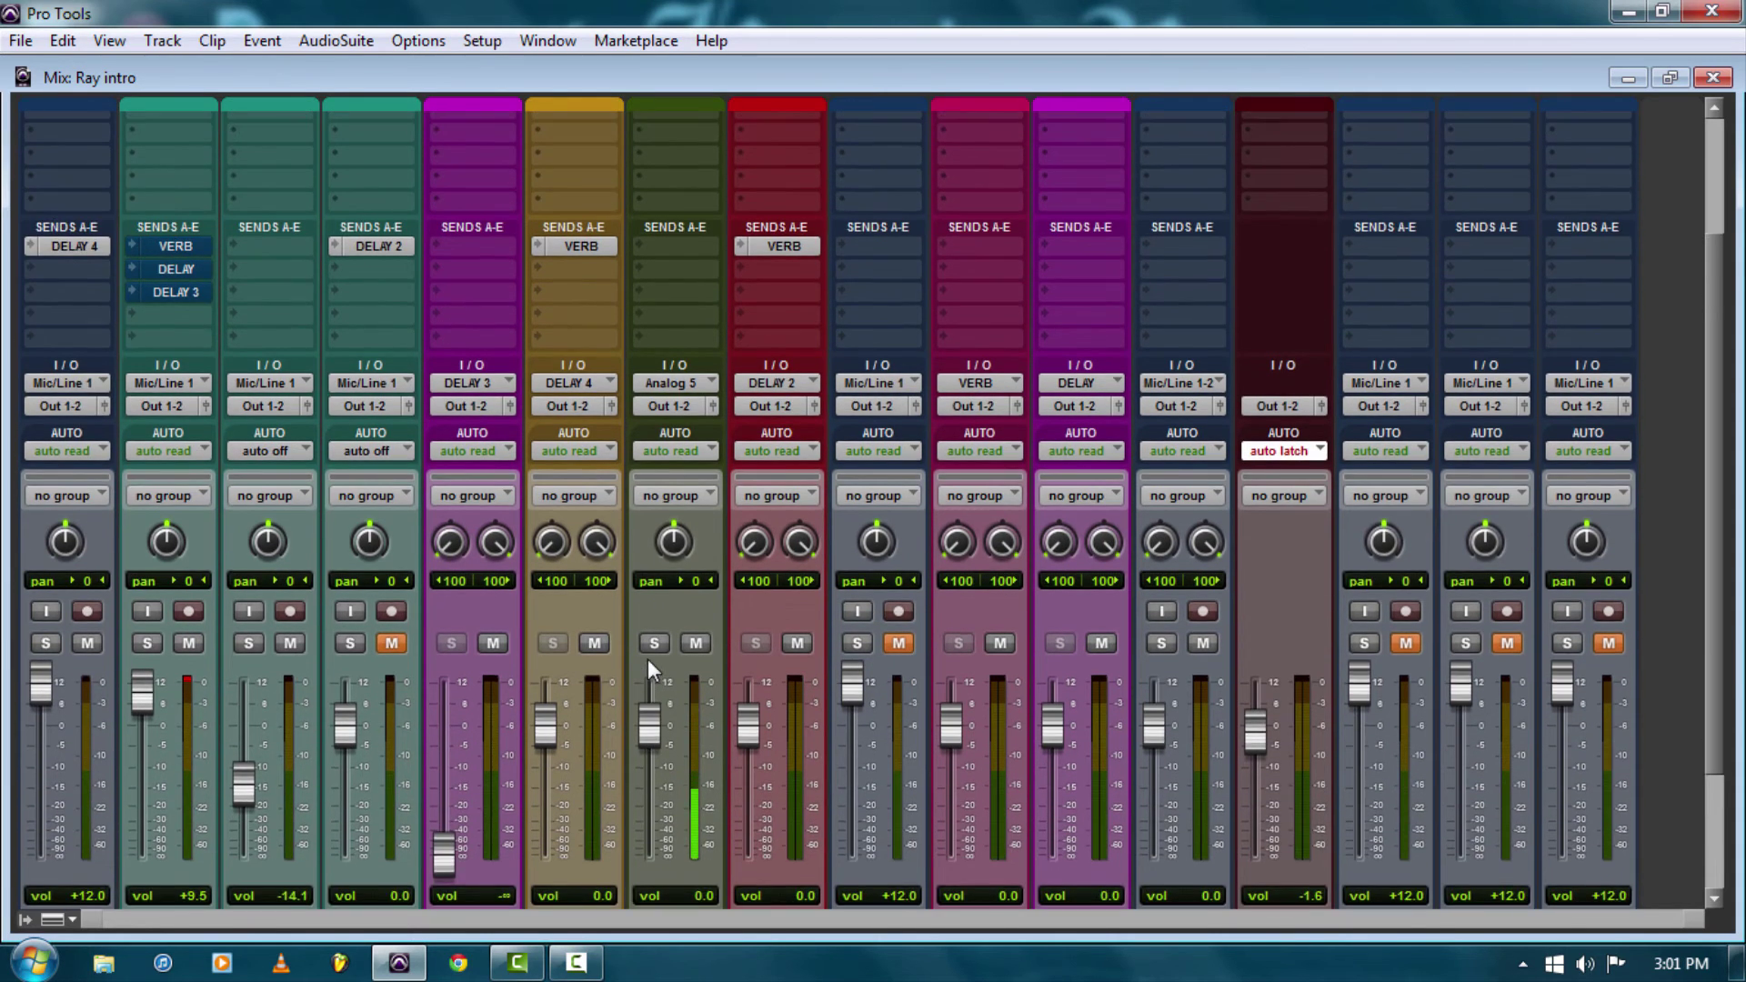
scroll(647, 659, "up", 7)
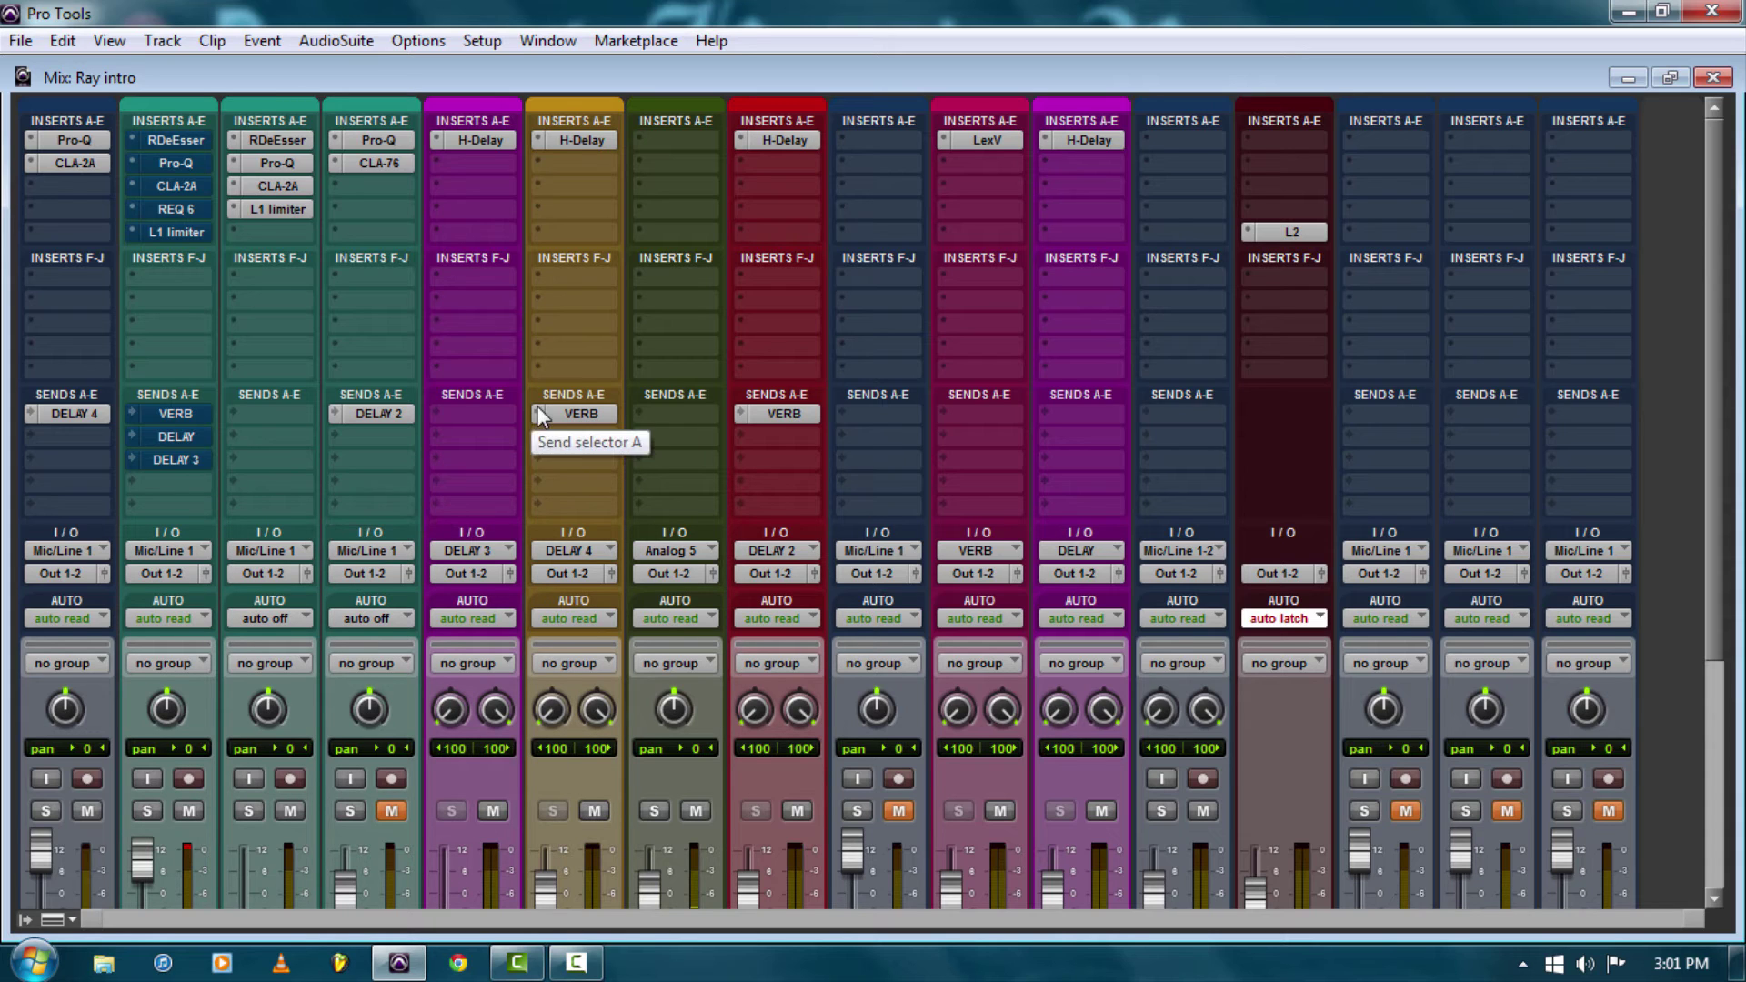
scroll(628, 419, "down", 1)
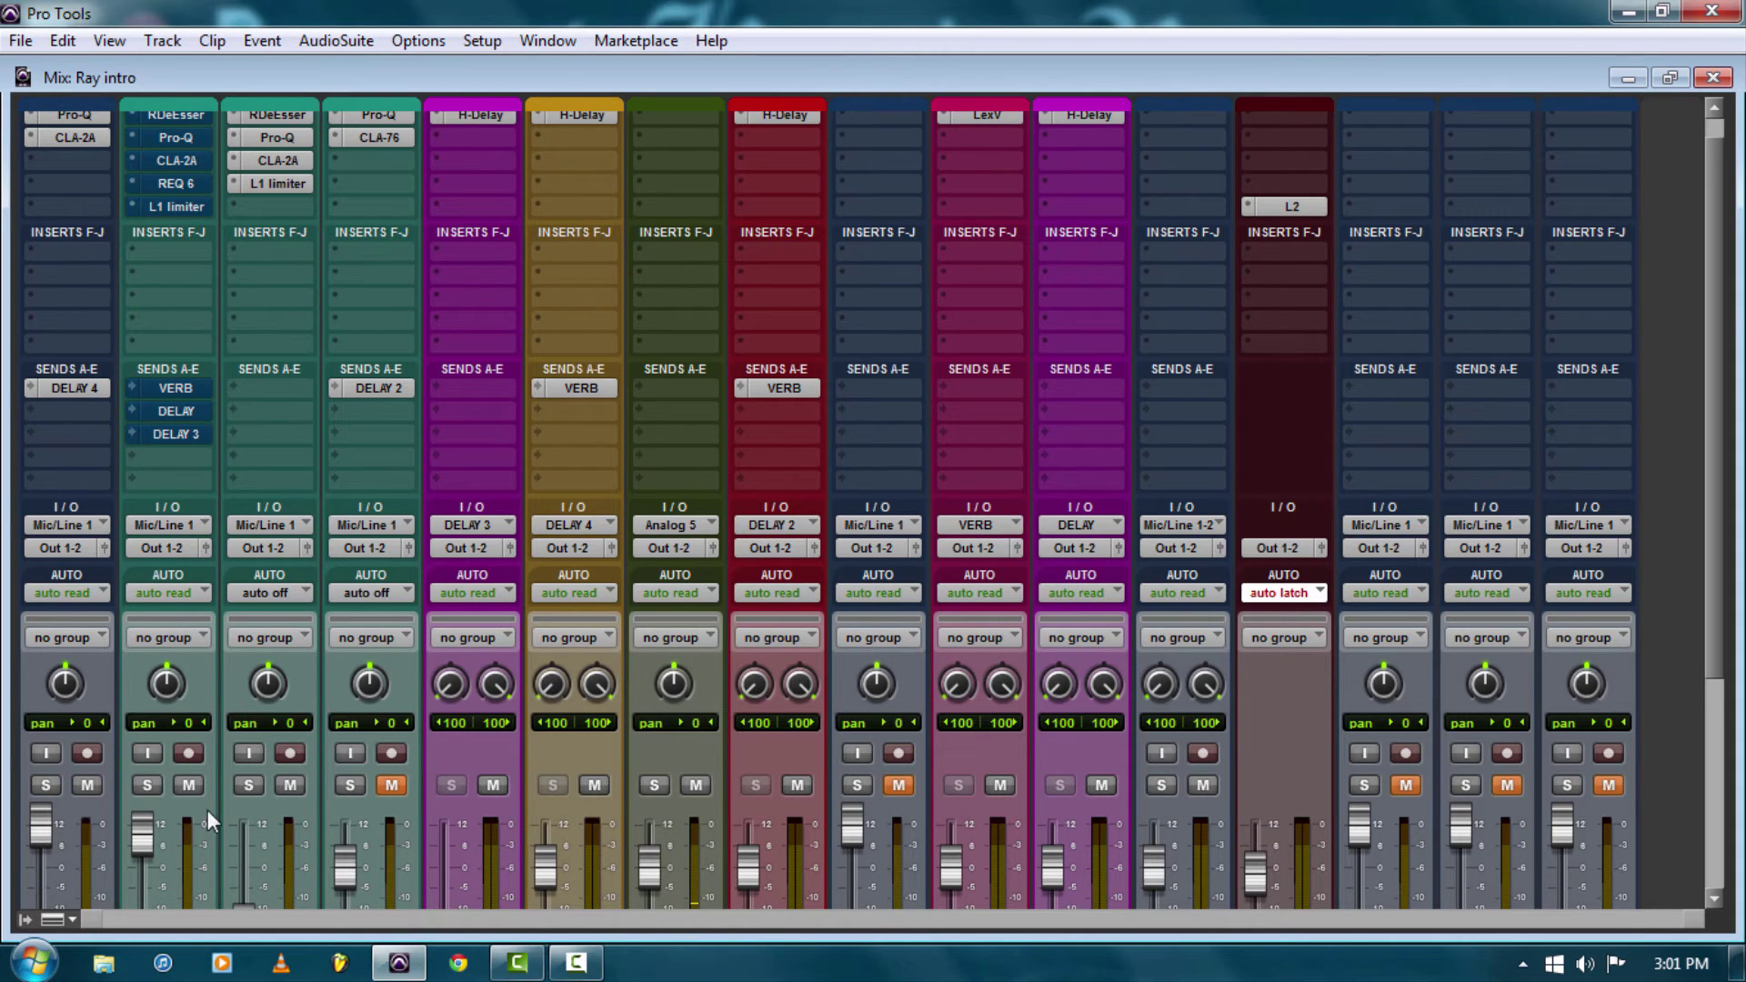
scroll(208, 818, "up", 1)
scroll(282, 878, "down", 7)
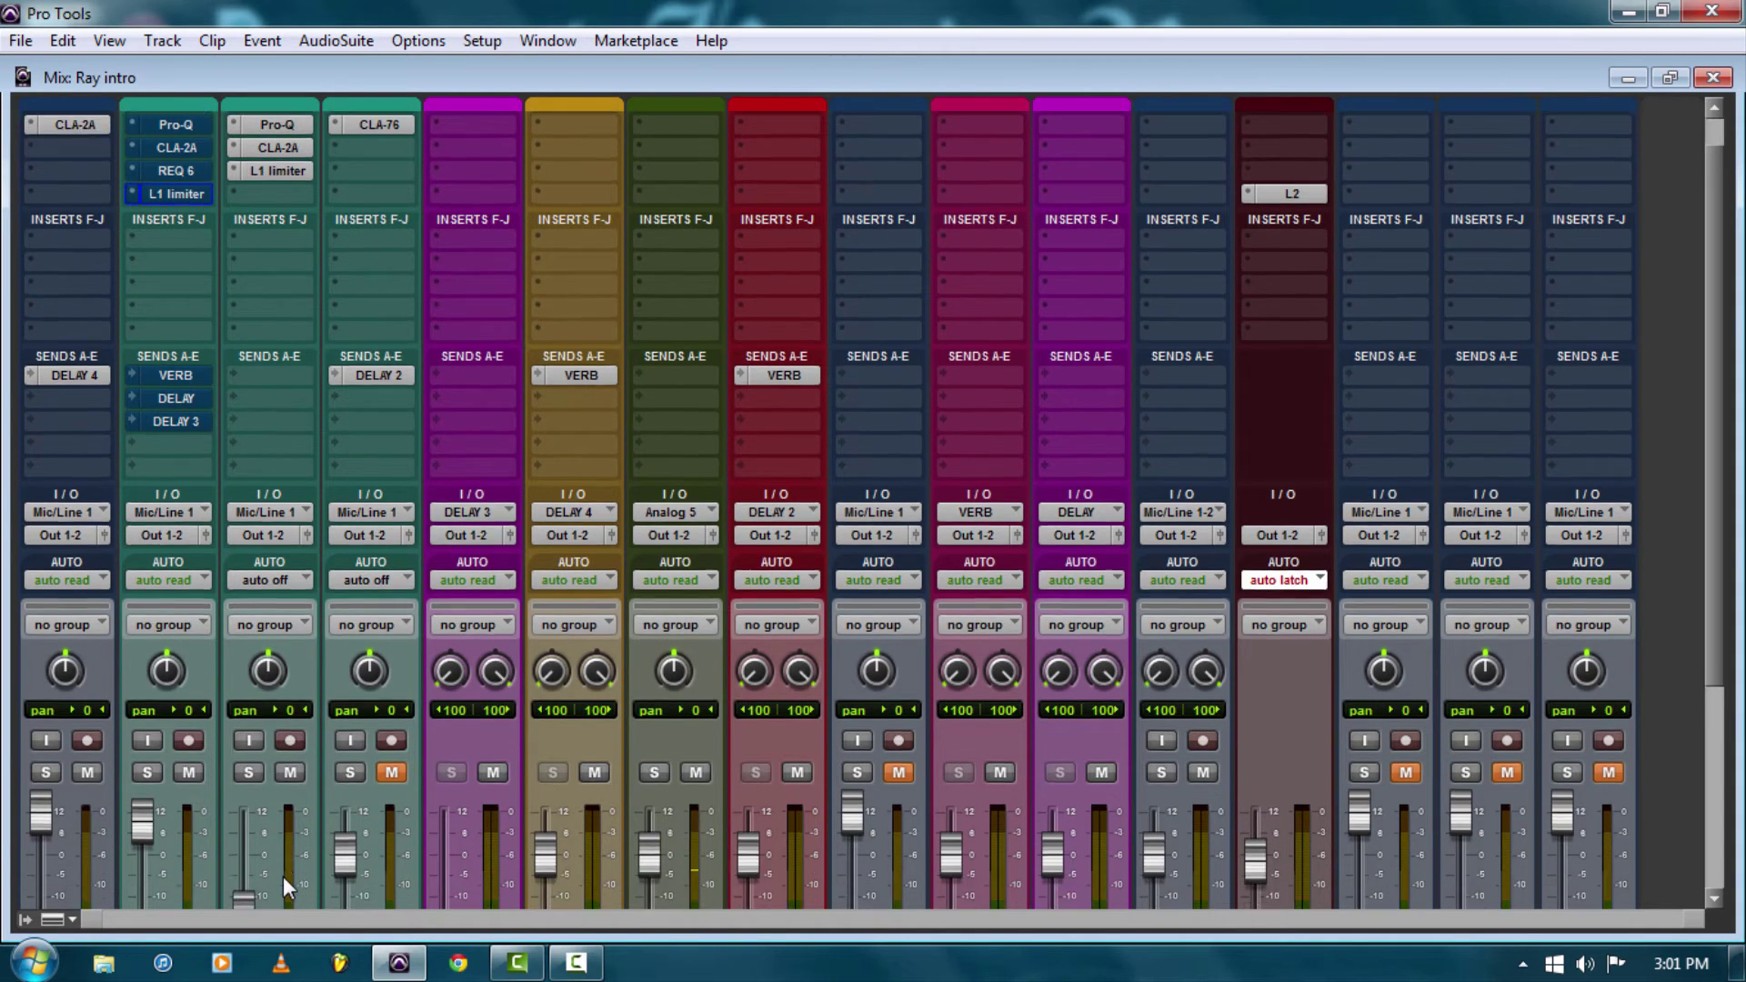
scroll(262, 794, "down", 2)
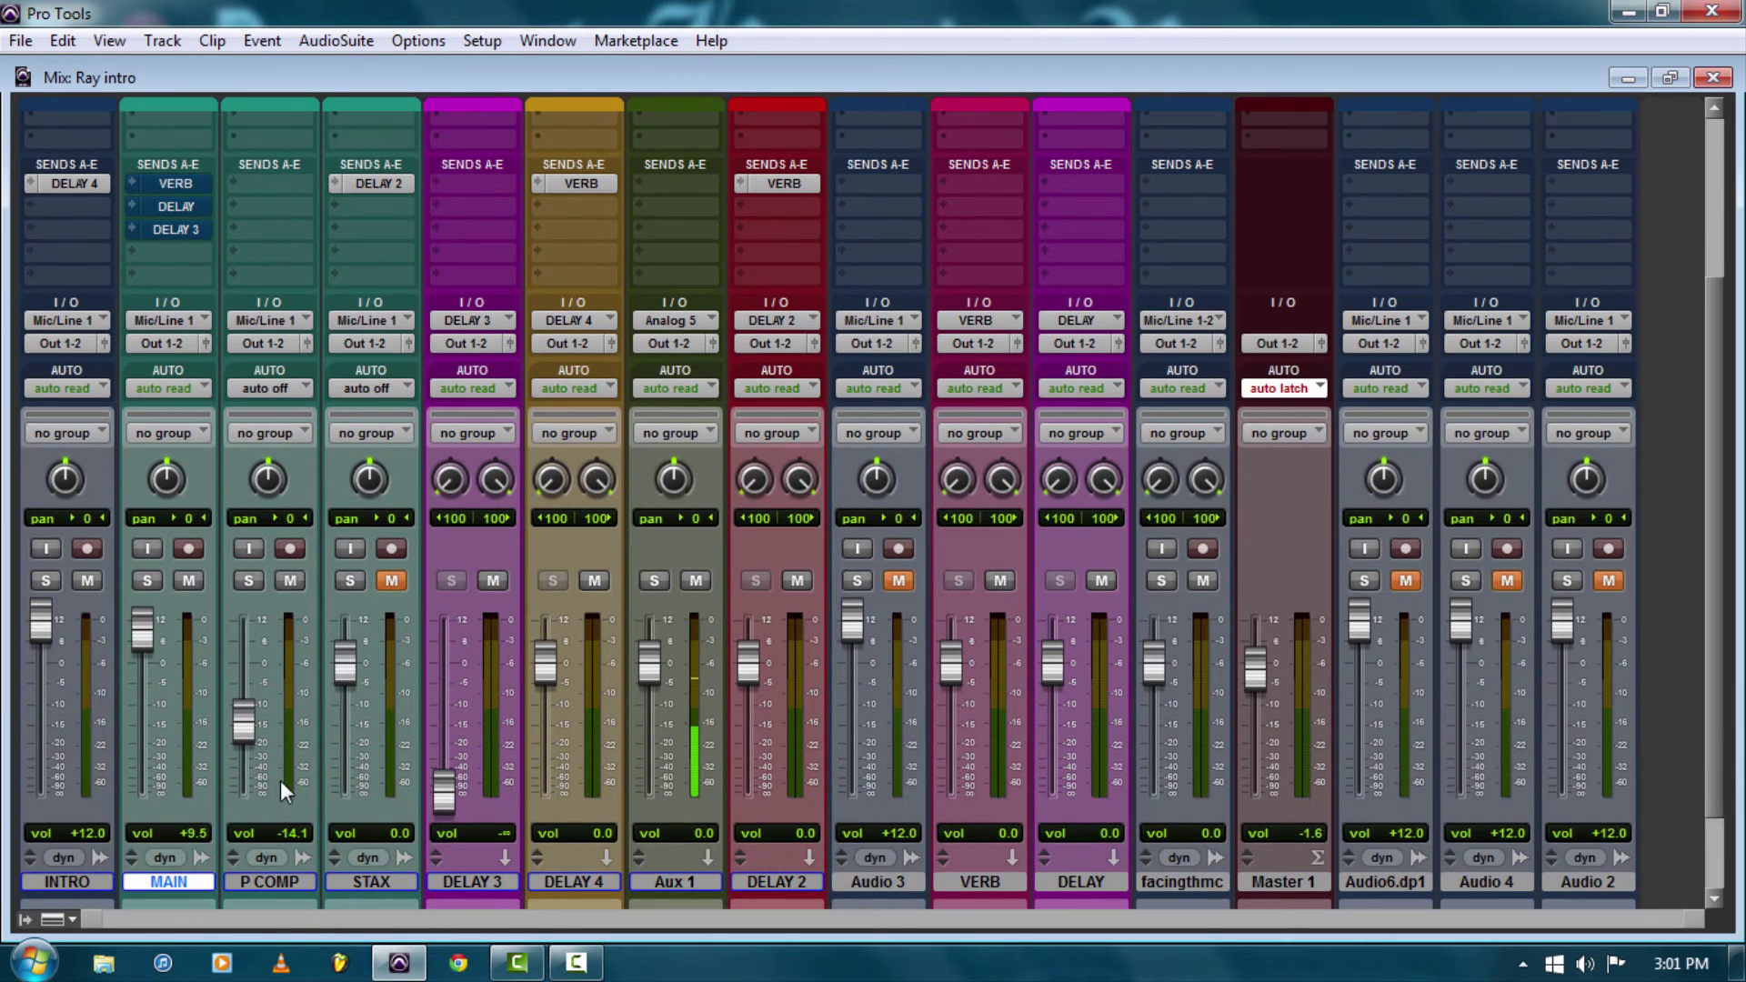
scroll(252, 772, "up", 1)
scroll(253, 772, "up", 8)
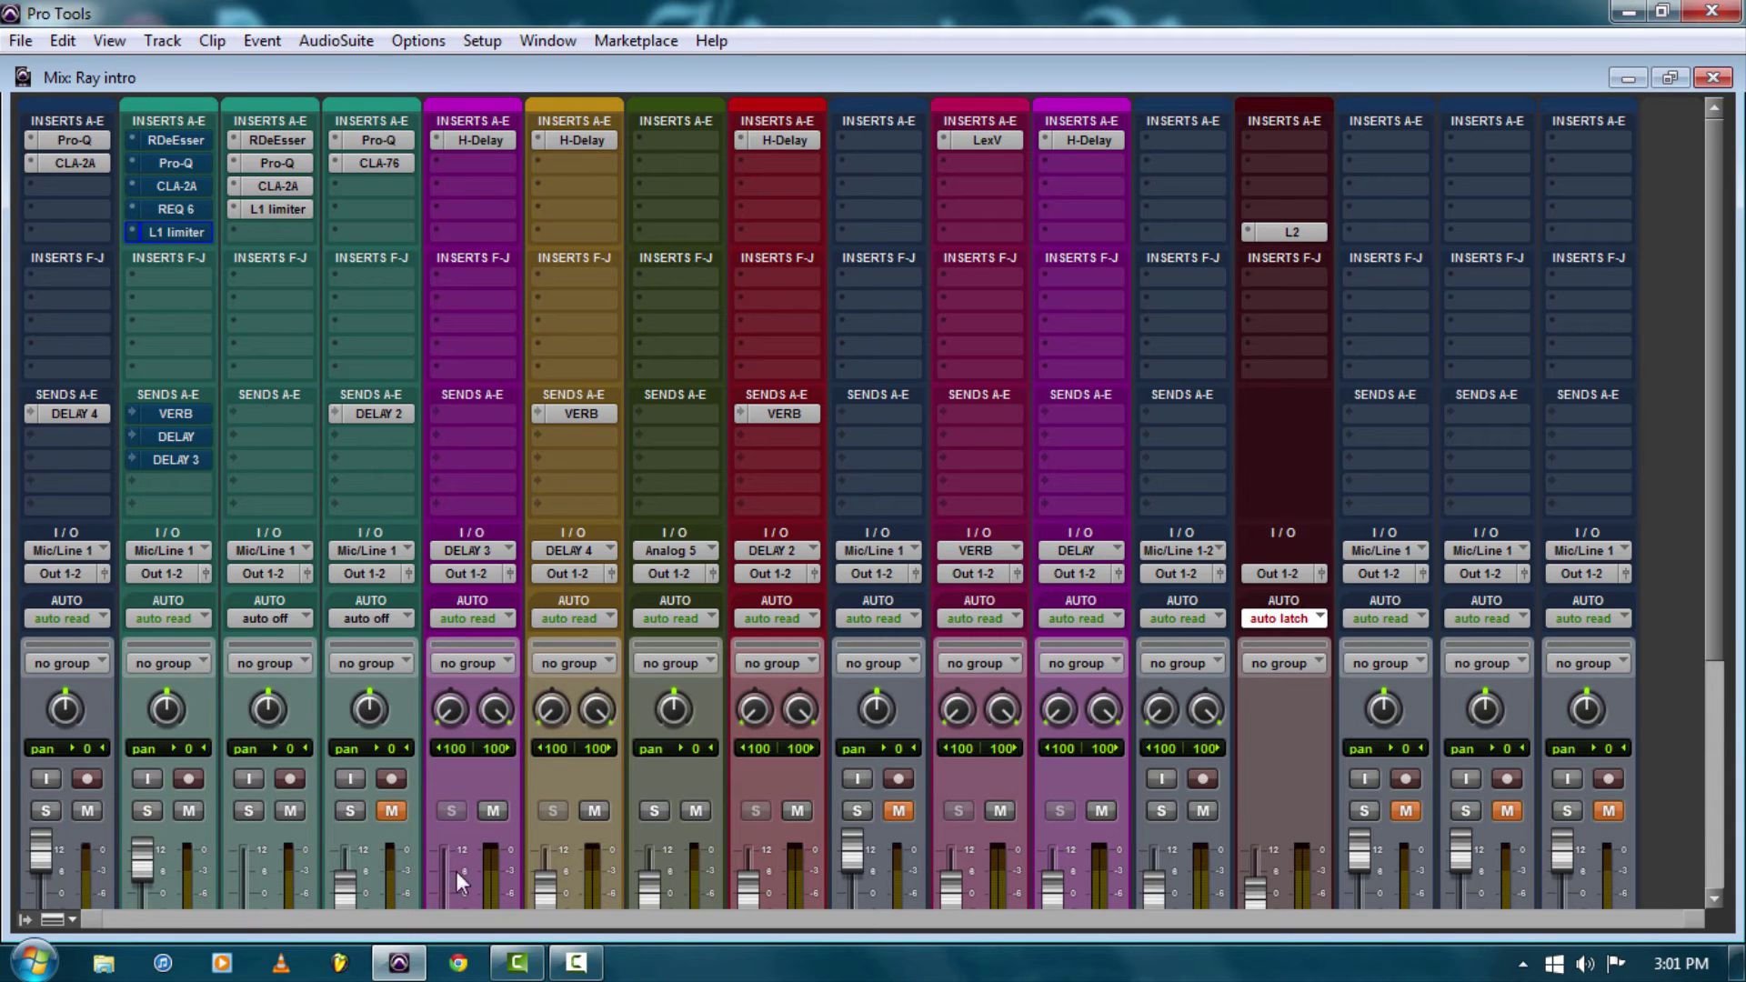
scroll(340, 683, "down", 5)
scroll(340, 684, "up", 2)
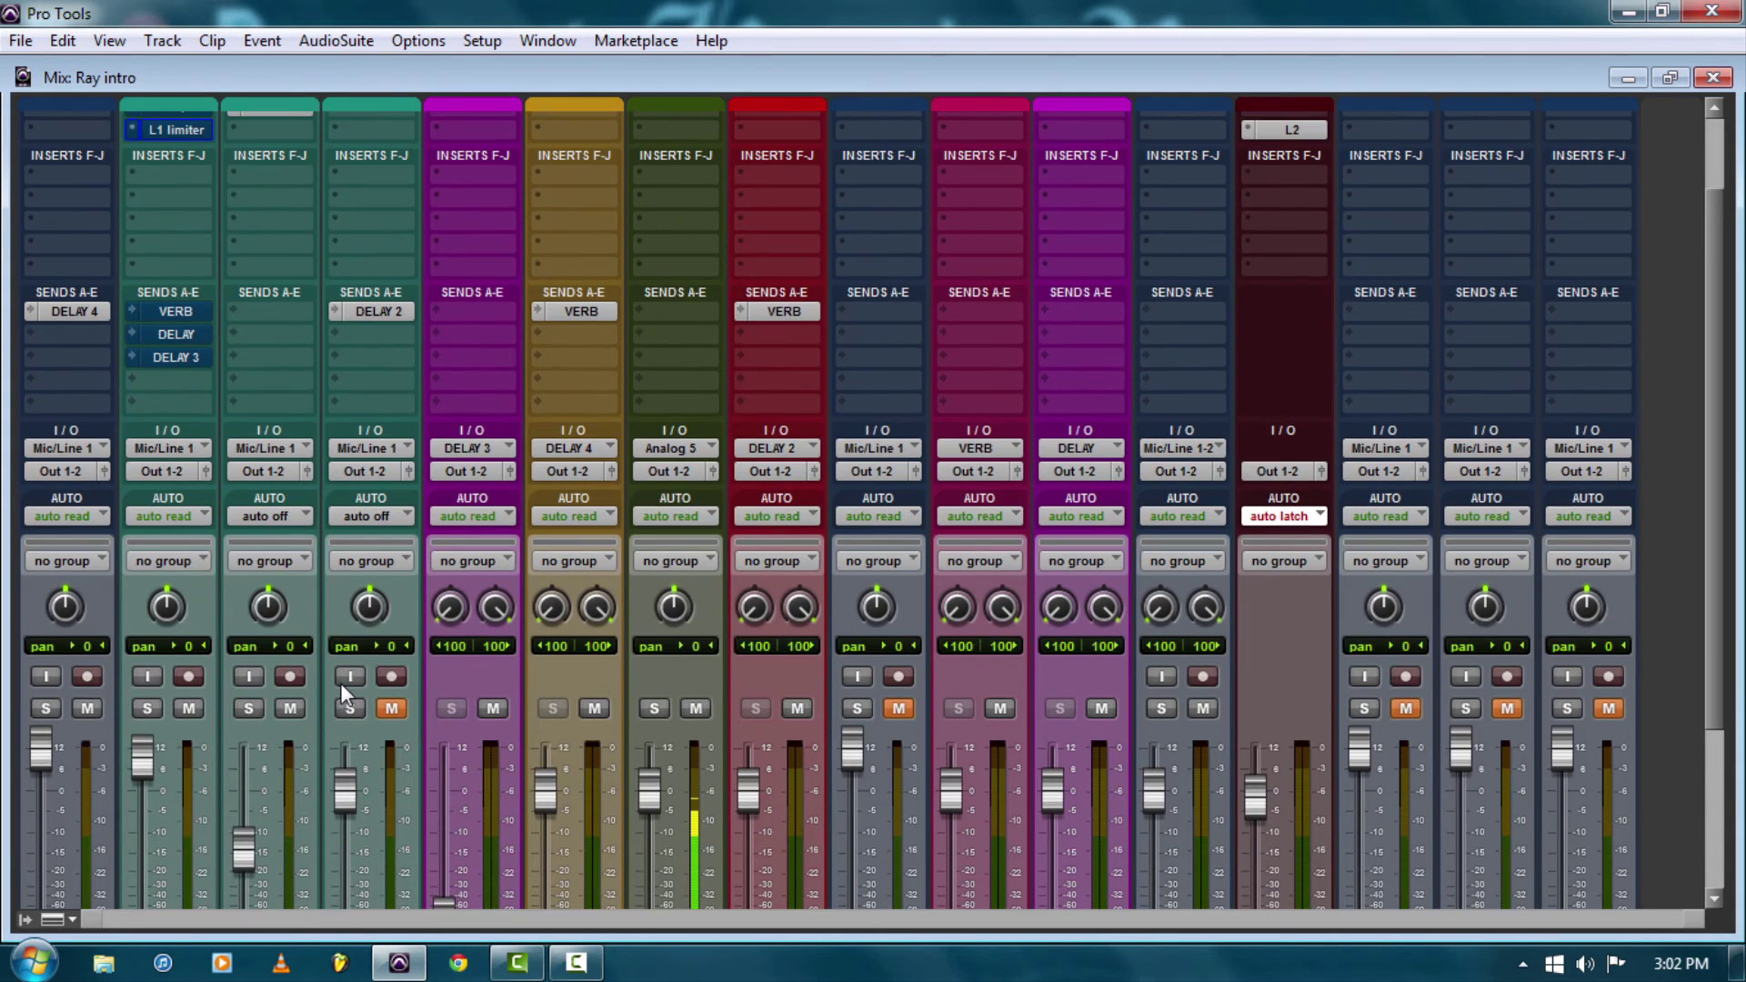
scroll(340, 684, "up", 4)
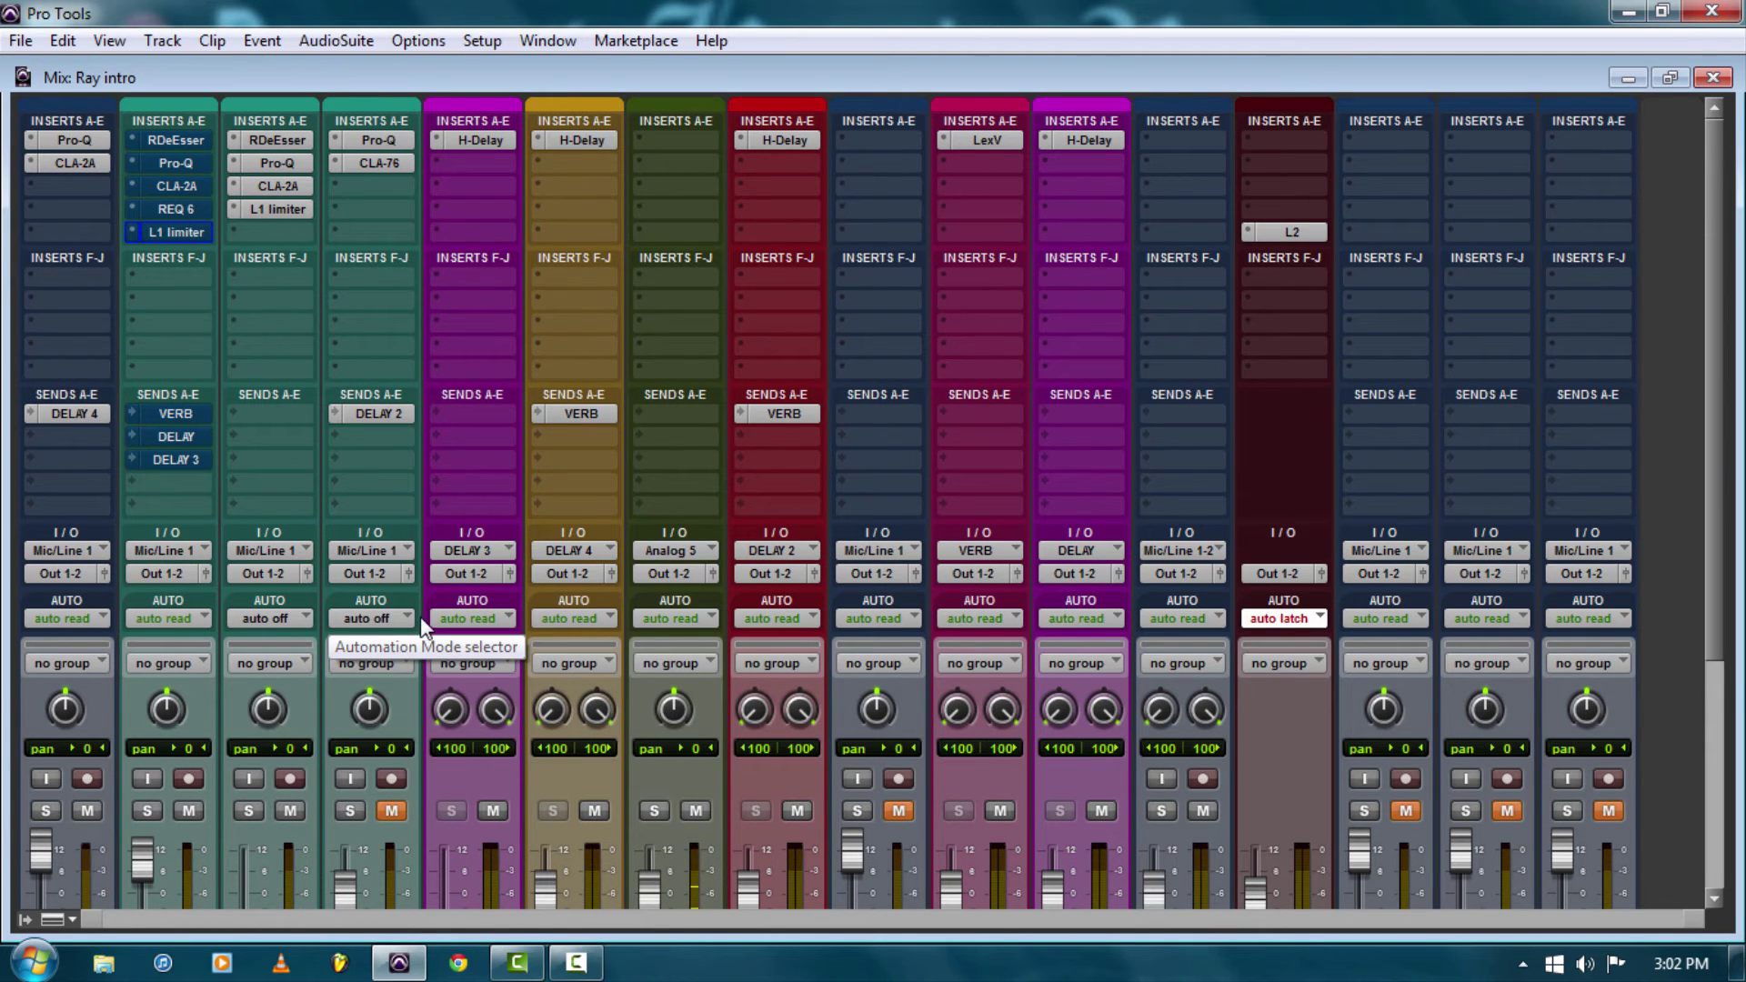
scroll(447, 673, "down", 8)
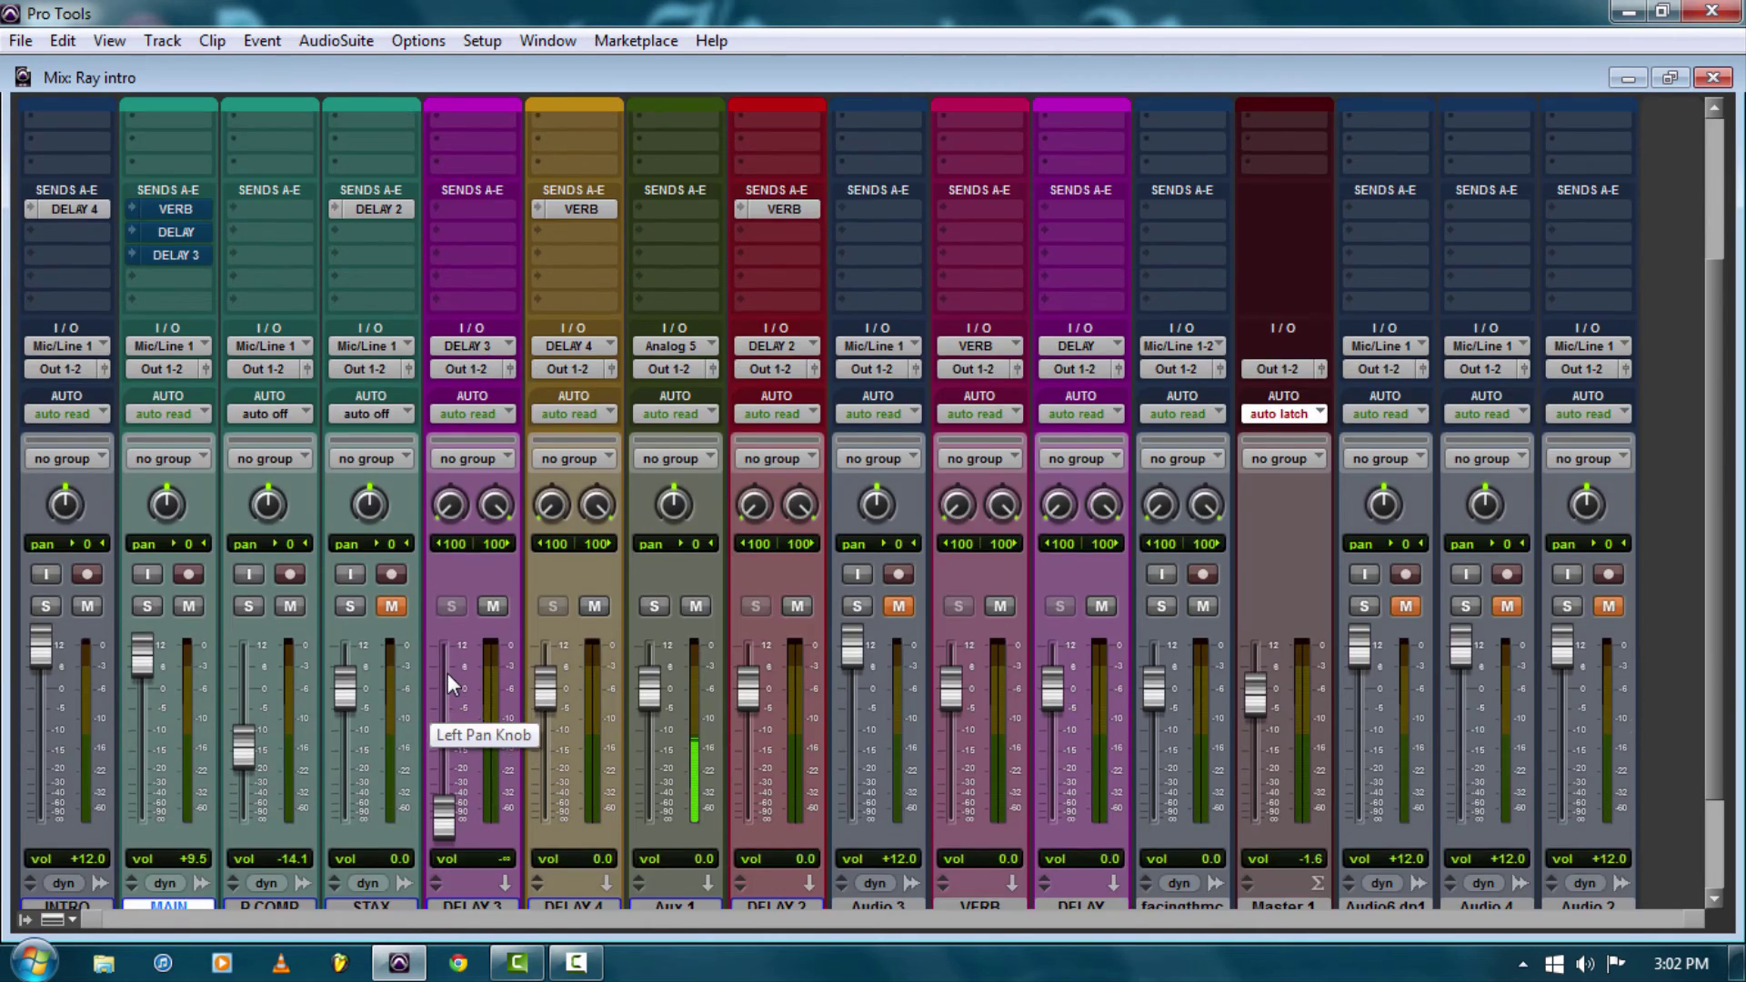
scroll(448, 672, "down", 2)
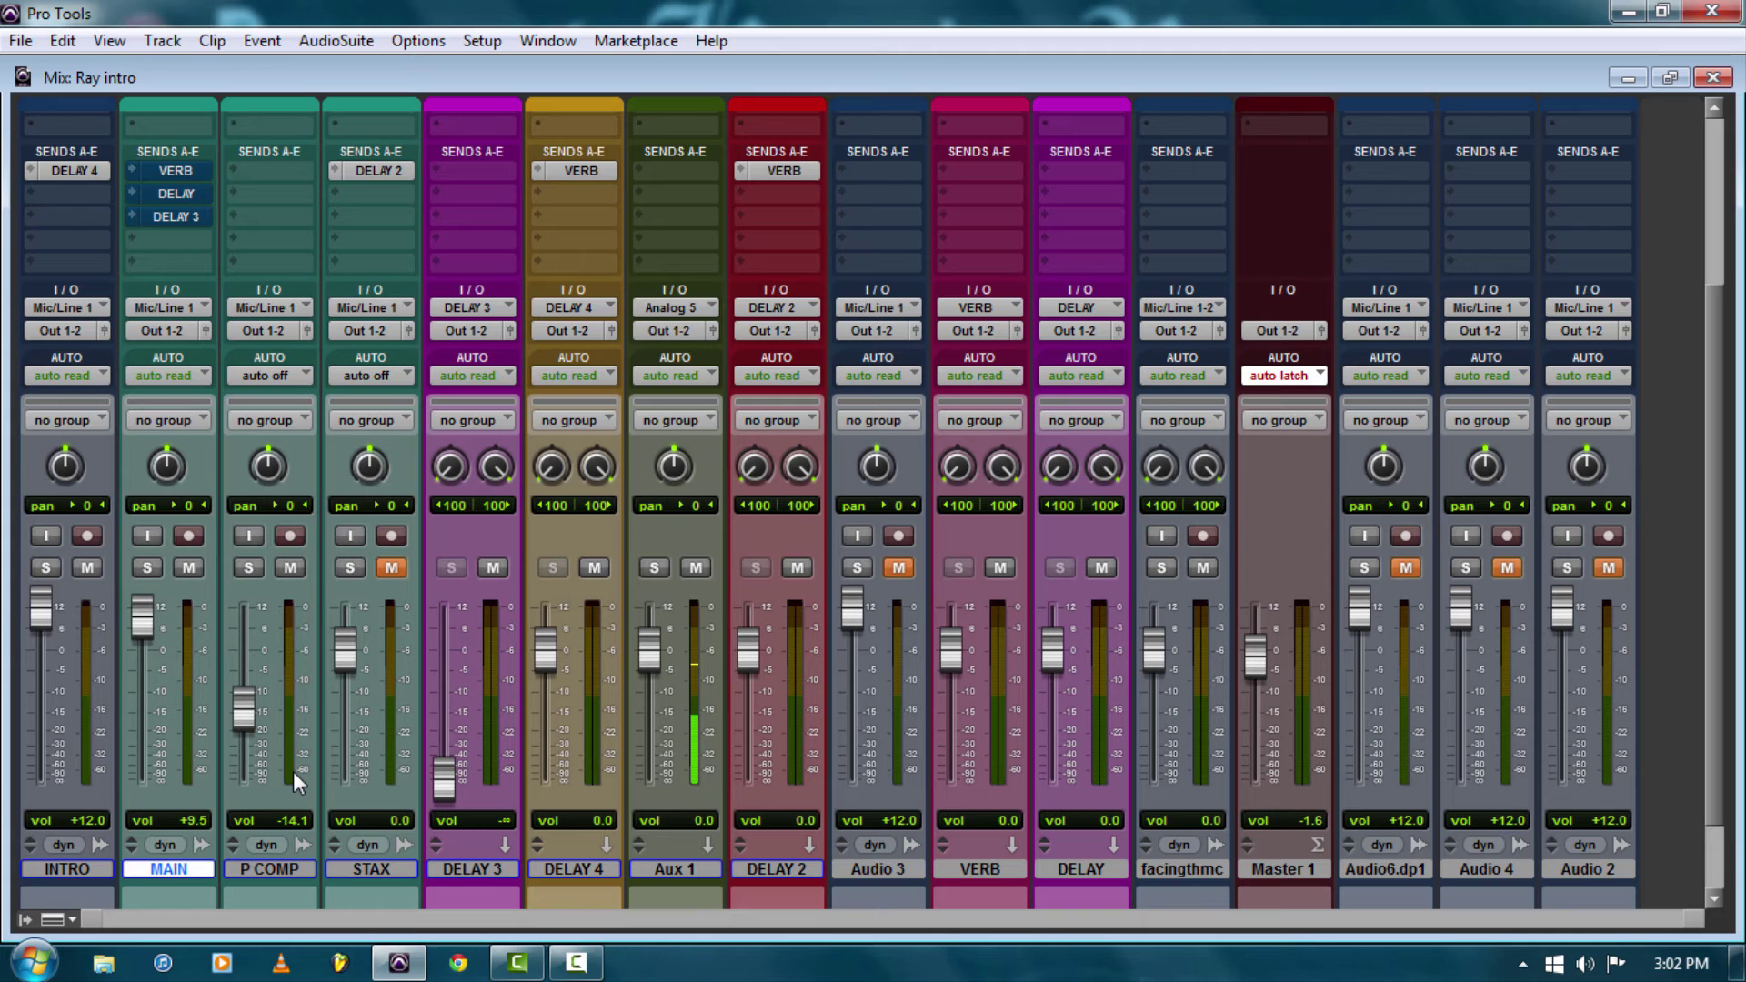
scroll(295, 764, "up", 5)
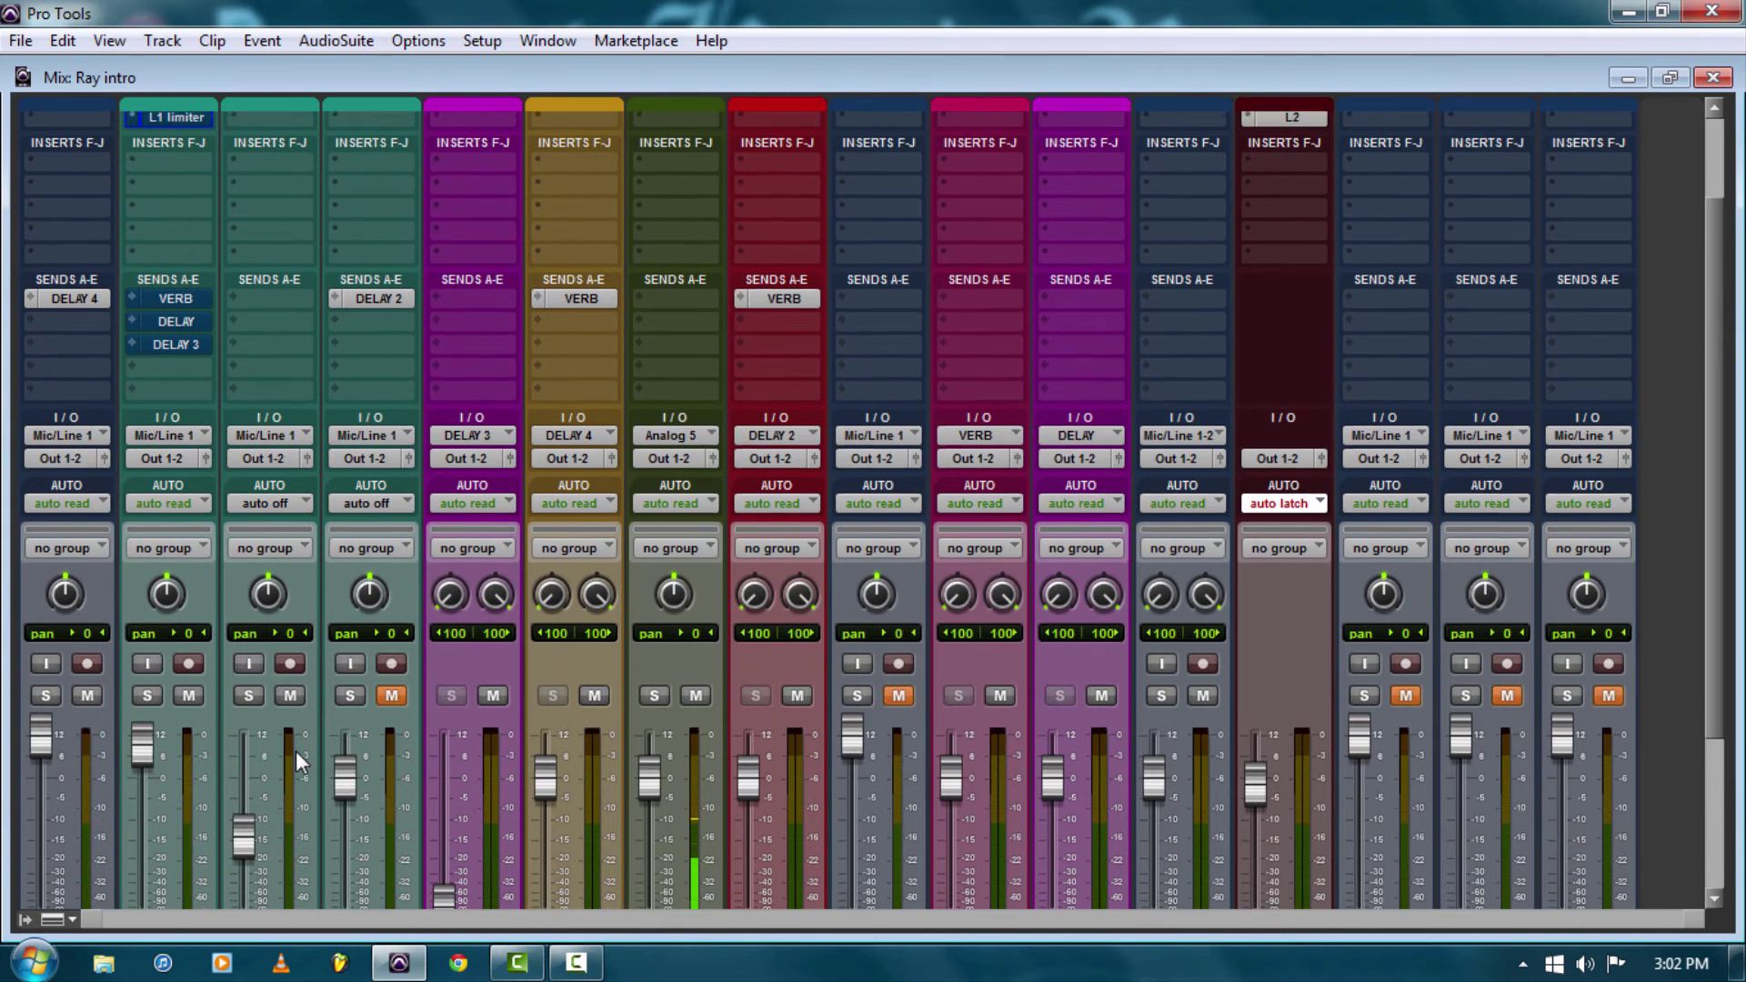
scroll(296, 741, "up", 1)
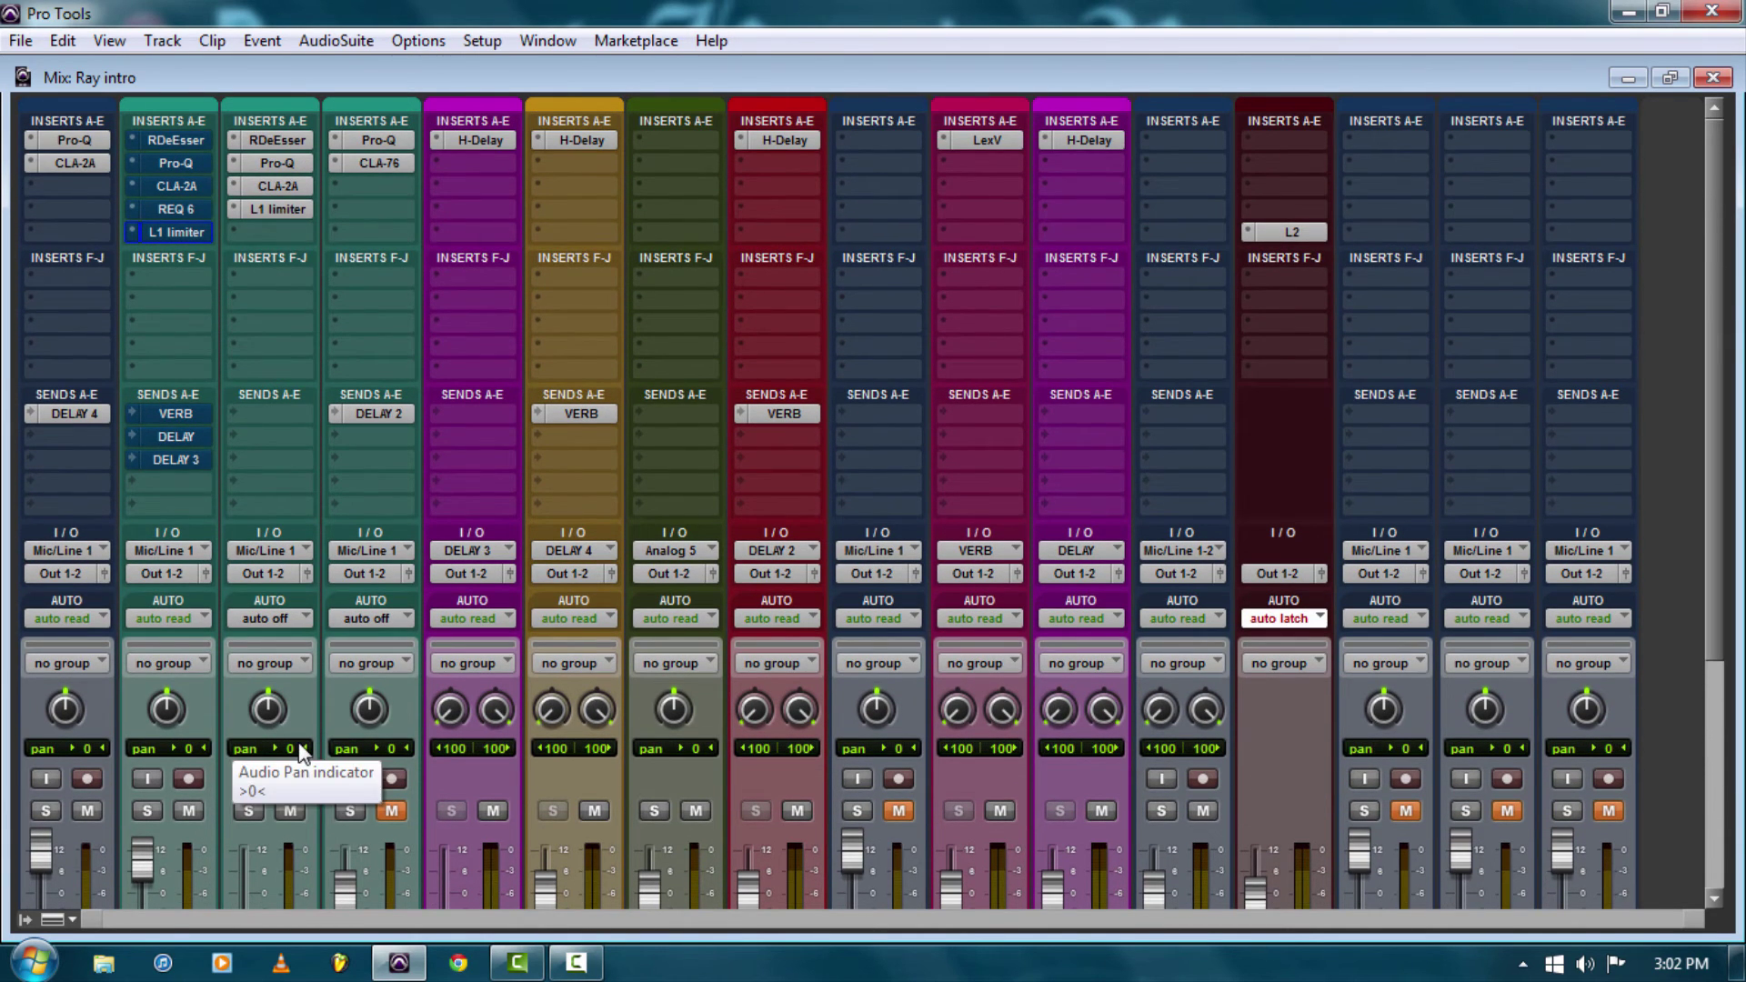
scroll(319, 705, "down", 3)
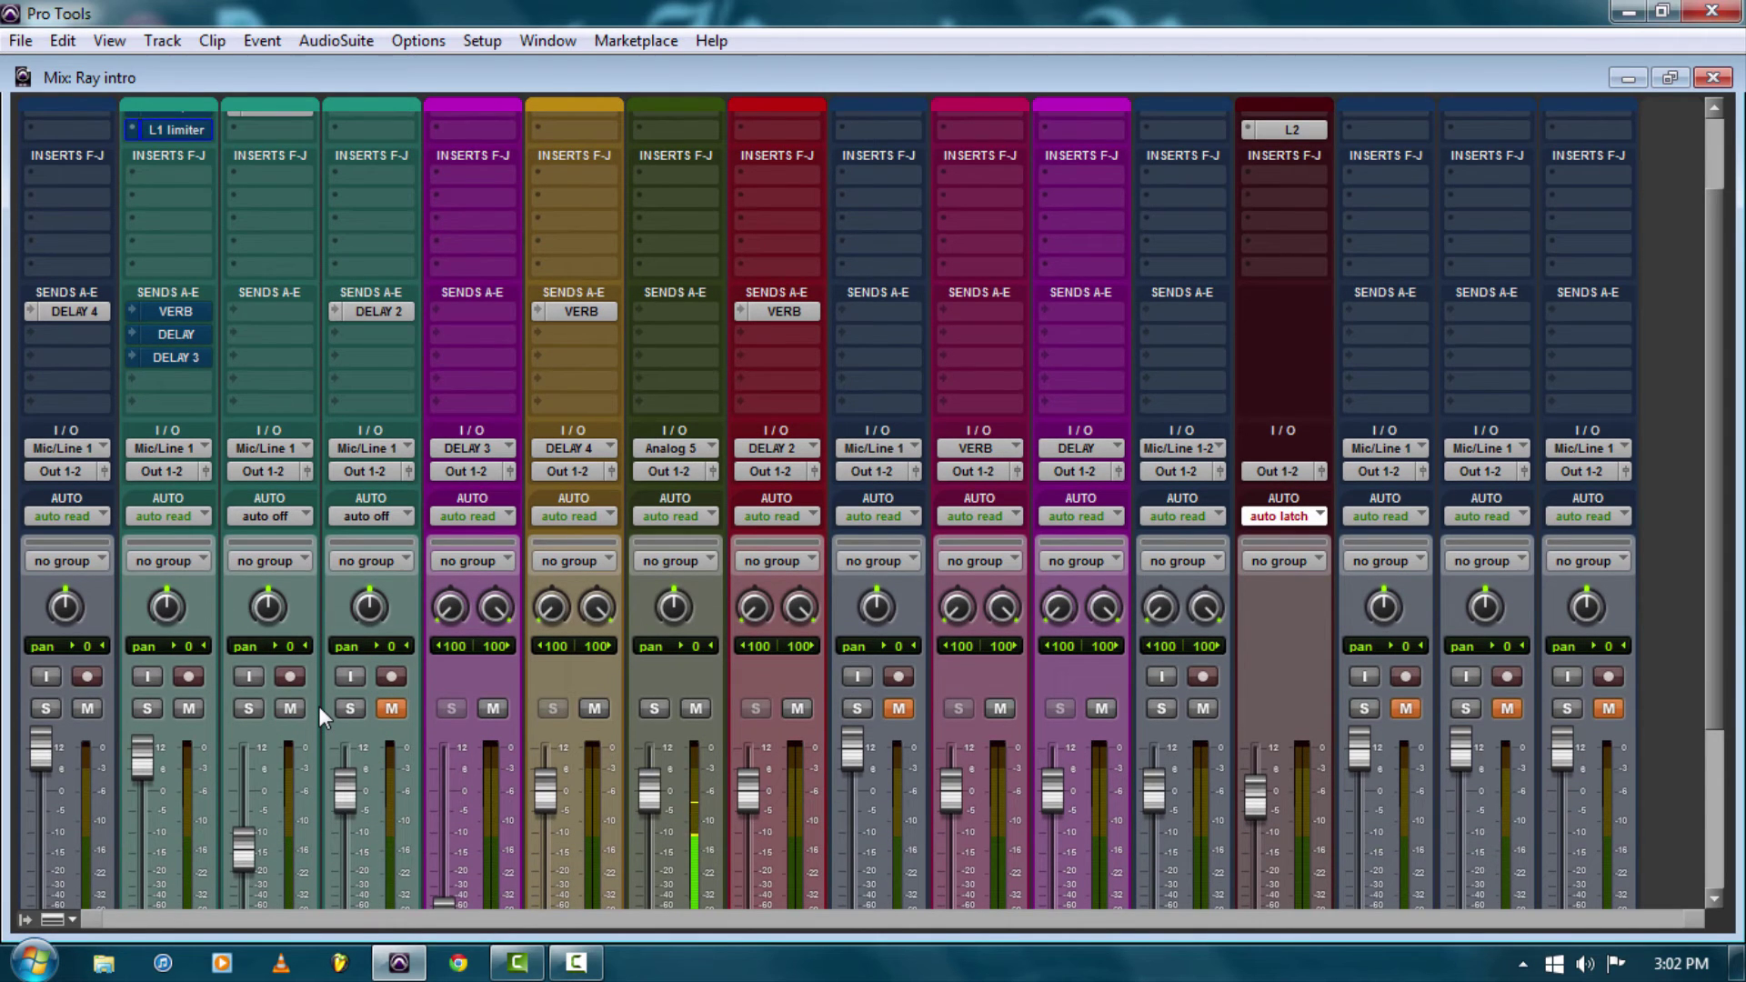
scroll(318, 705, "down", 2)
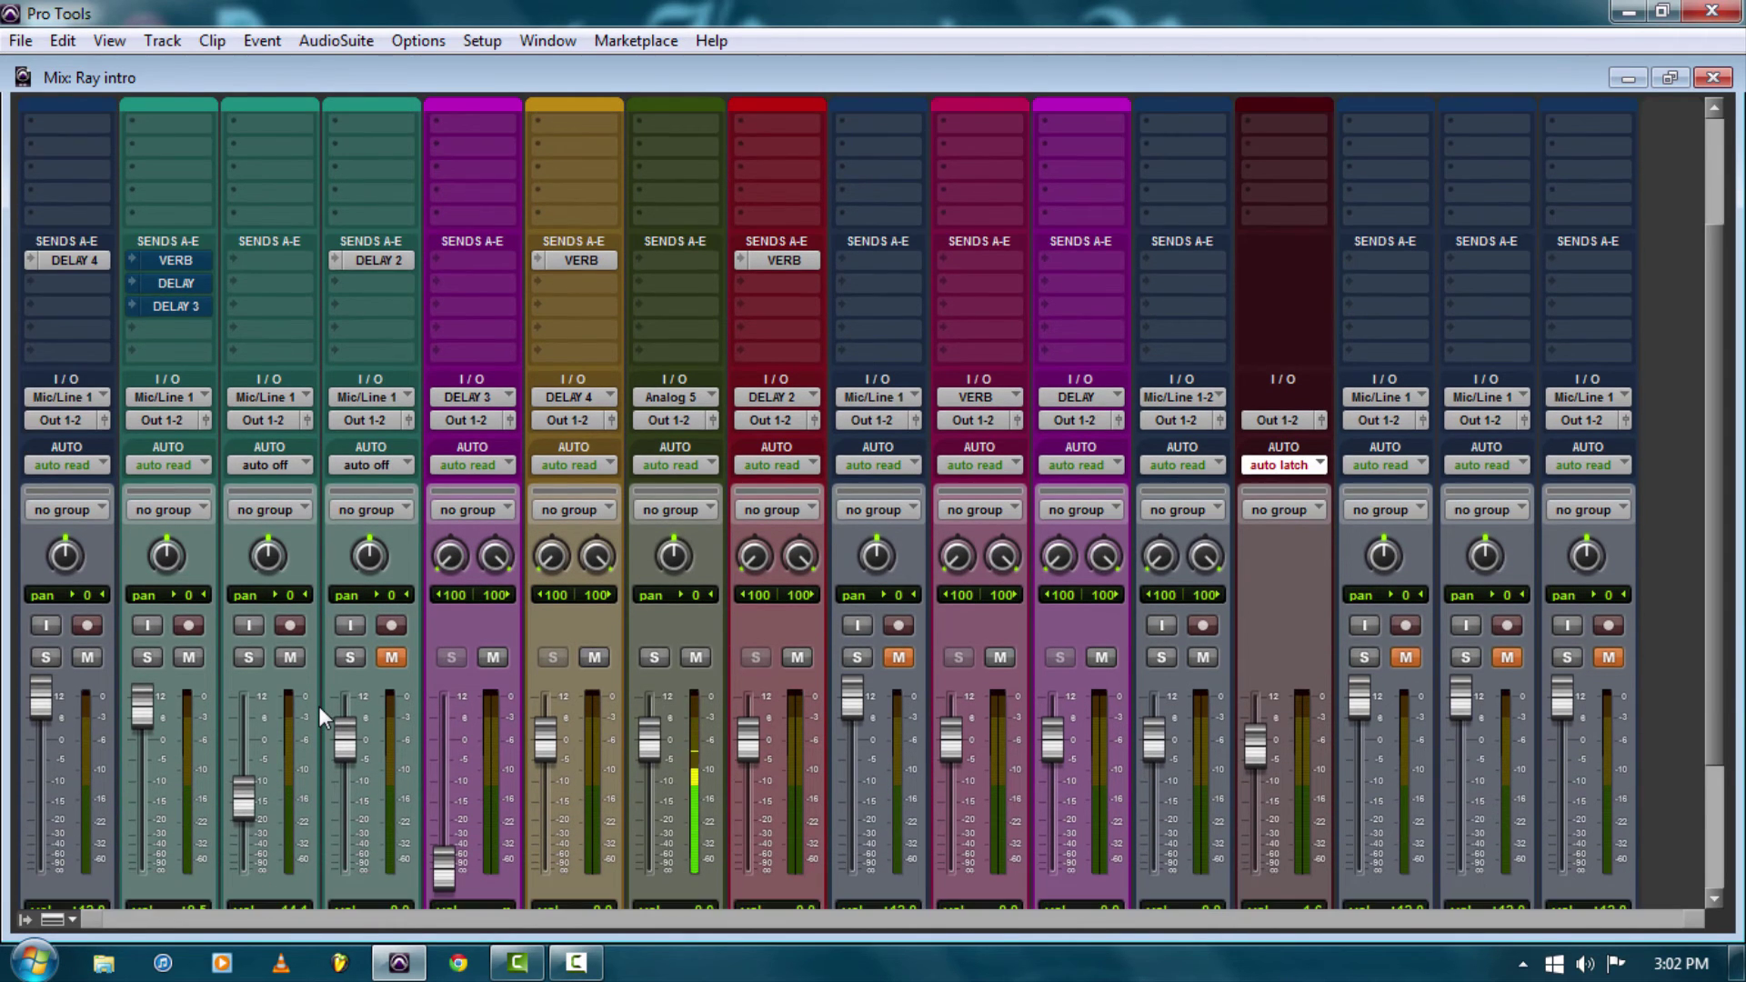
scroll(319, 705, "down", 2)
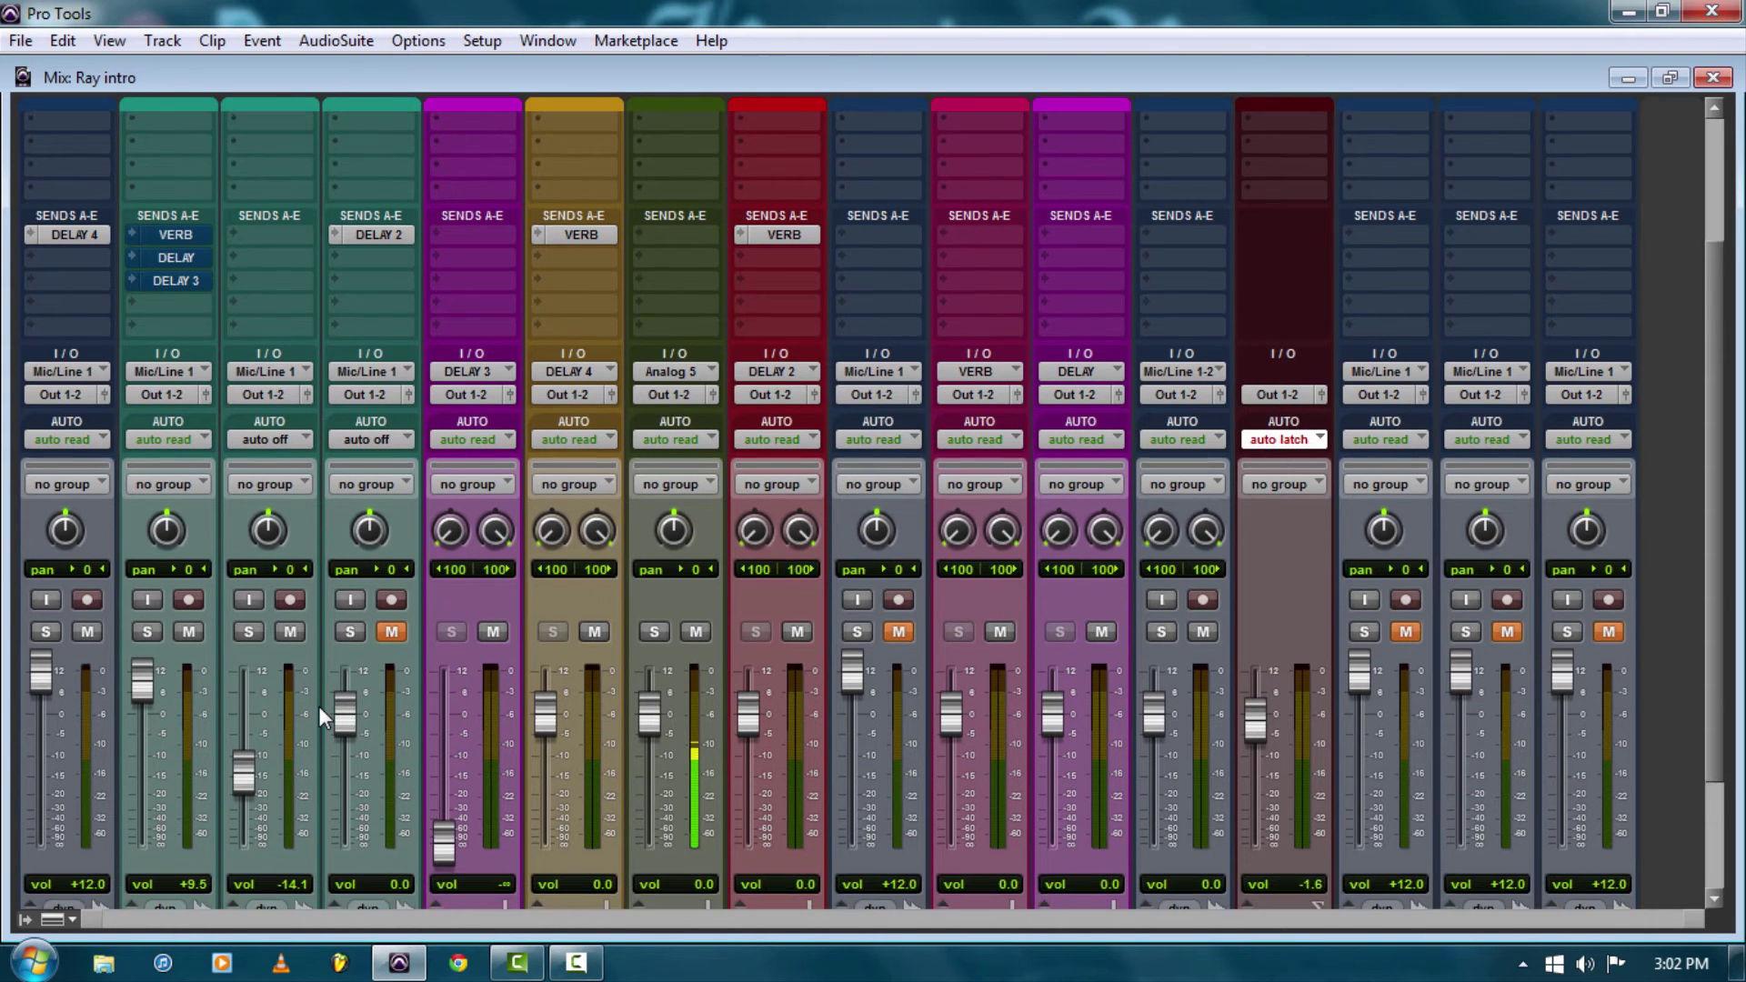
scroll(318, 706, "down", 5)
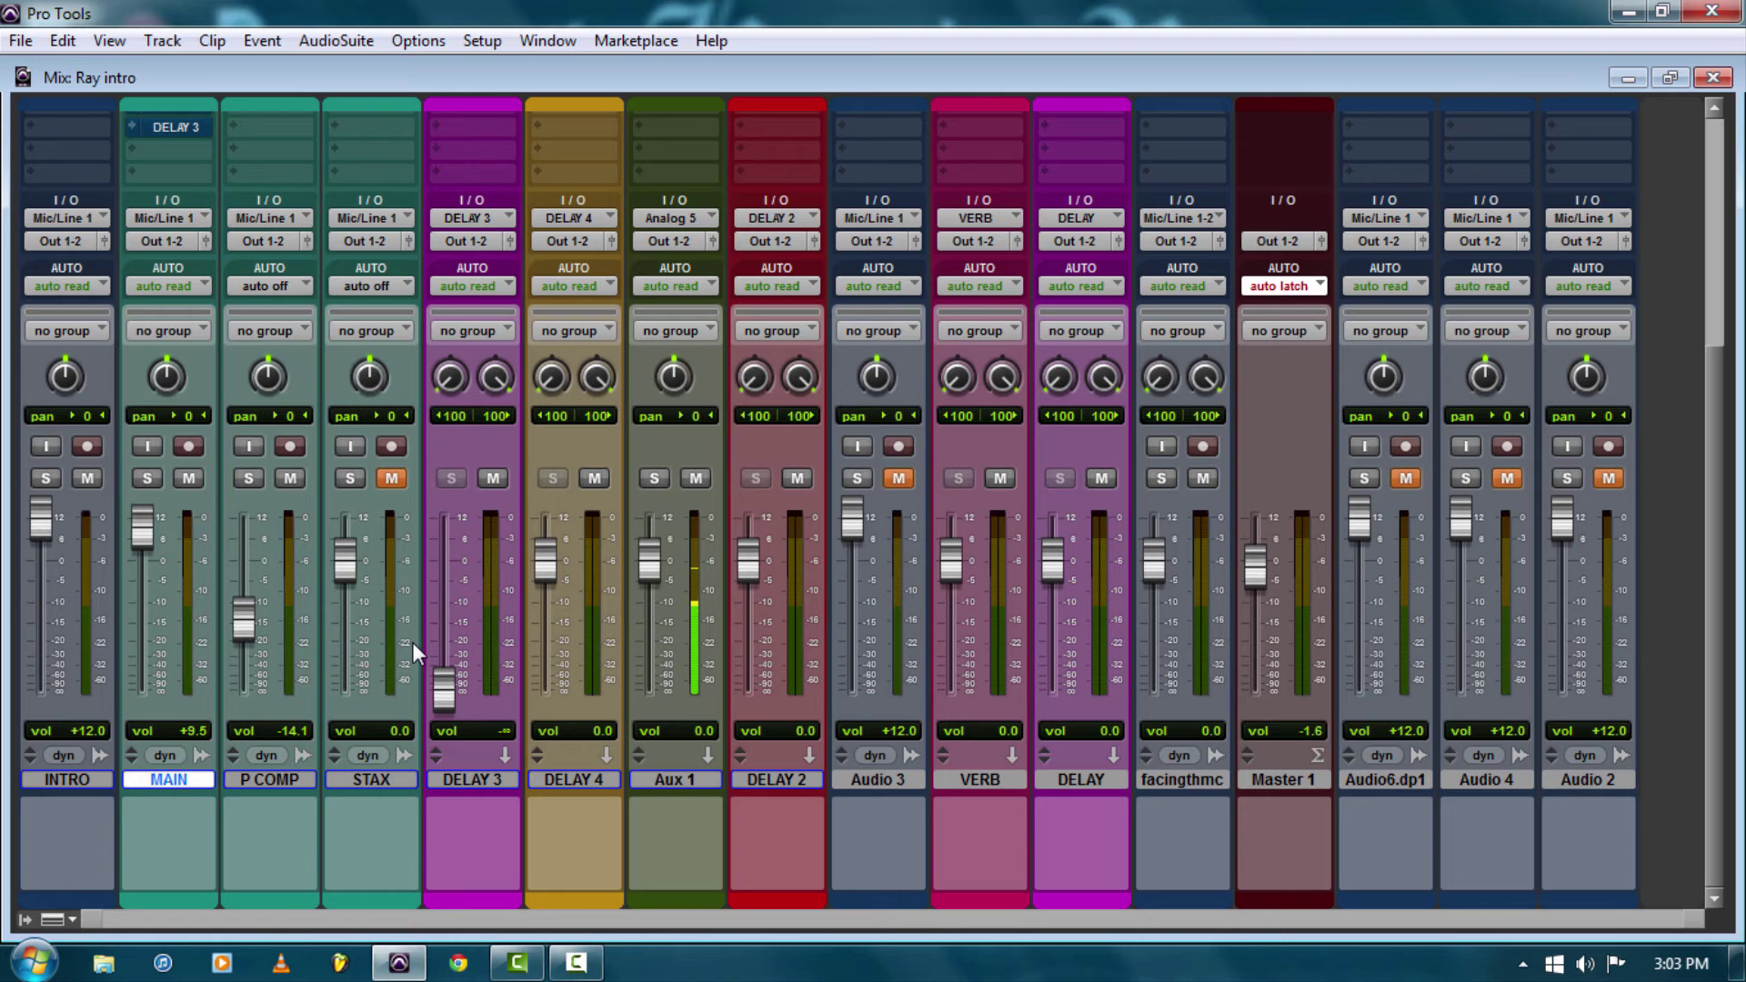
scroll(274, 673, "up", 5)
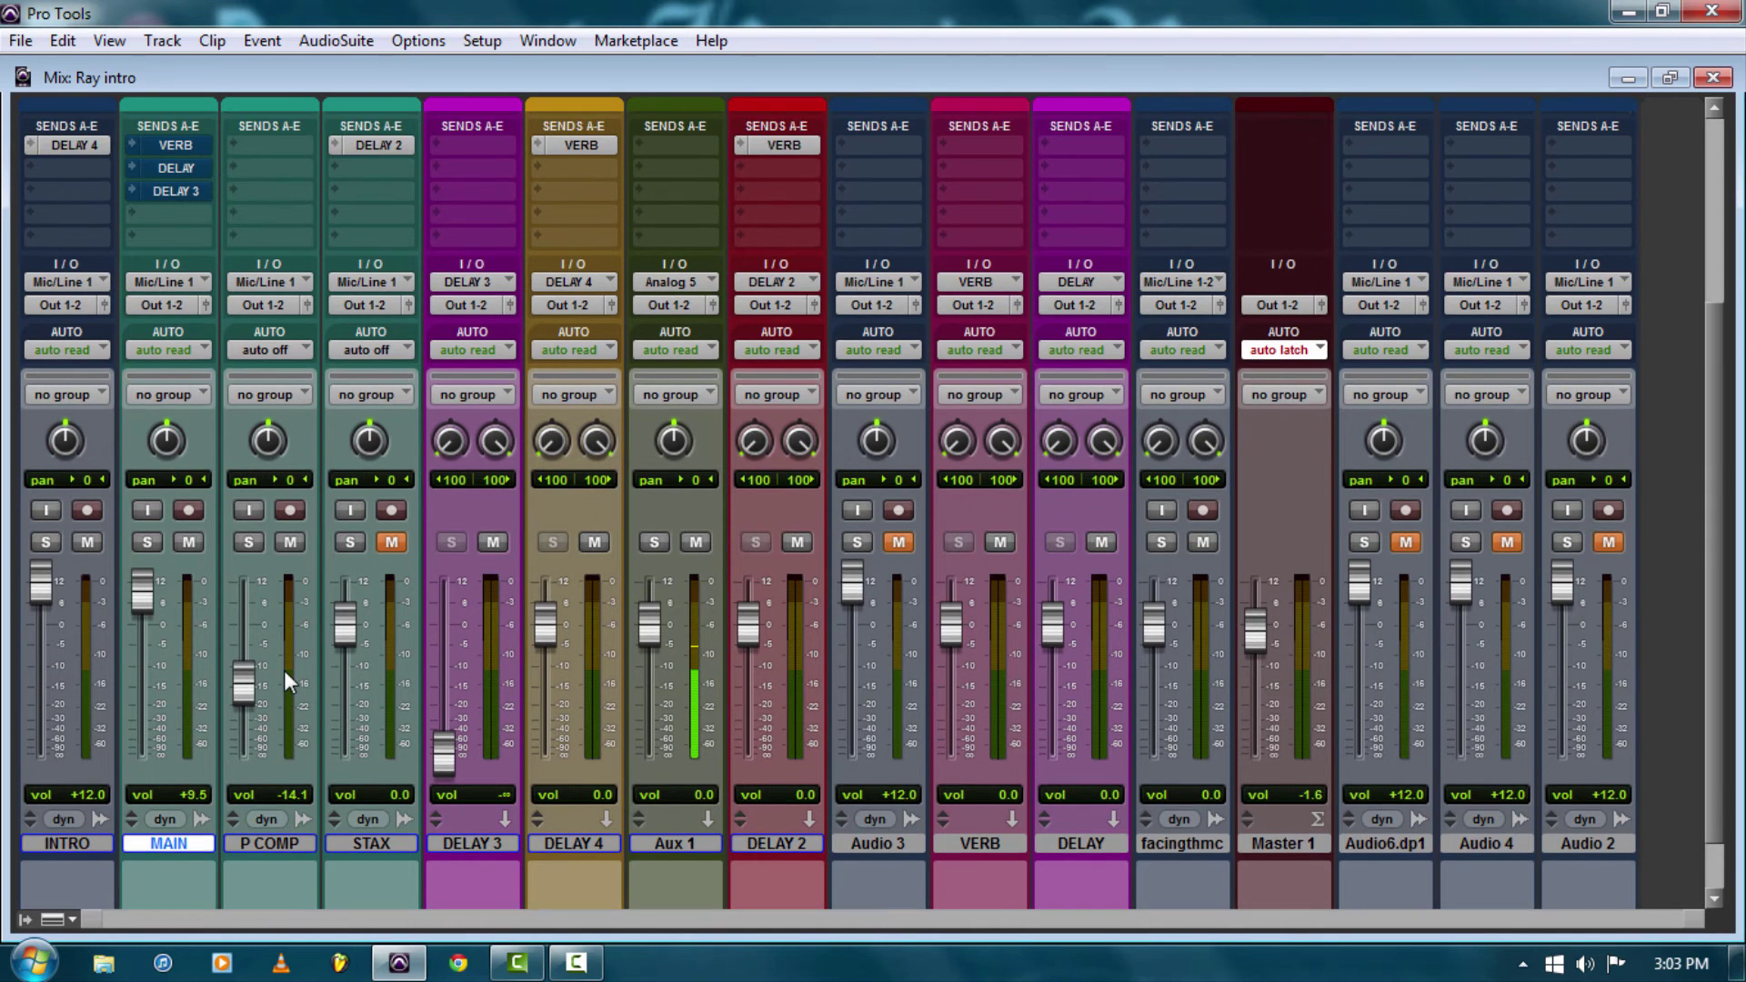
scroll(284, 670, "up", 4)
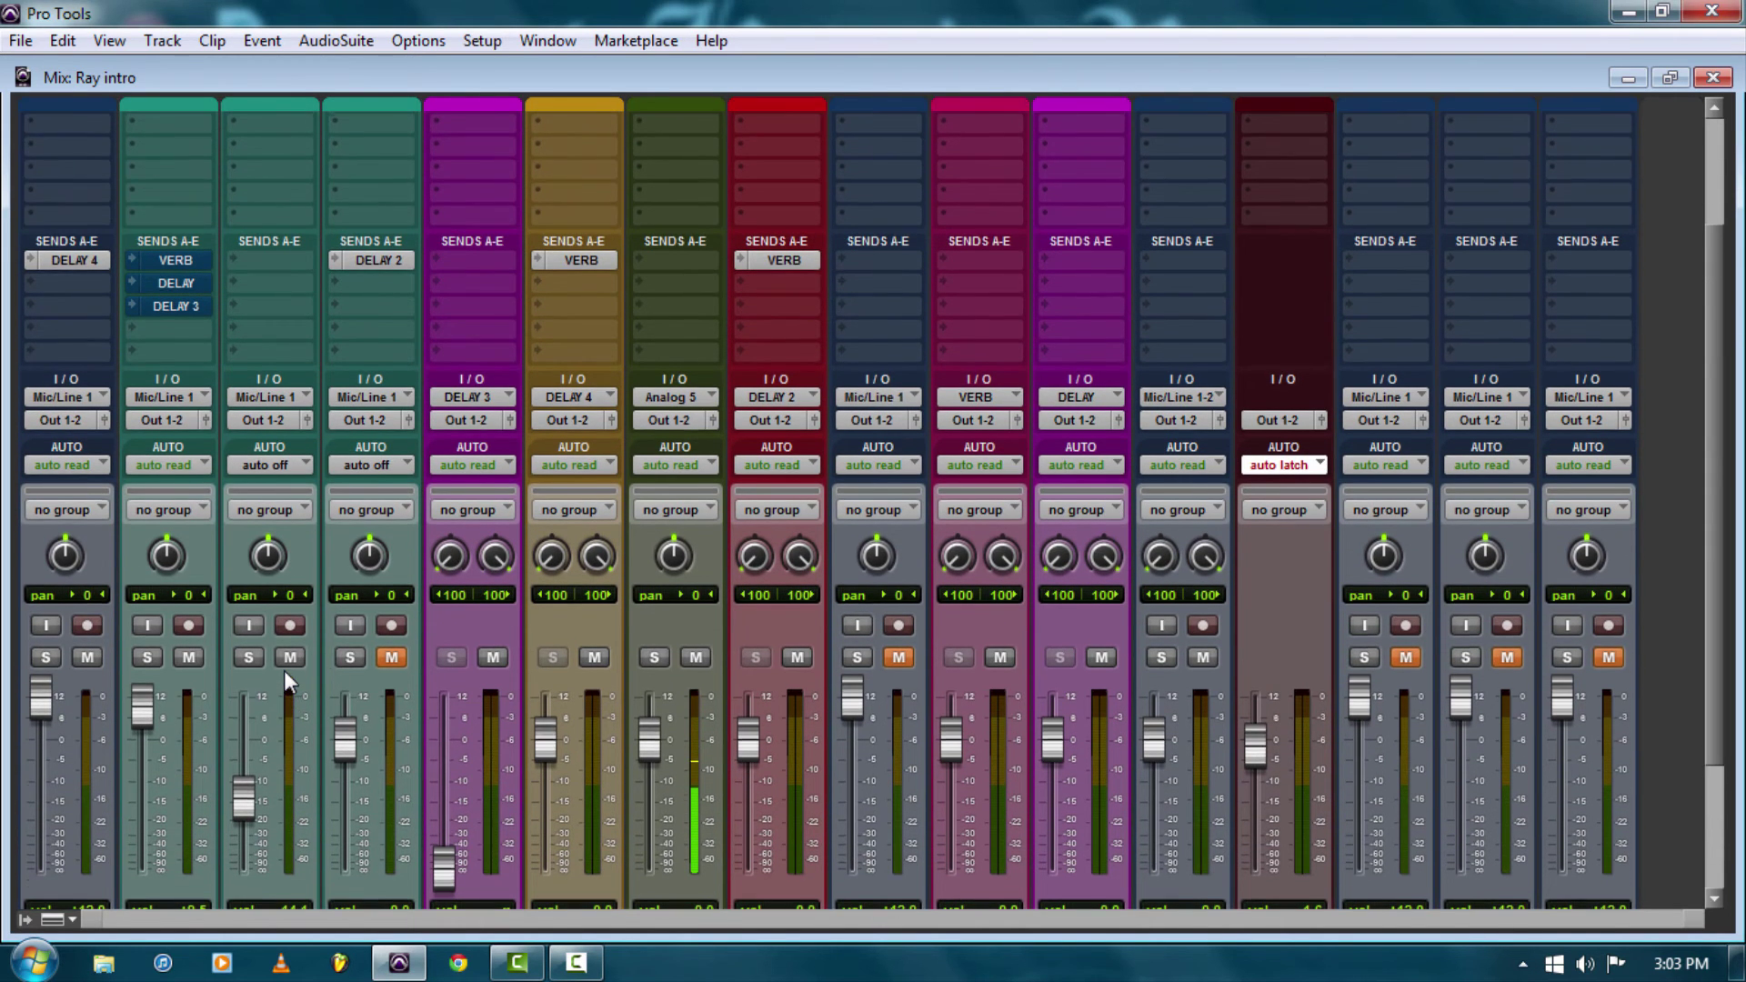
scroll(190, 746, "up", 4)
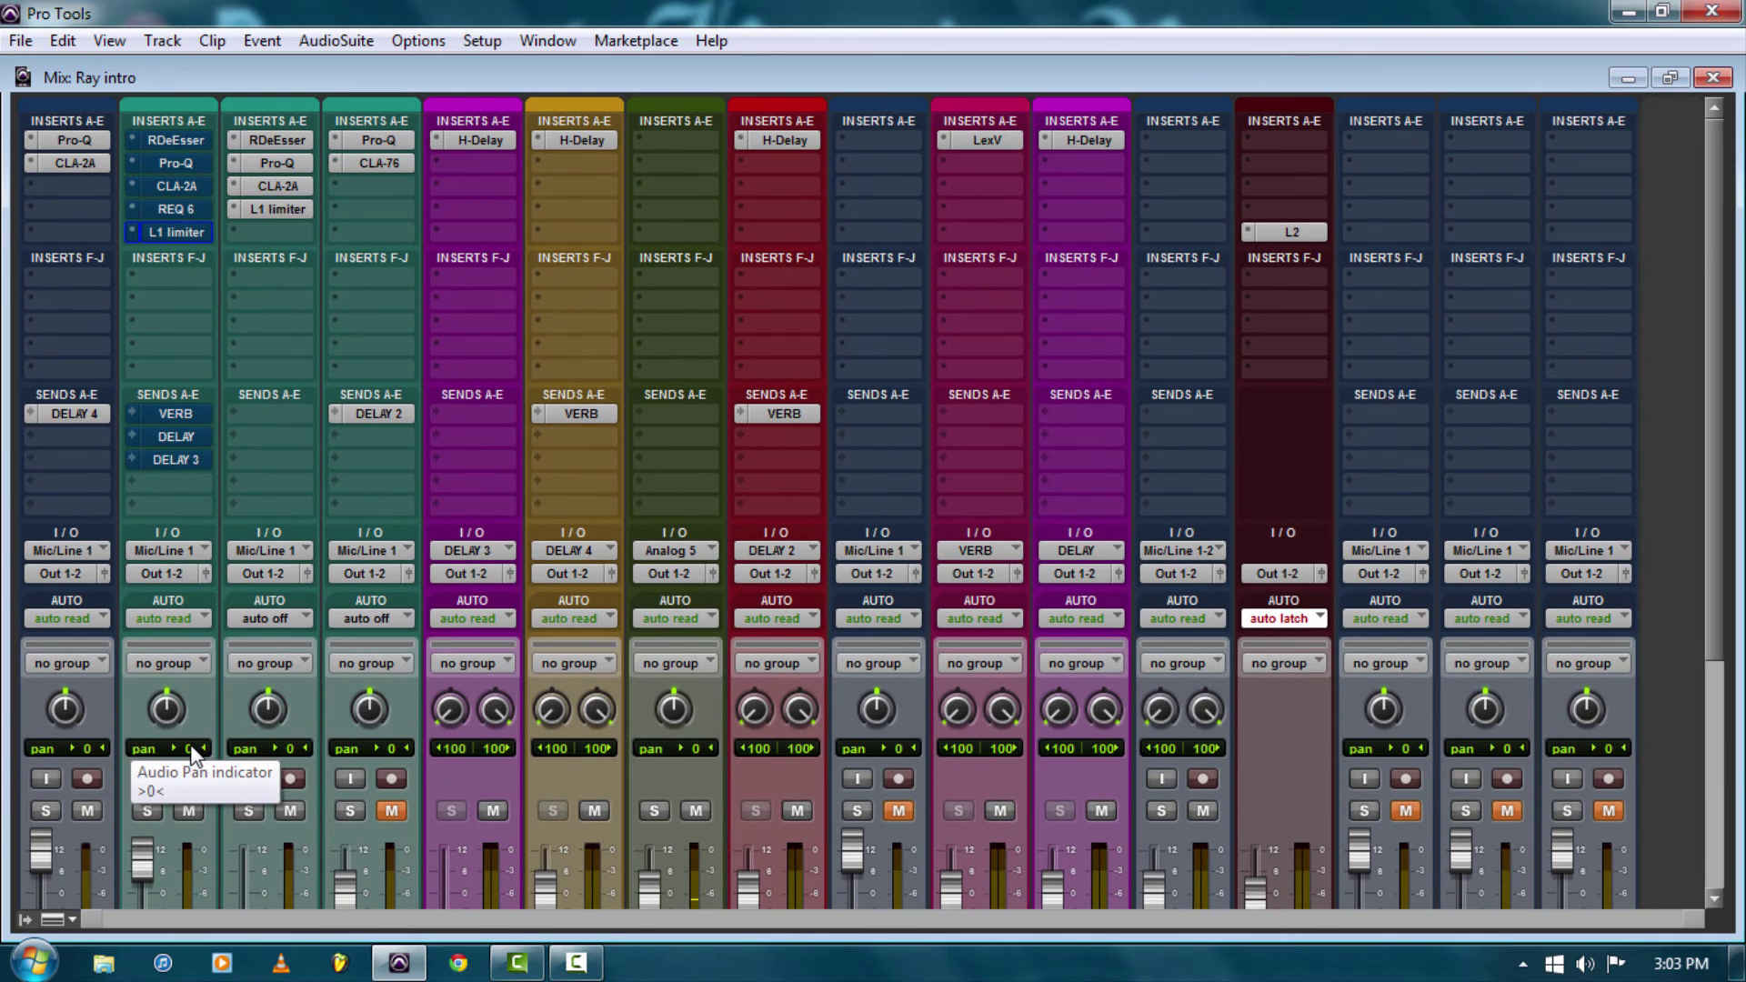
Reopen the Ray intro.ptx session from the recent sessions list.
left_click(20, 39)
mouse_move(137, 117)
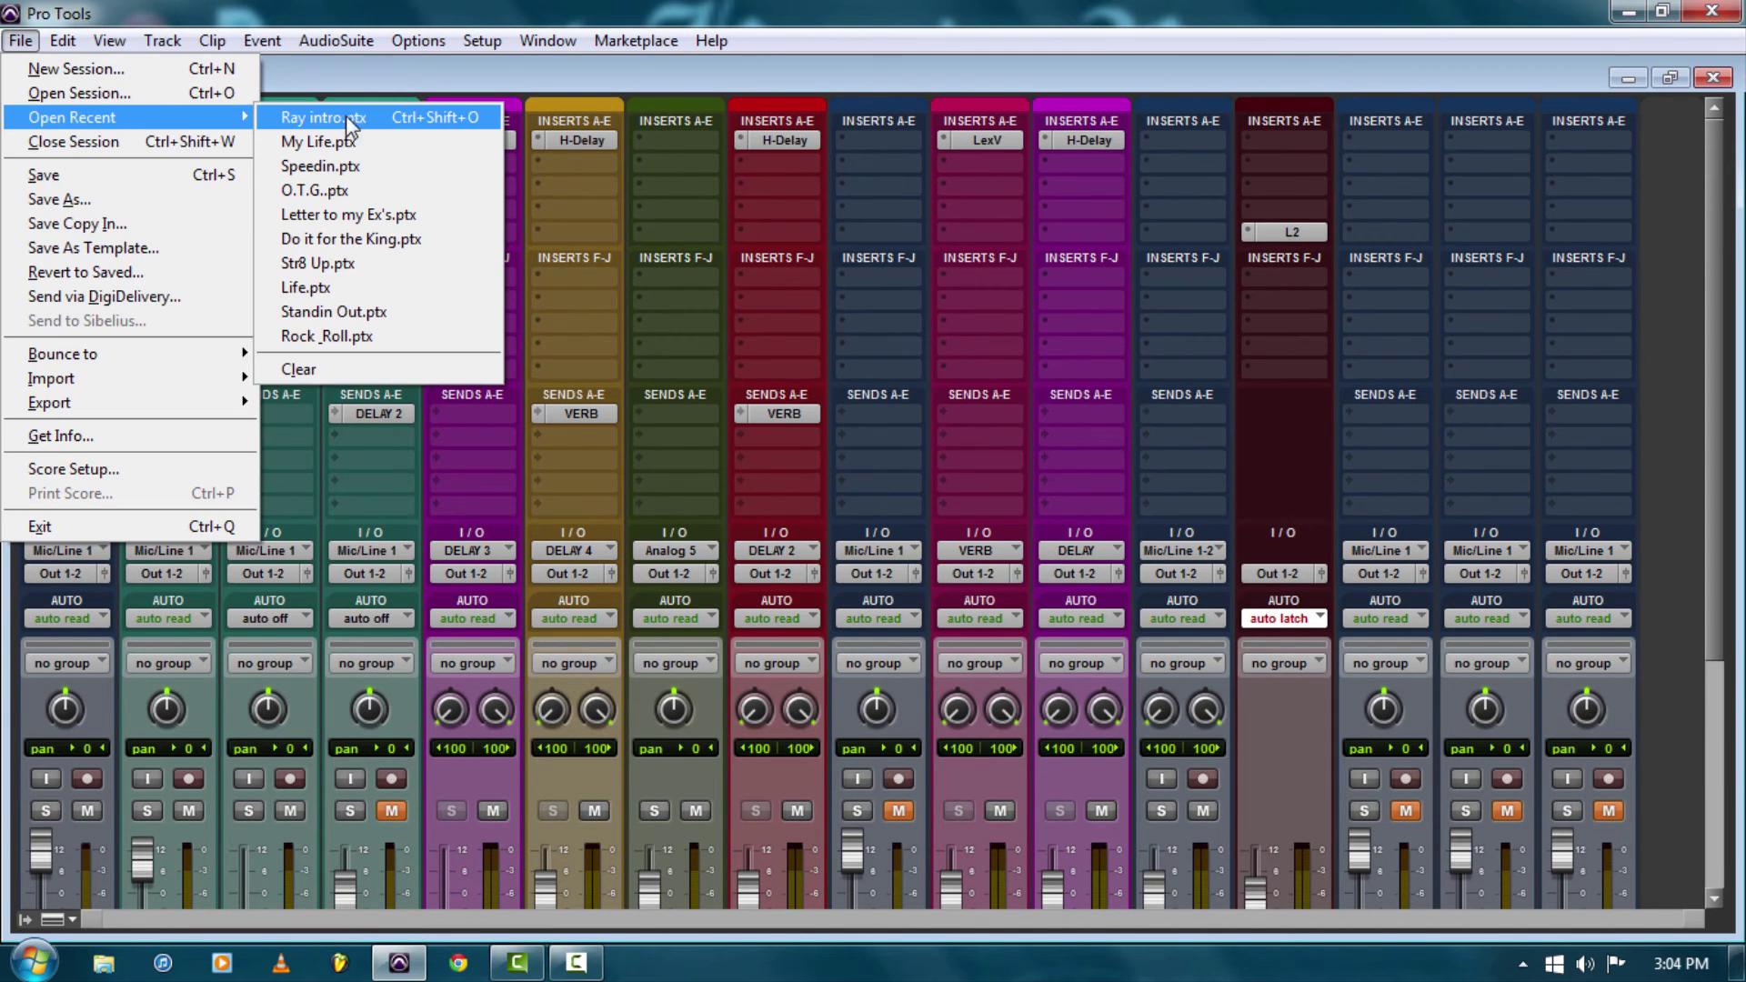
left_click(397, 126)
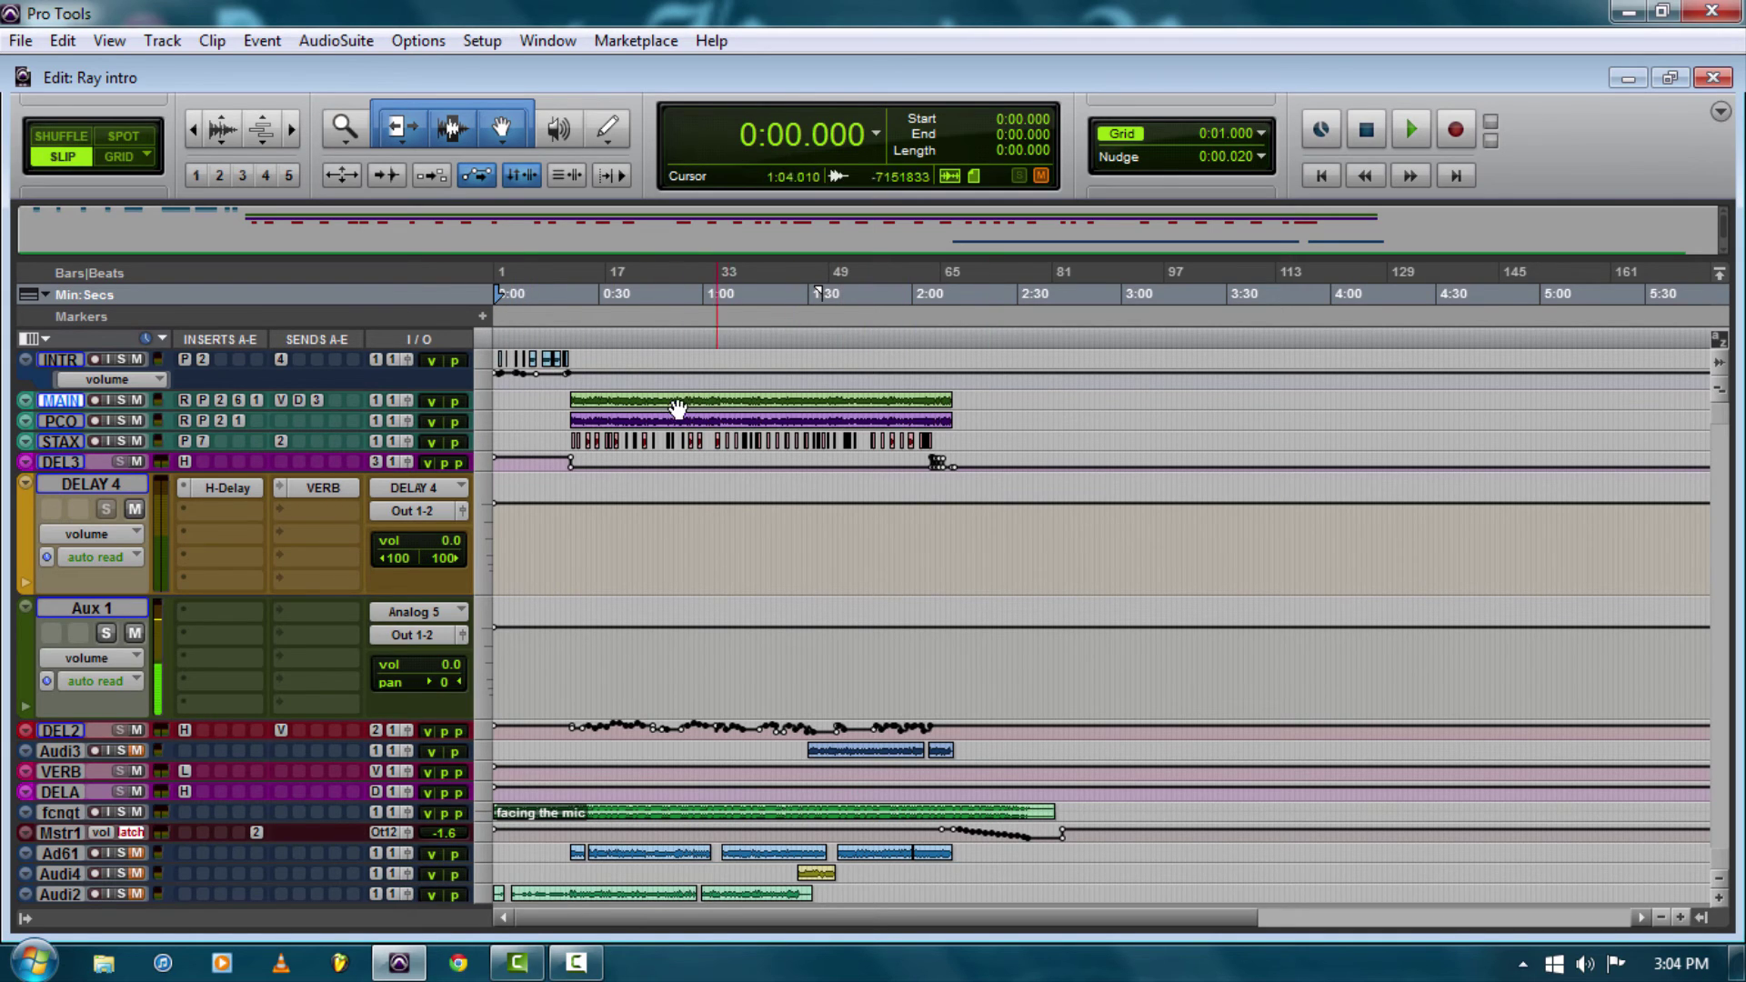
Play the session from the beginning with the Mix window showing.
left_click(1322, 175)
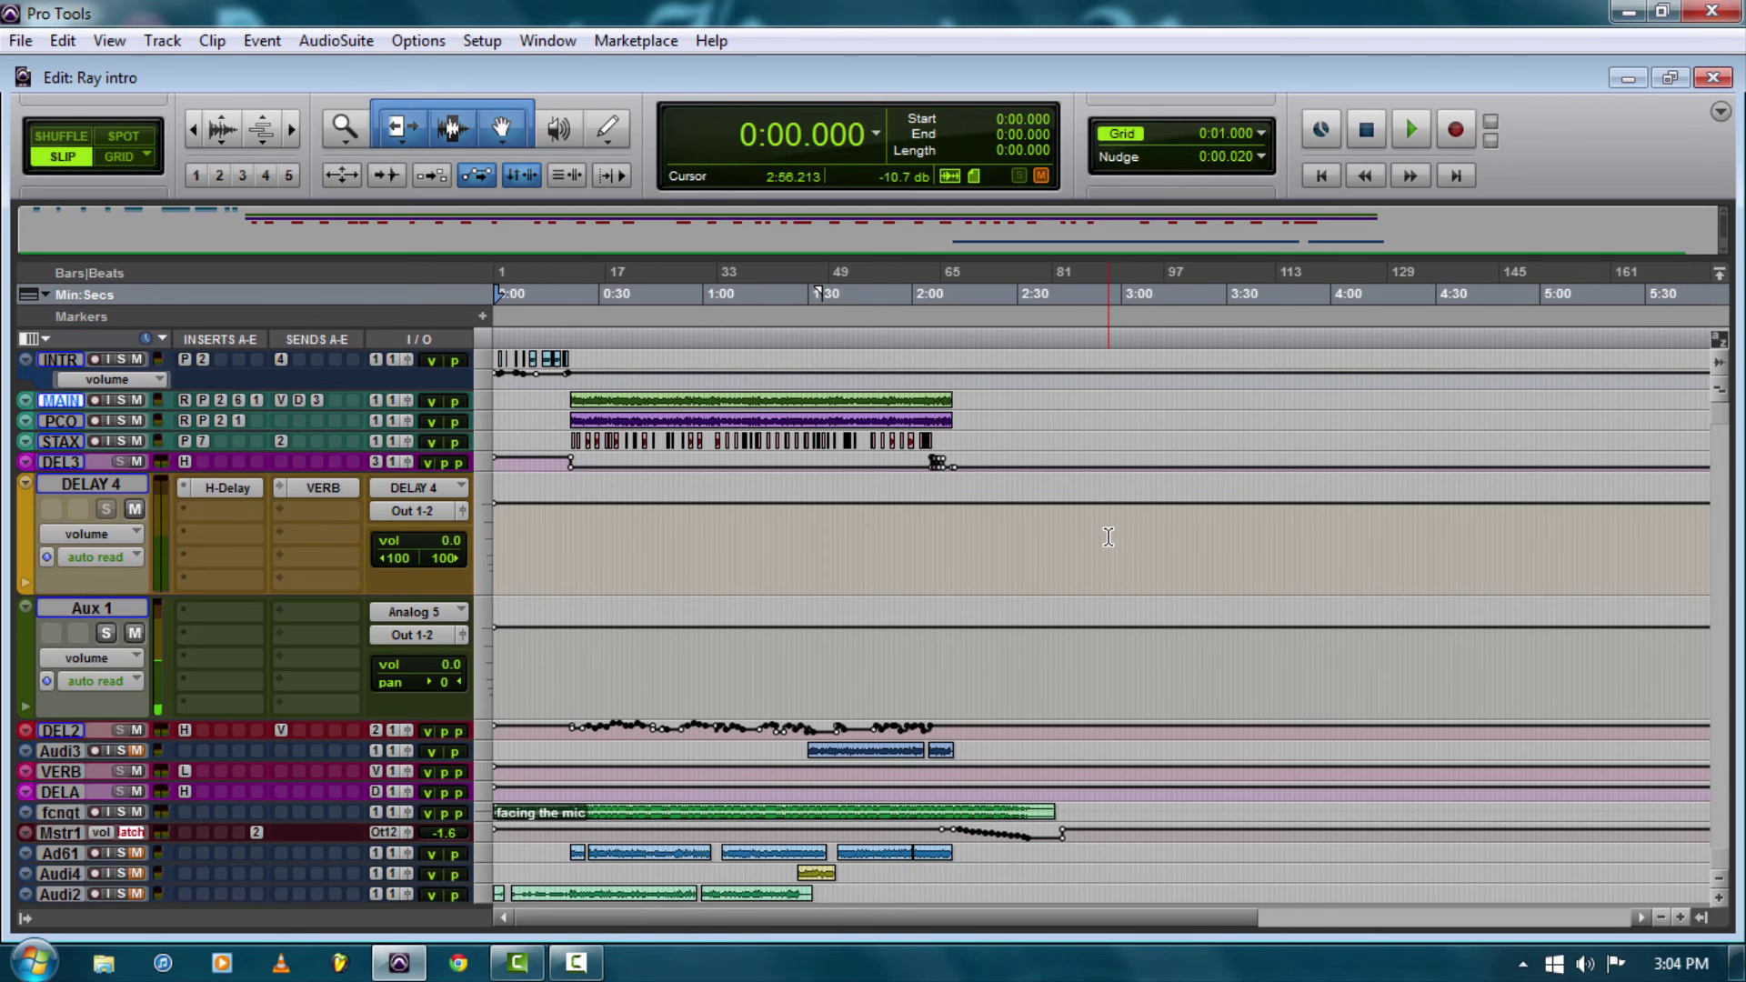
key("space")
key("ctrl+equal")
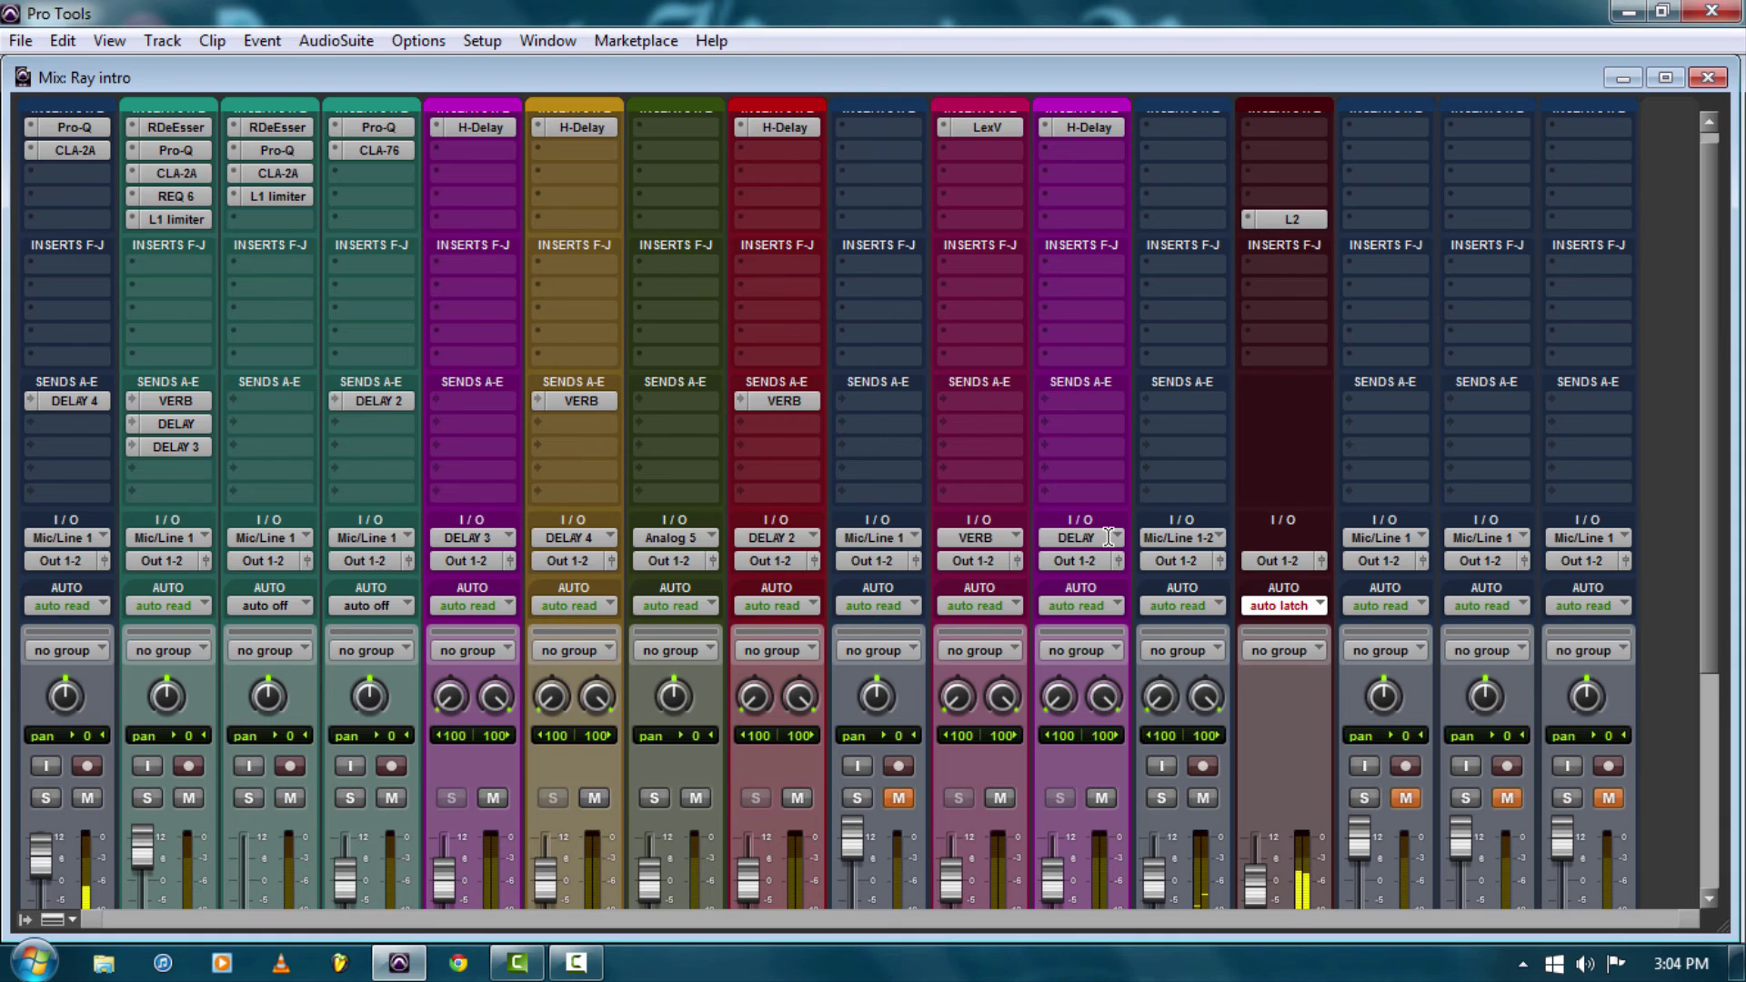
Reset the red clip indicator on the STAX track's fader meter in the Mix window.
scroll(335, 592, "down", 3)
scroll(335, 592, "down", 1)
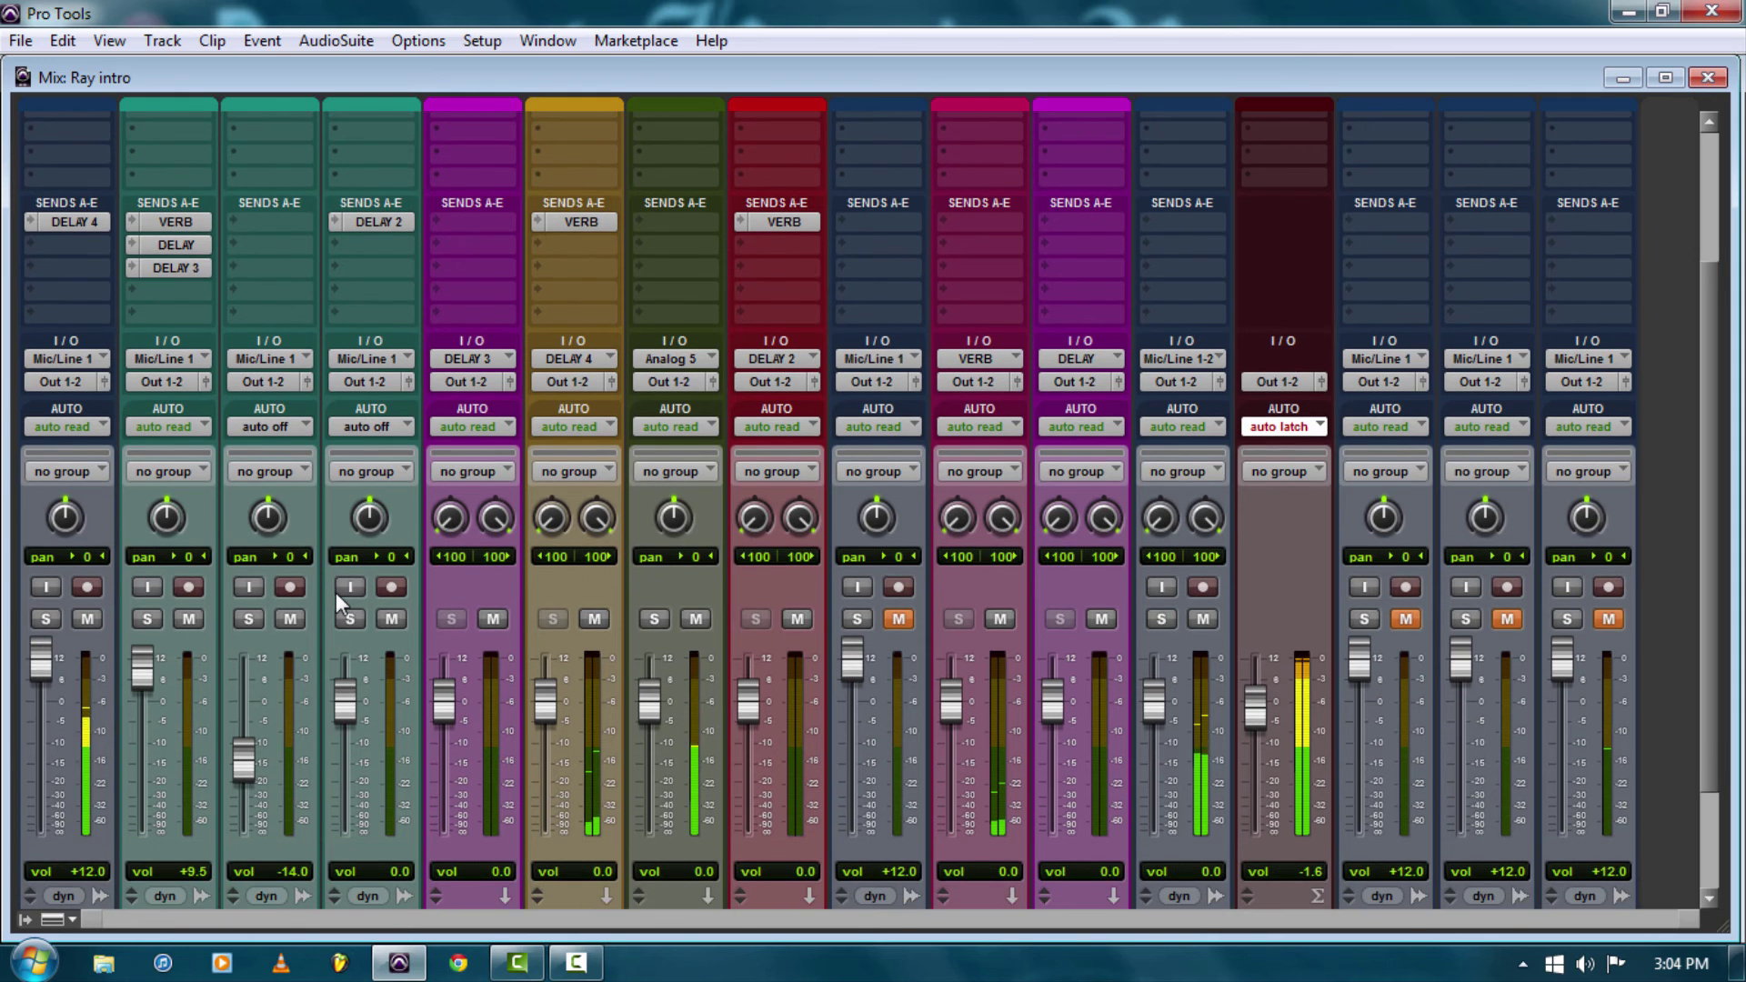
scroll(305, 533, "up", 4)
scroll(305, 533, "down", 6)
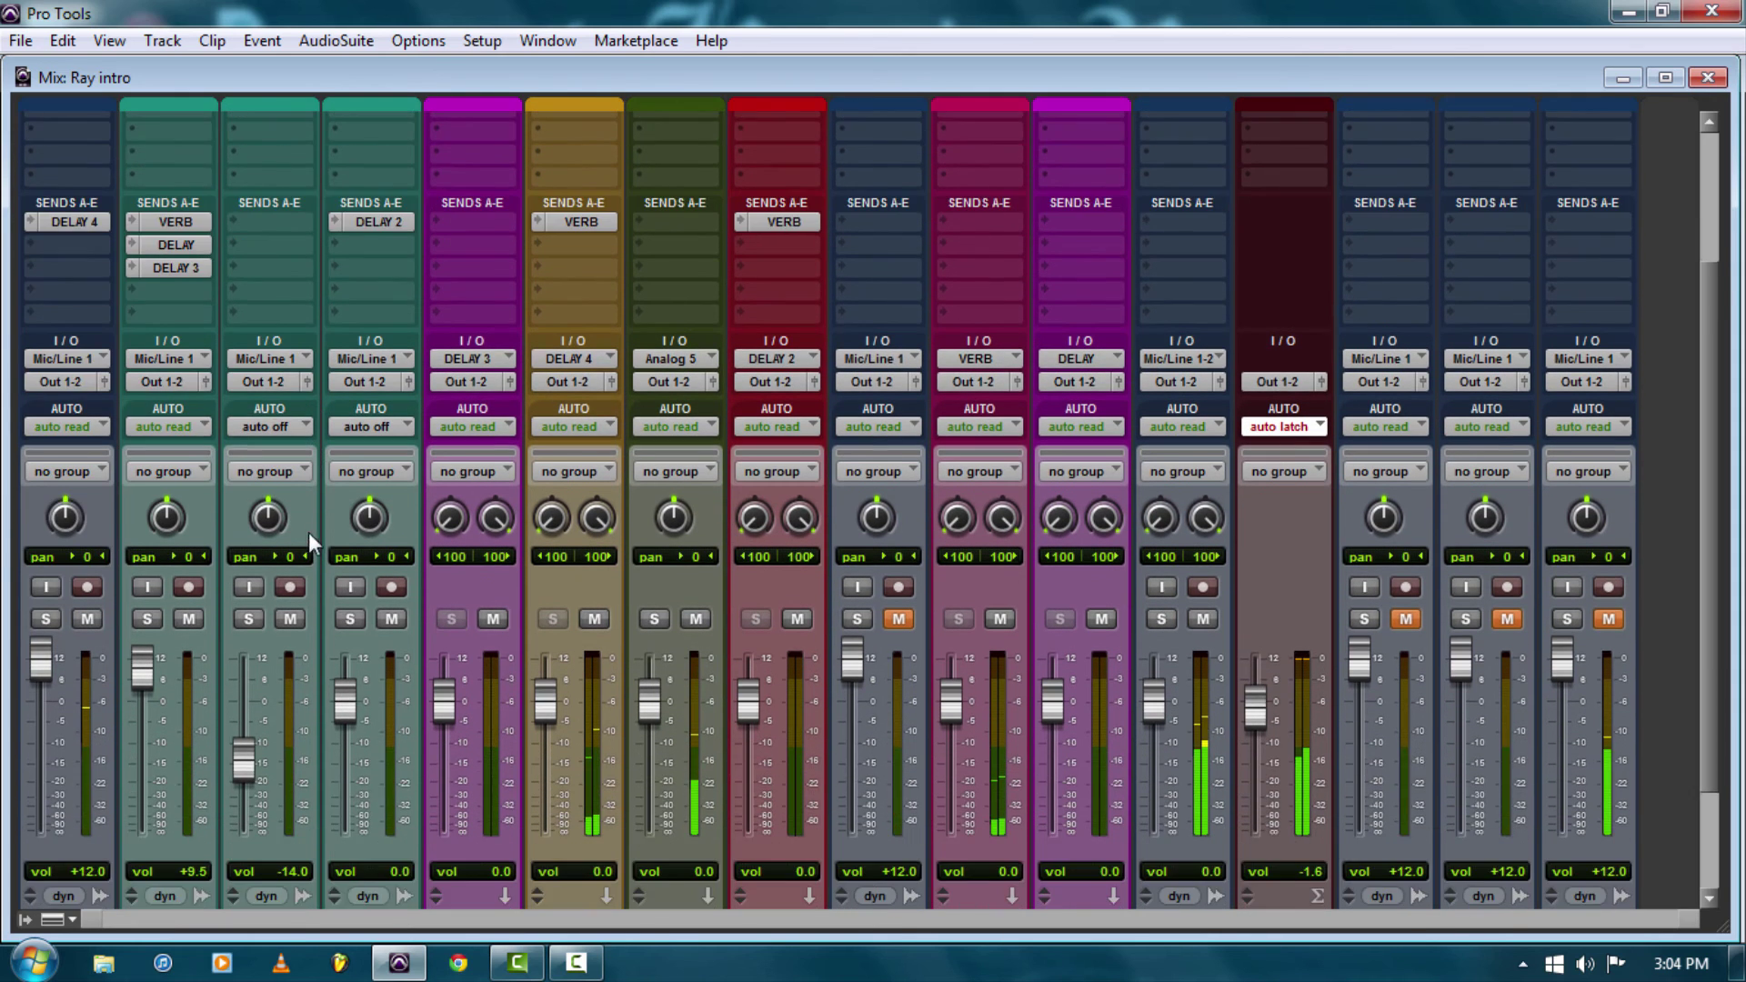
scroll(738, 662, "down", 2)
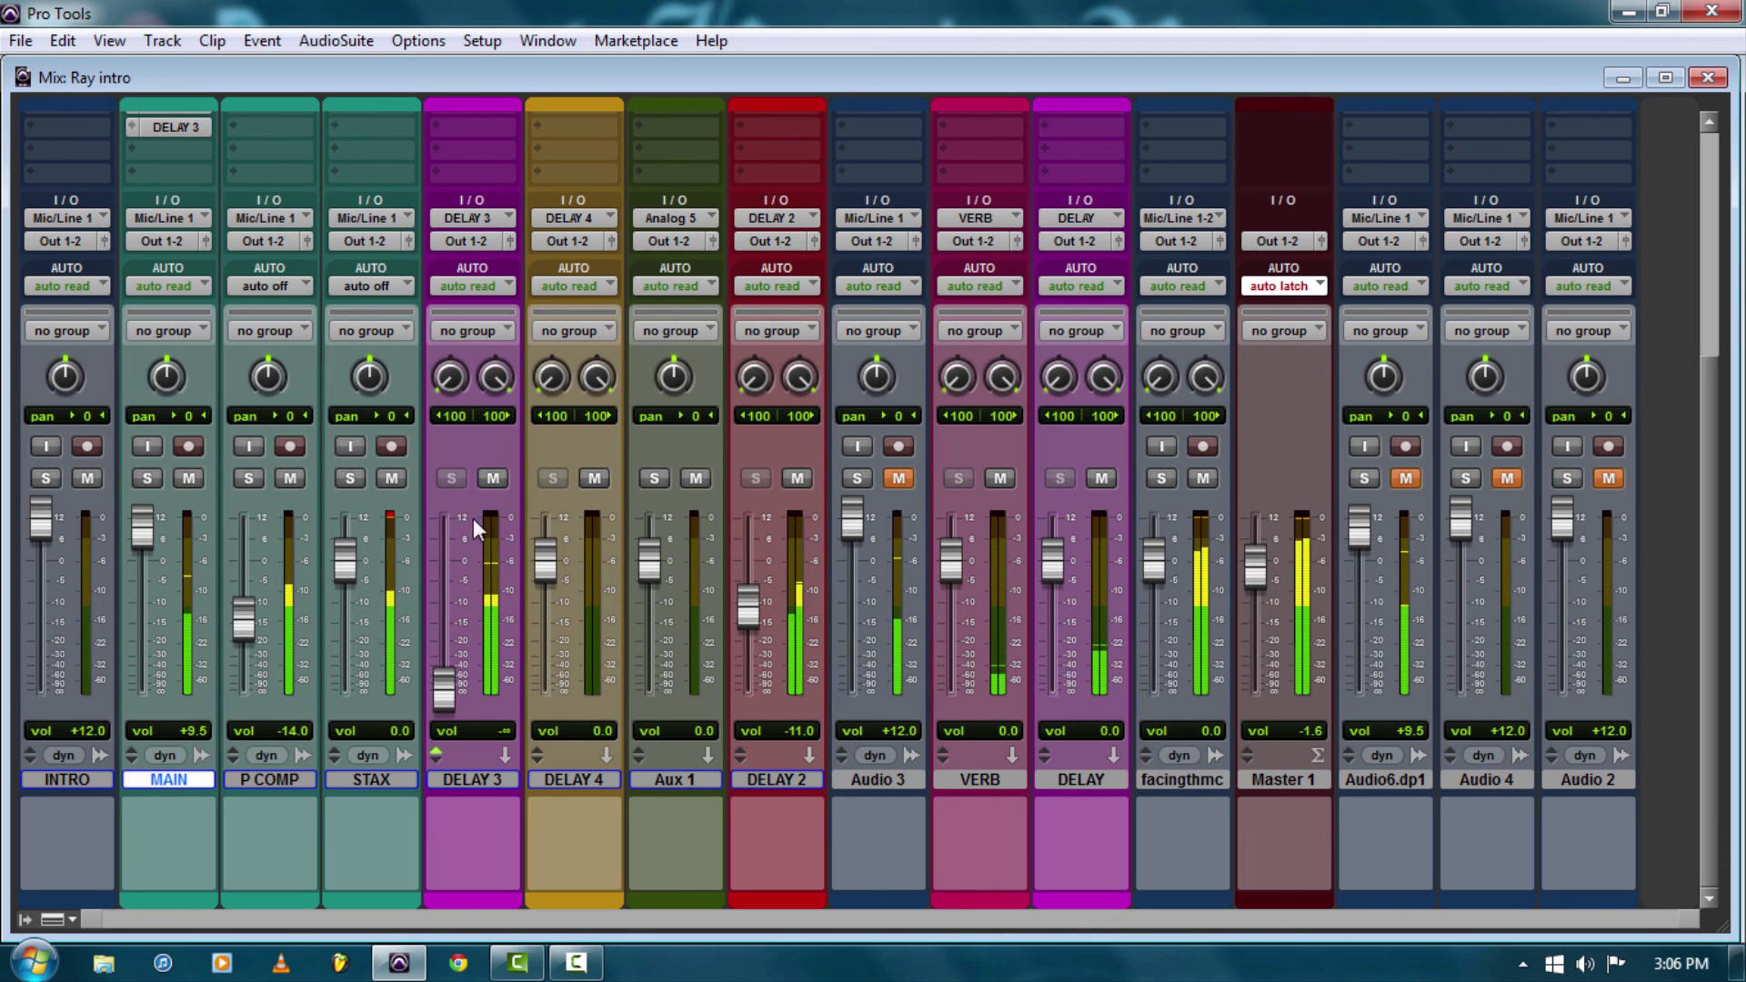
left_click(389, 516)
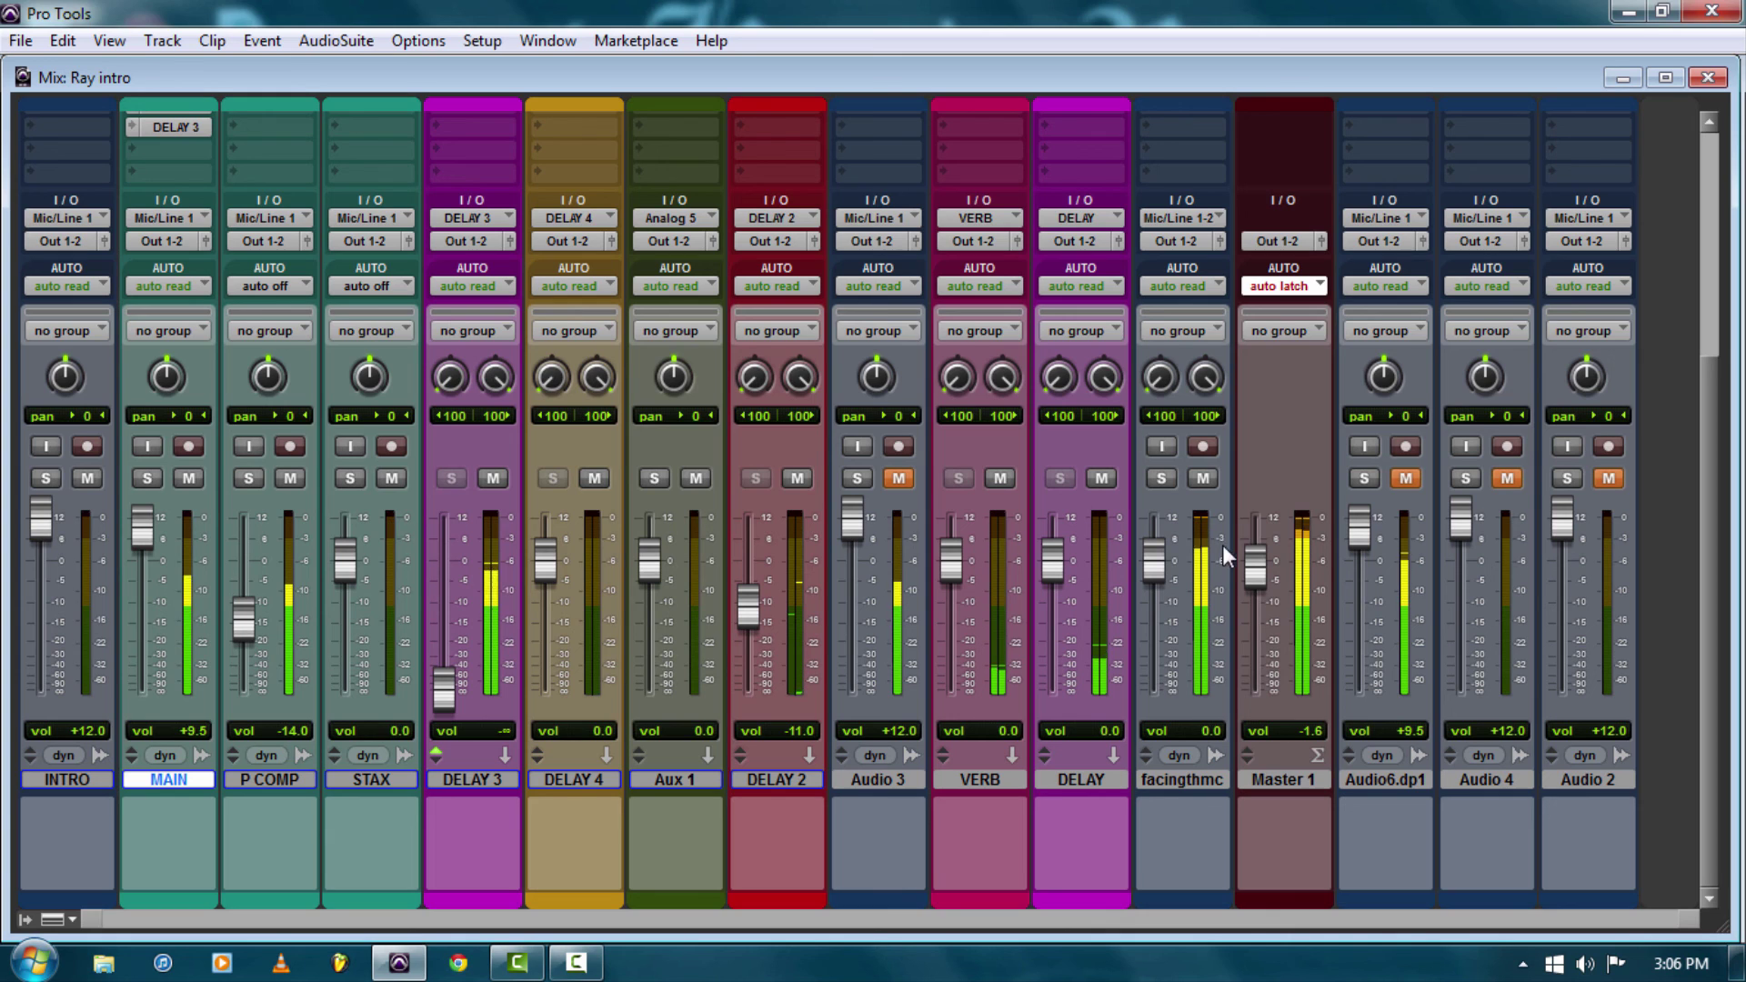